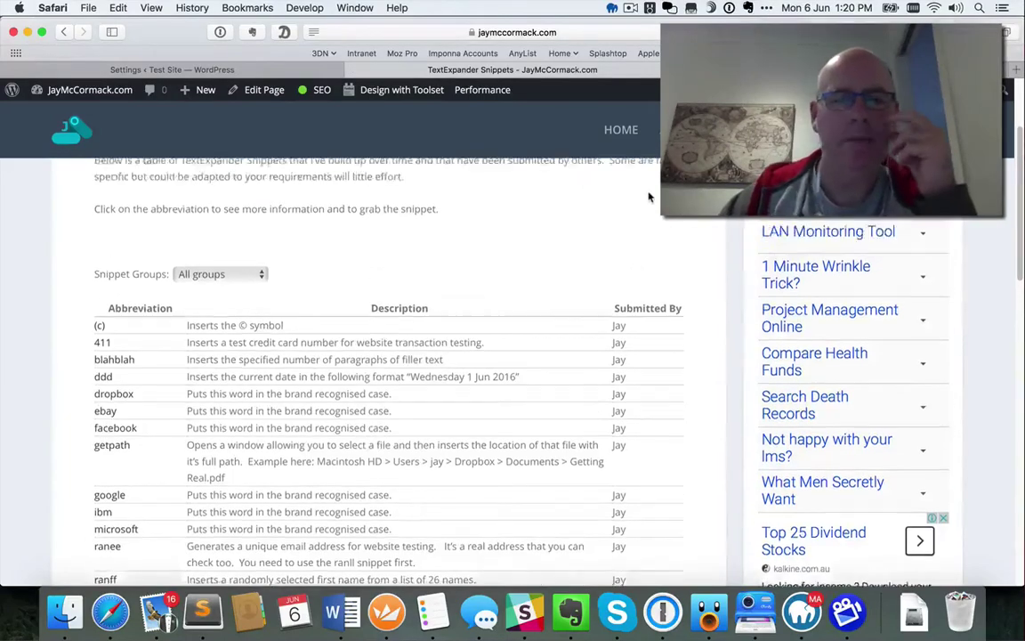
Scroll down the TextExpander Snippets table to look over its entries
scroll(655, 333, down, 2)
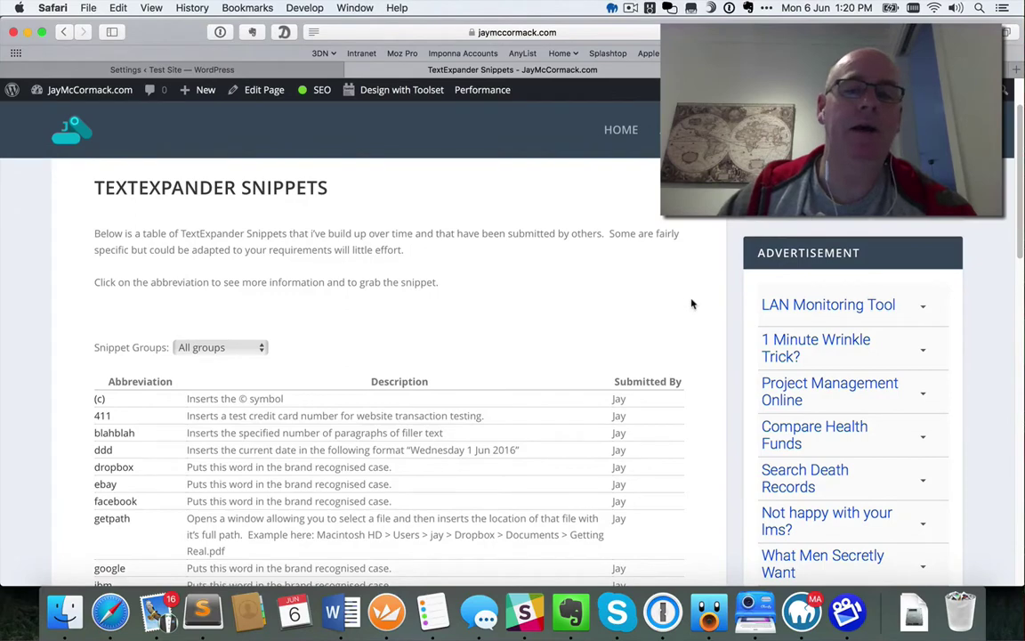
scroll(685, 303, down, 2)
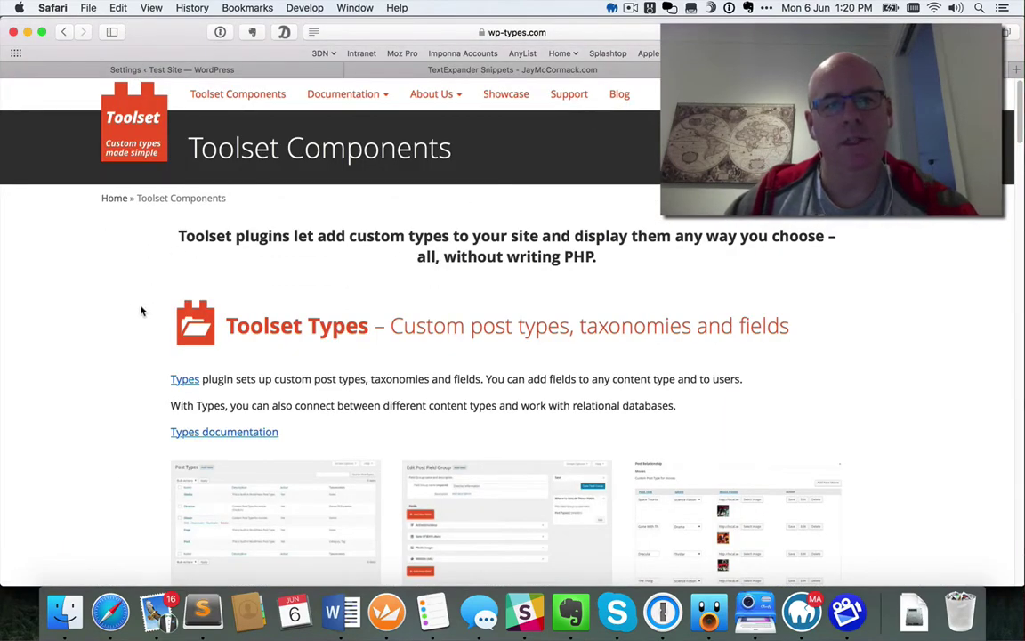
Read through the Toolset Components page to its footer, then return to the TextExpander Snippets page
scroll(131, 329, down, 3)
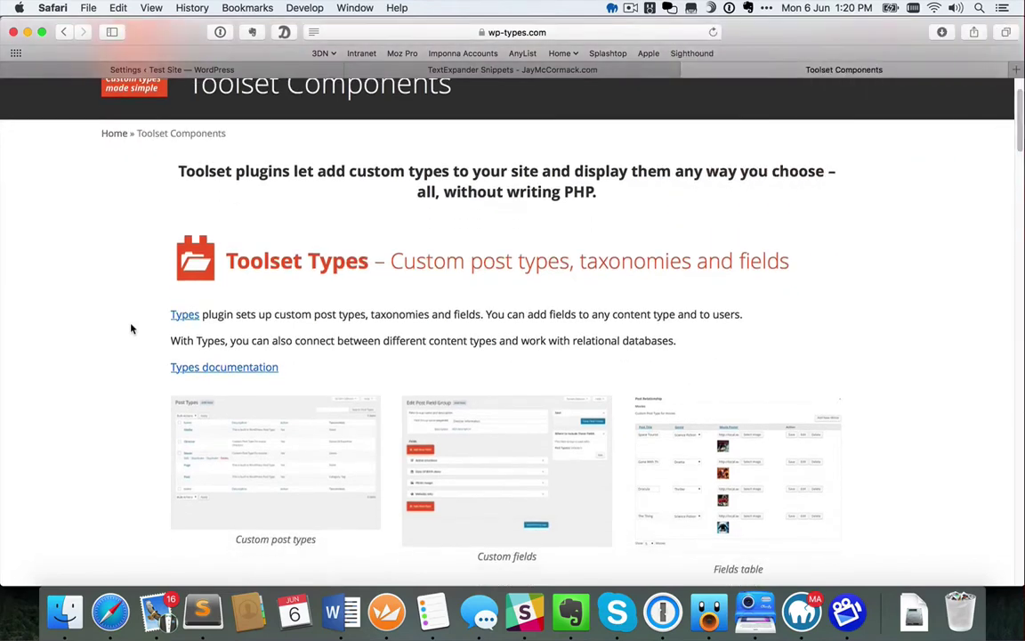
scroll(132, 331, down, 2)
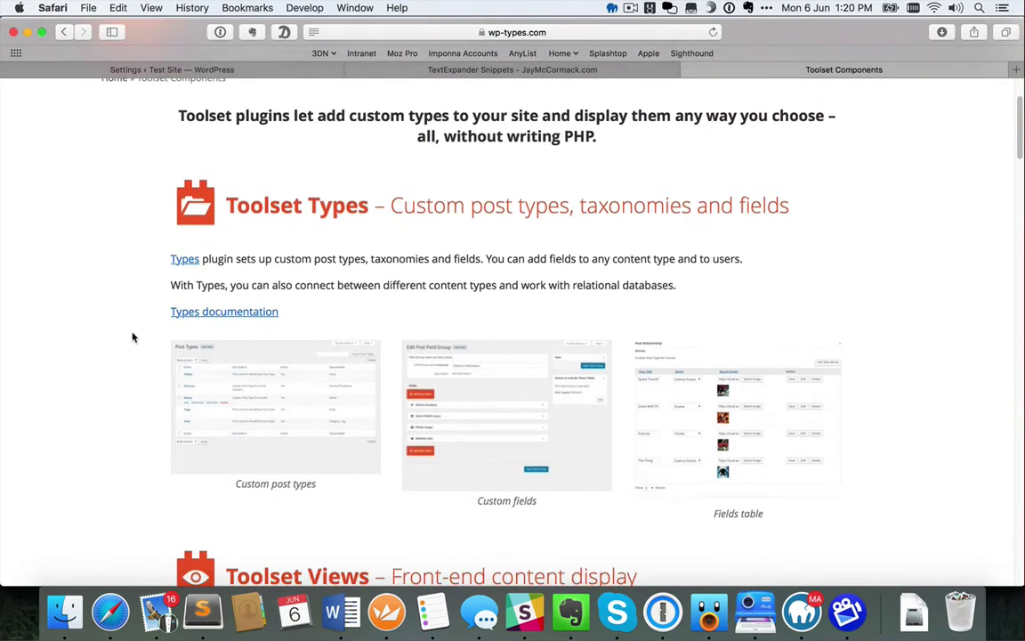
scroll(132, 336, down, 3)
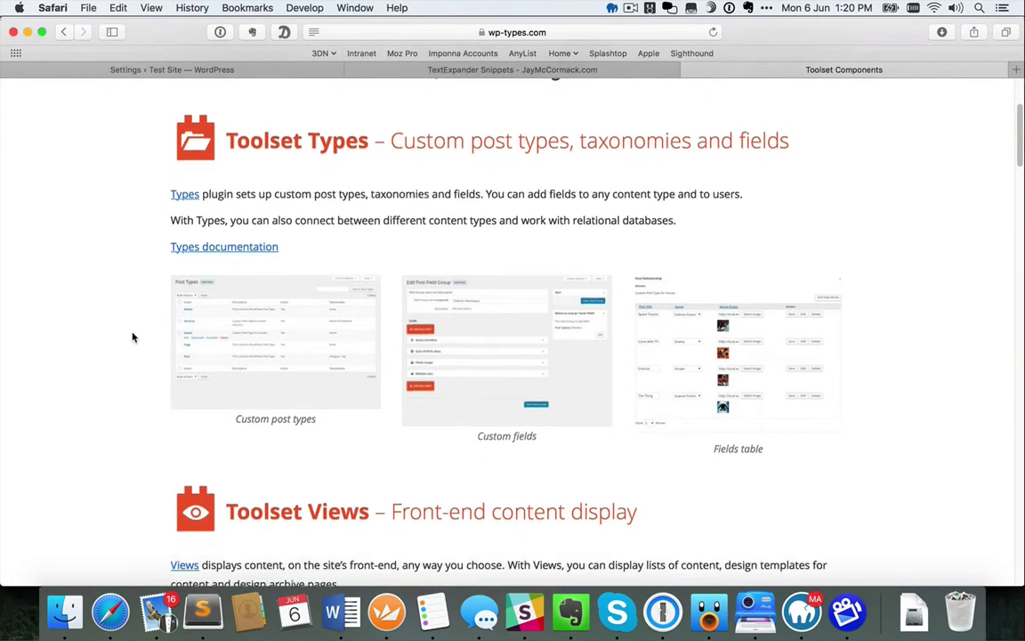
scroll(132, 336, down, 15)
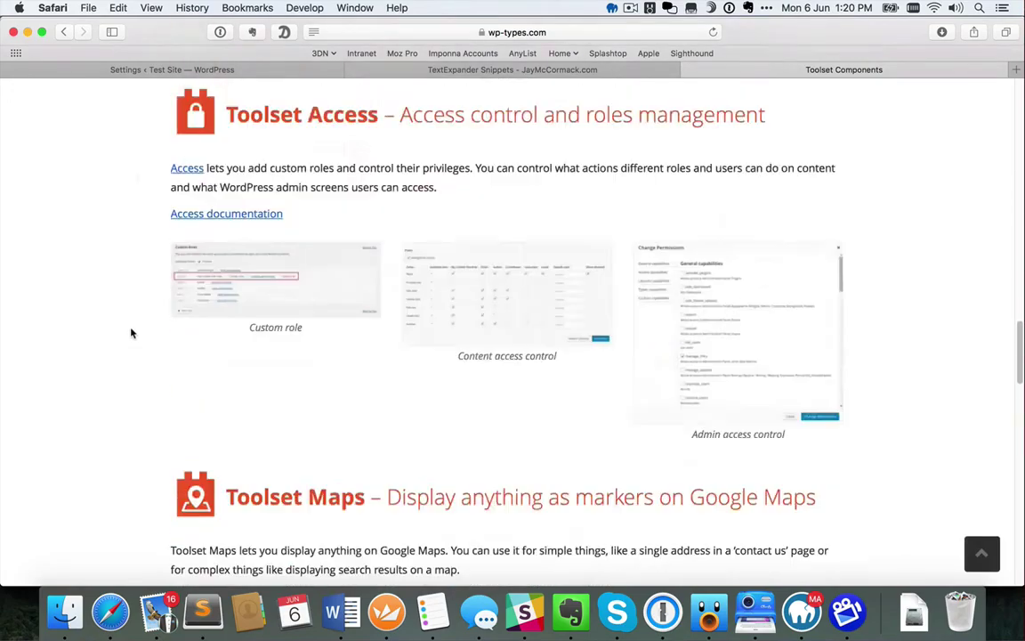
scroll(131, 333, down, 10)
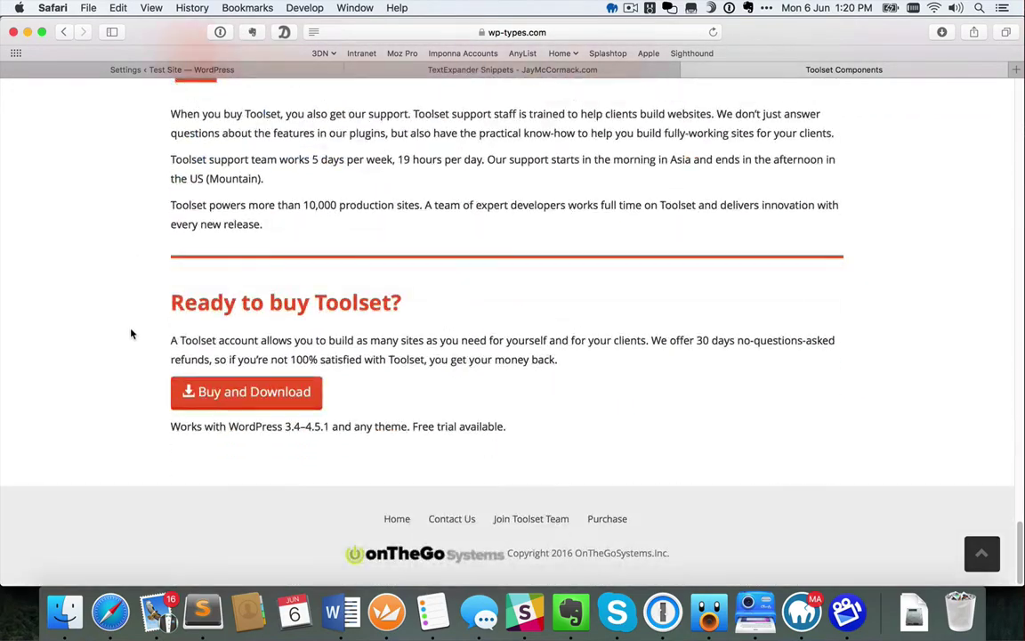
scroll(131, 334, up, 20)
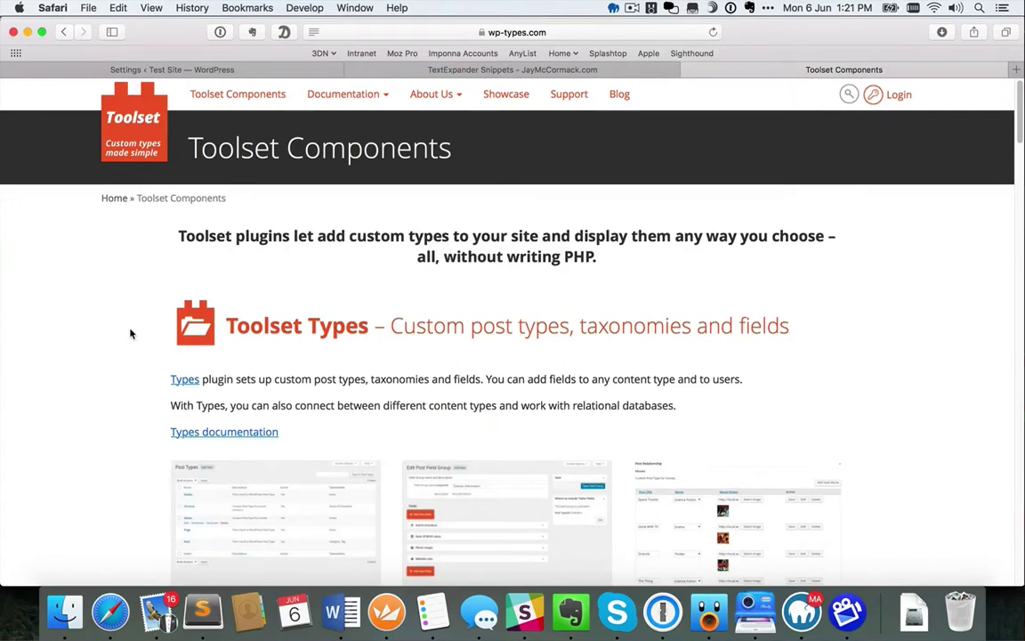
scroll(125, 336, down, 2)
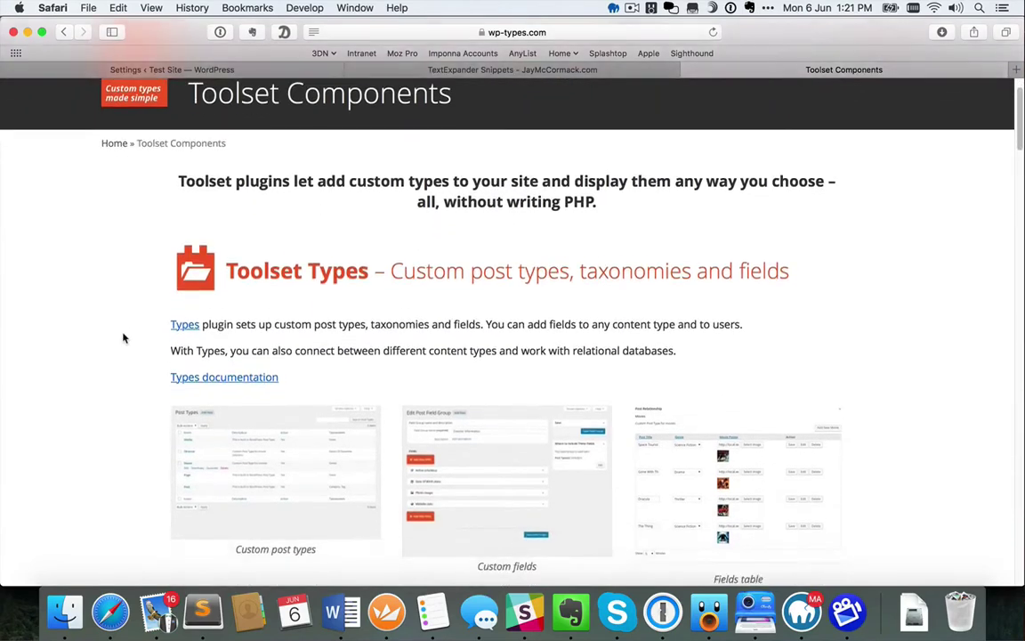
scroll(125, 337, down, 1)
scroll(112, 339, down, 2)
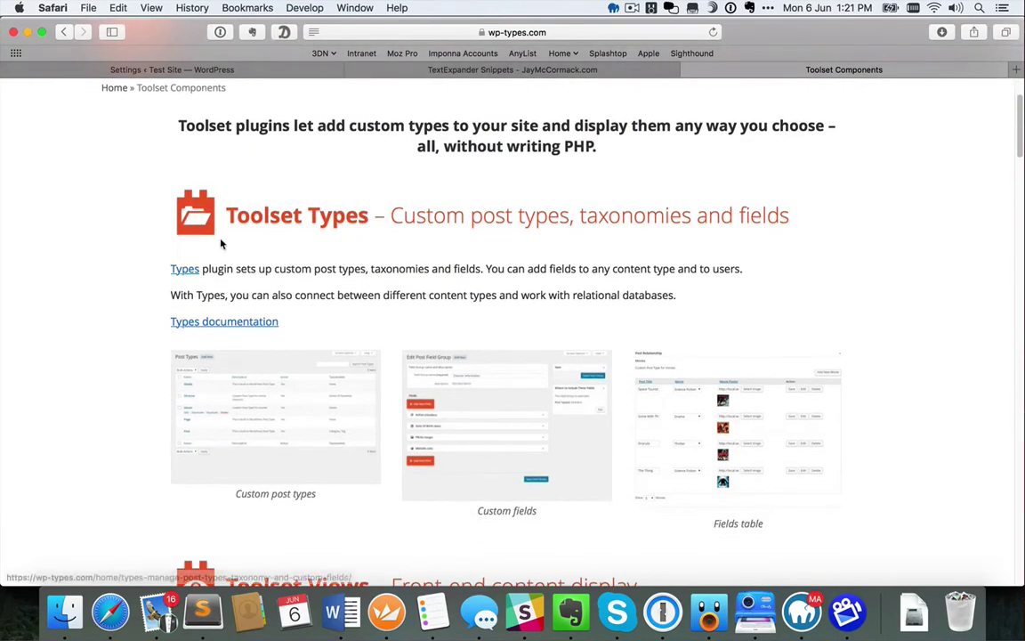
scroll(129, 334, down, 8)
scroll(130, 334, down, 2)
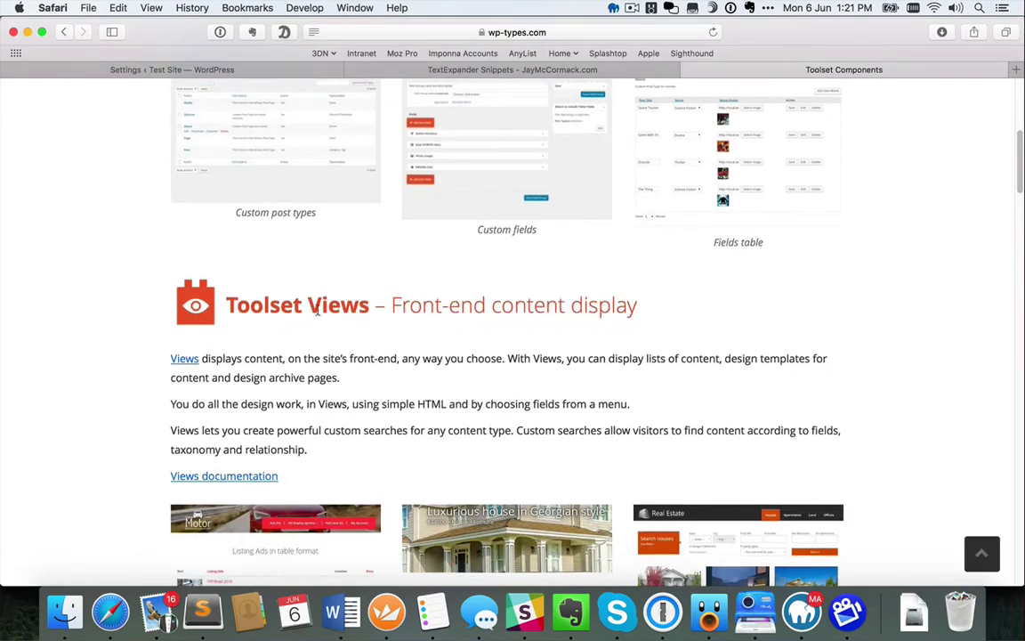
click(557, 71)
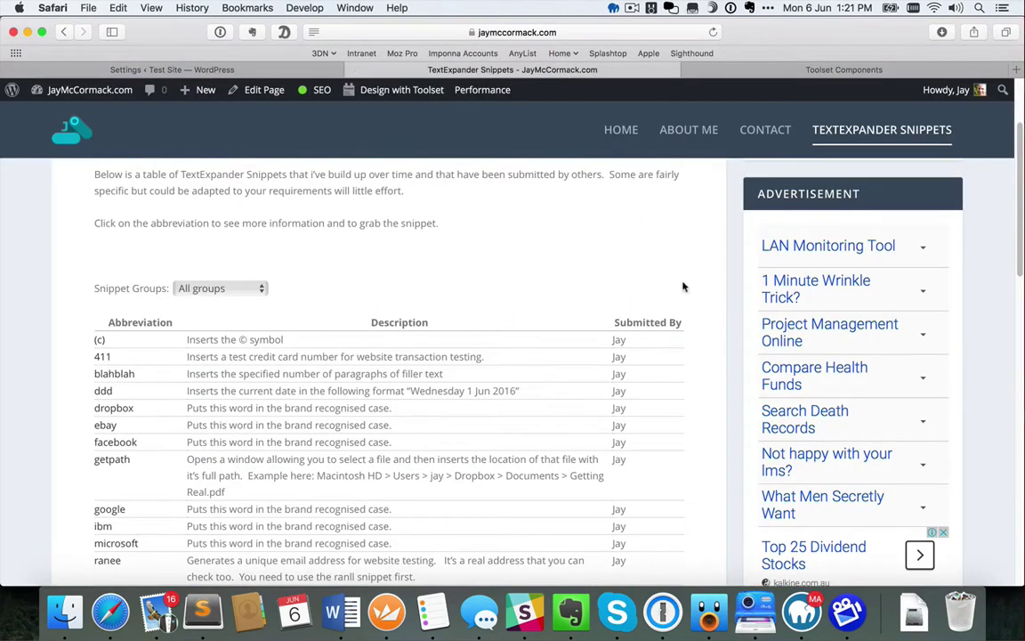
Browse the snippets table and open the blahblah snippet's detail page
scroll(700, 287, down, 2)
scroll(702, 289, down, 2)
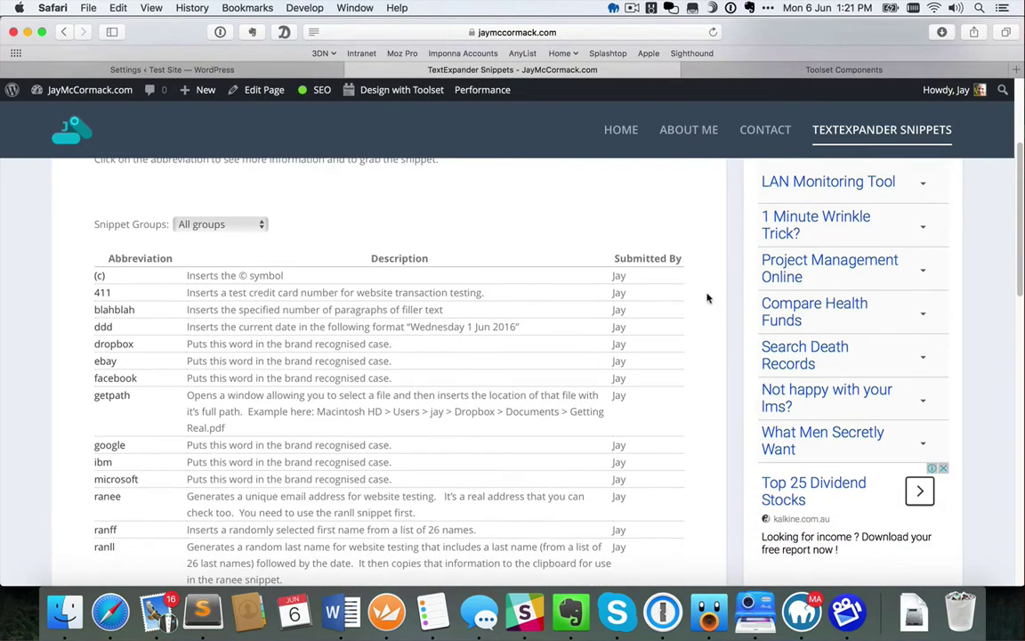
scroll(707, 298, down, 3)
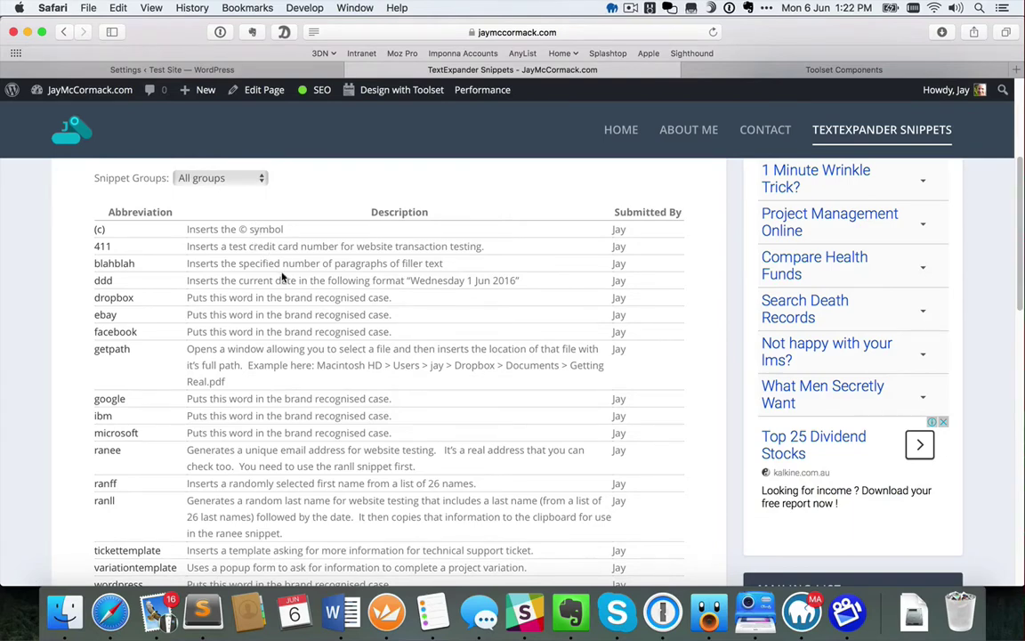
scroll(280, 275, up, 1)
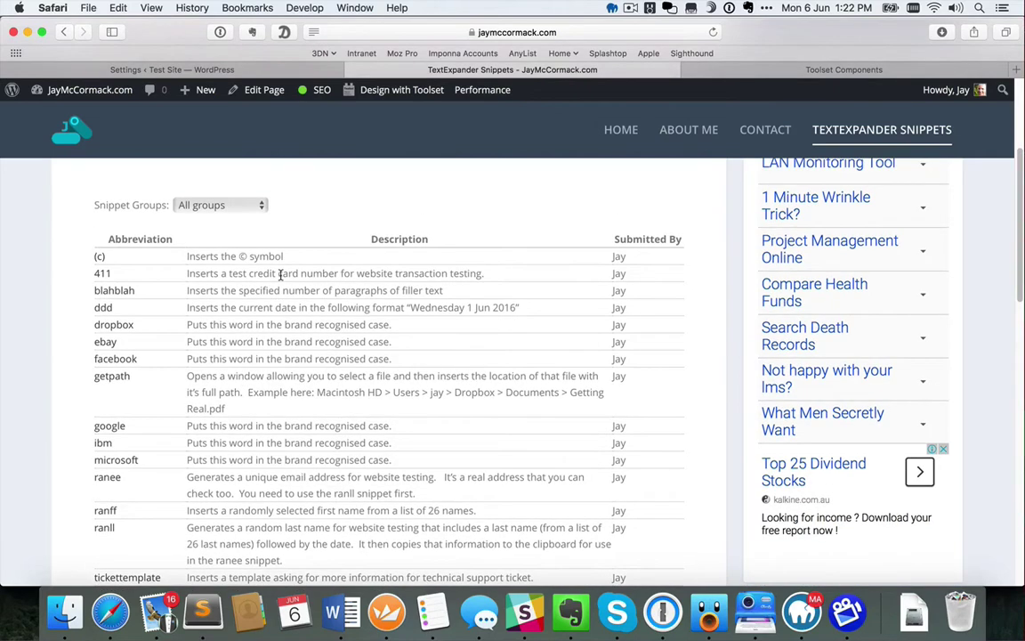
scroll(281, 275, down, 2)
scroll(281, 275, down, 1)
scroll(281, 276, up, 2)
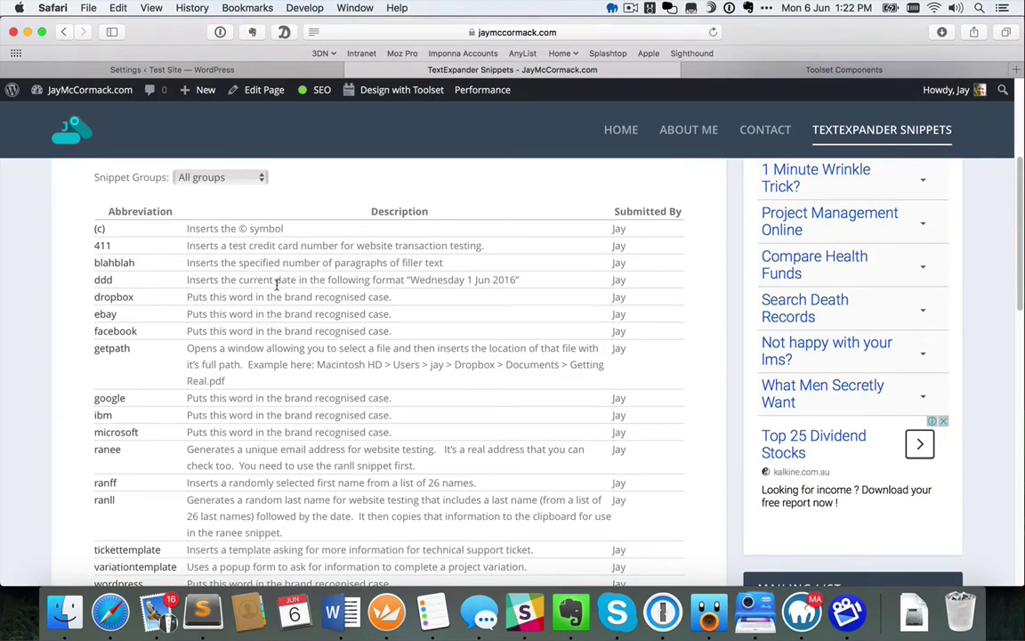
scroll(206, 272, down, 1)
scroll(205, 273, down, 2)
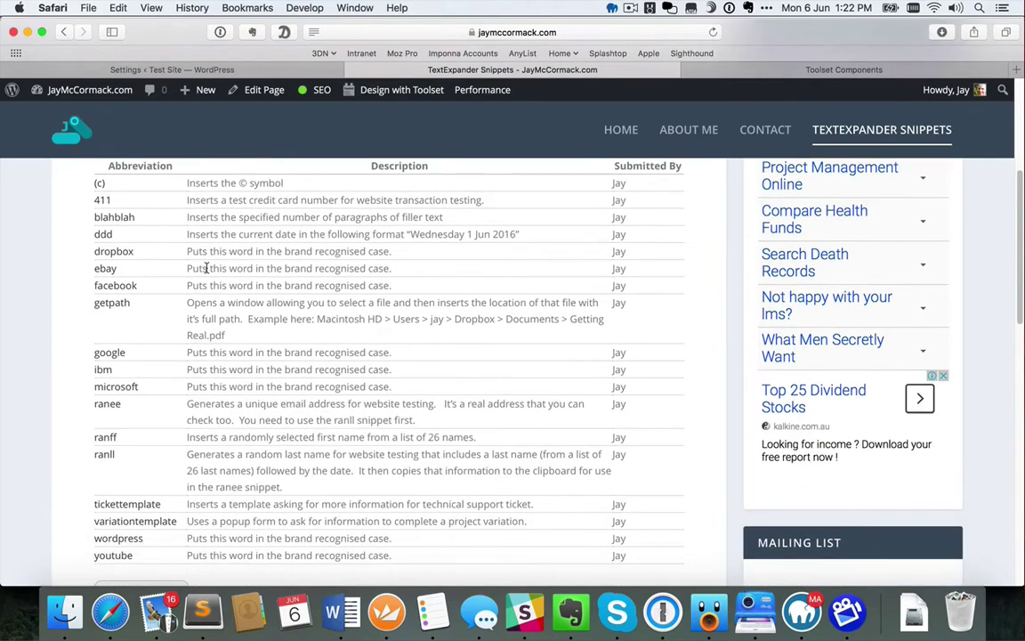
scroll(205, 267, up, 3)
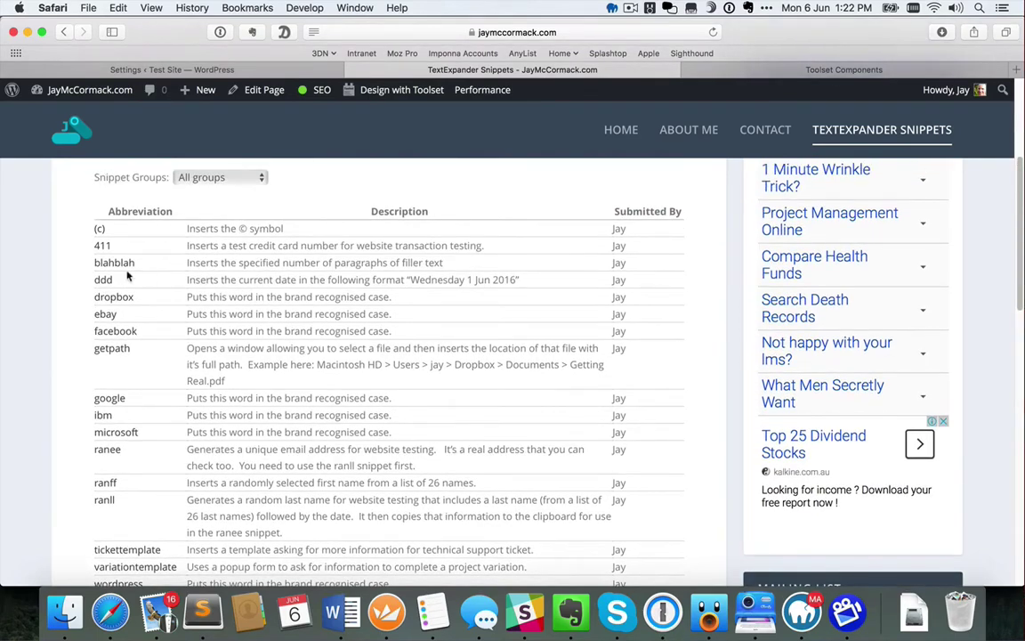
click(107, 267)
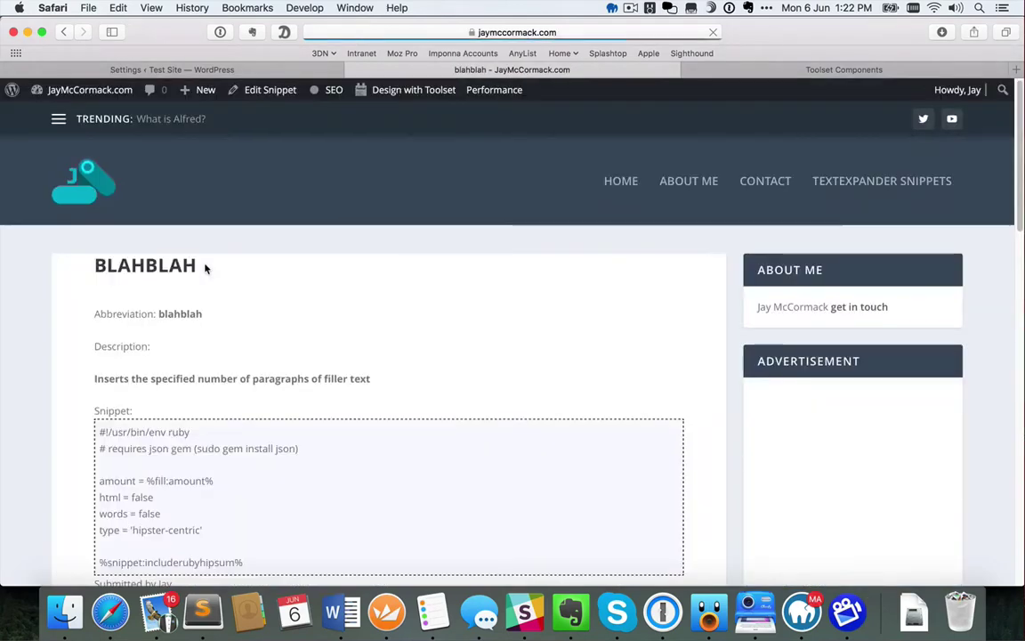
Go back, filter the table to the Templates group, reload to reset it, and reopen blahblah
scroll(225, 282, down, 3)
scroll(225, 276, up, 1)
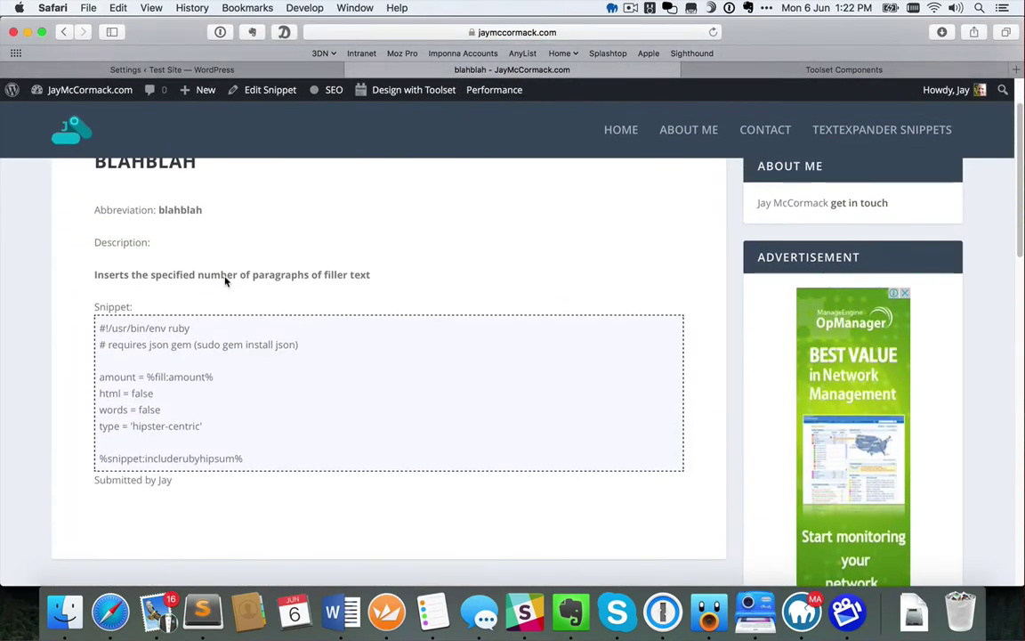
key(super+bracketleft)
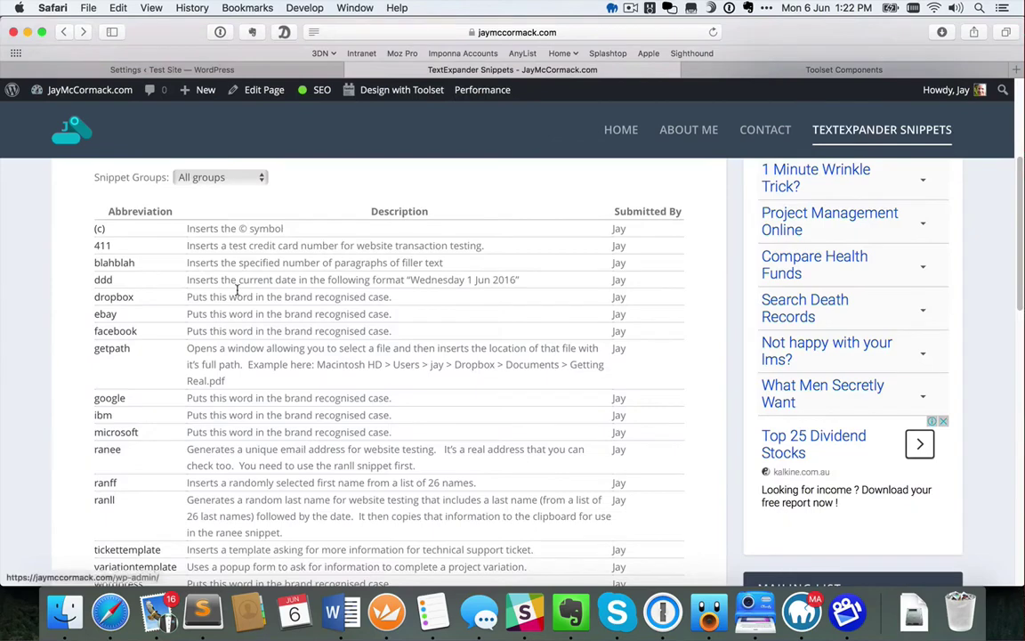
click(226, 181)
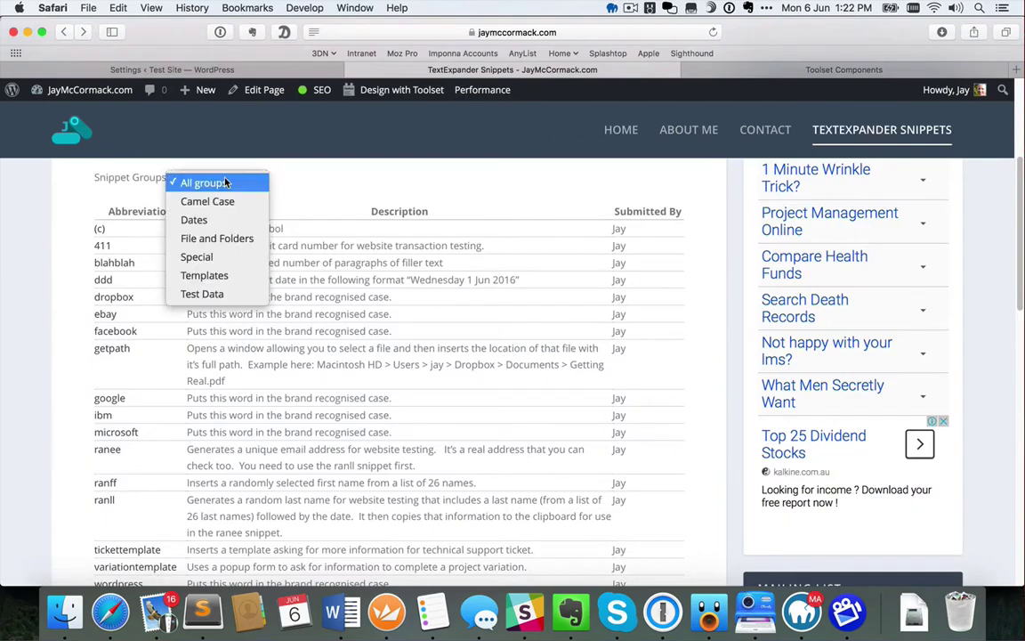
click(217, 277)
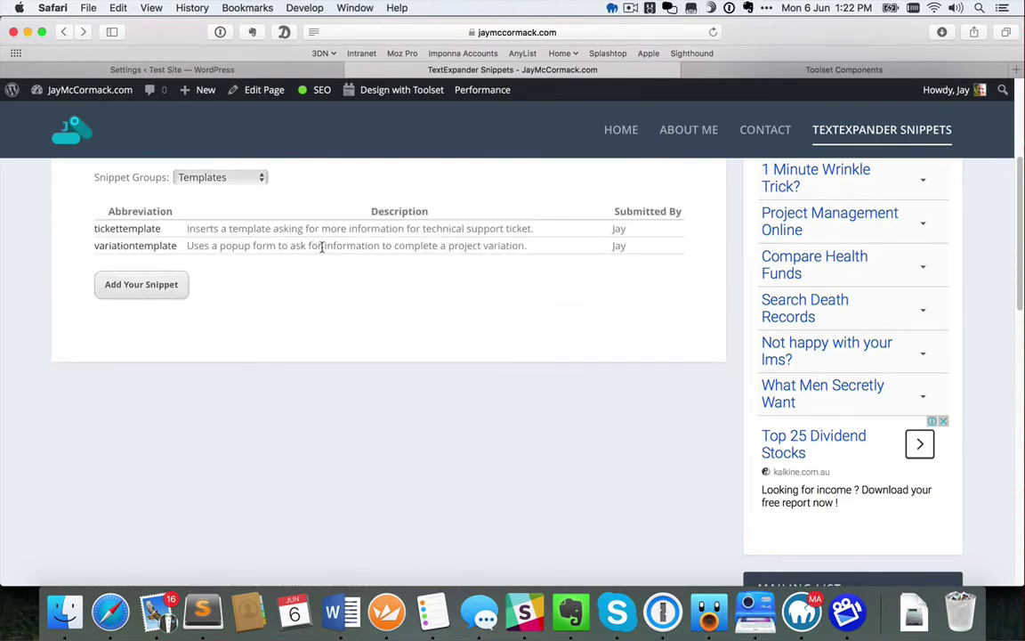
key(super+r)
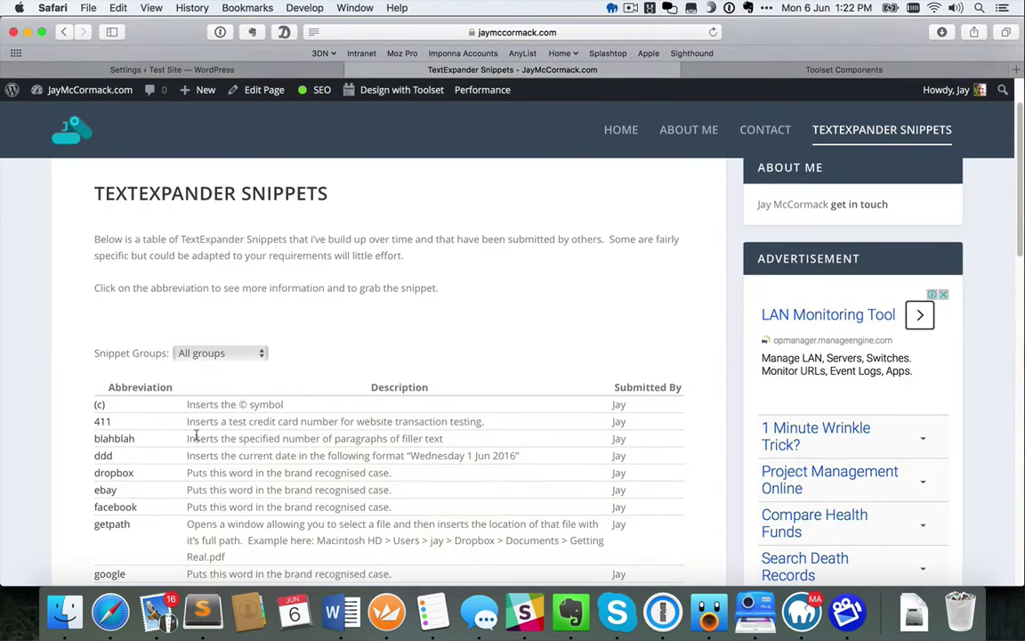
click(114, 438)
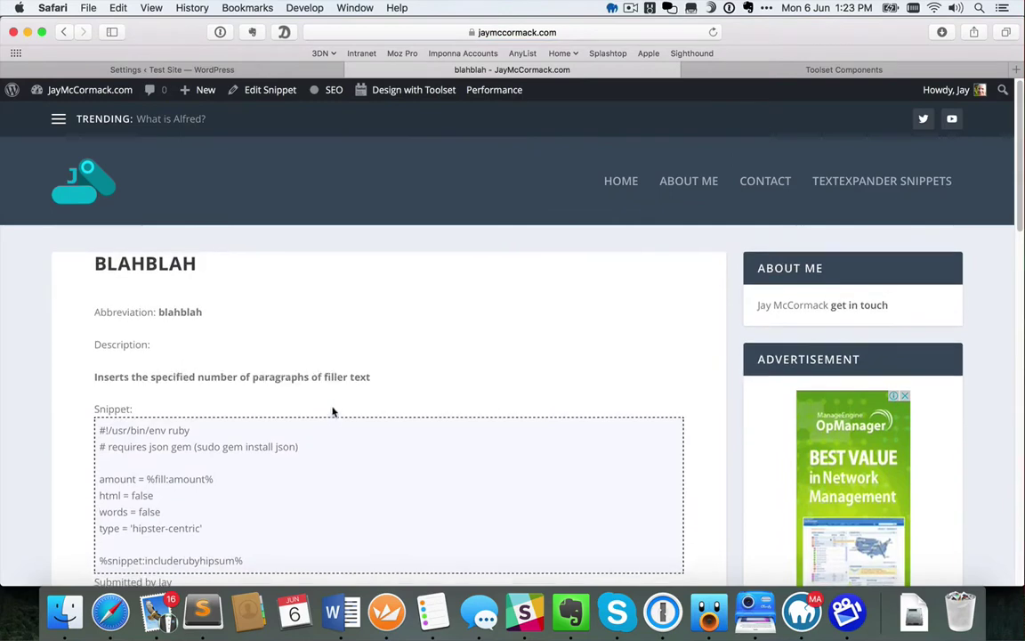
scroll(337, 402, down, 3)
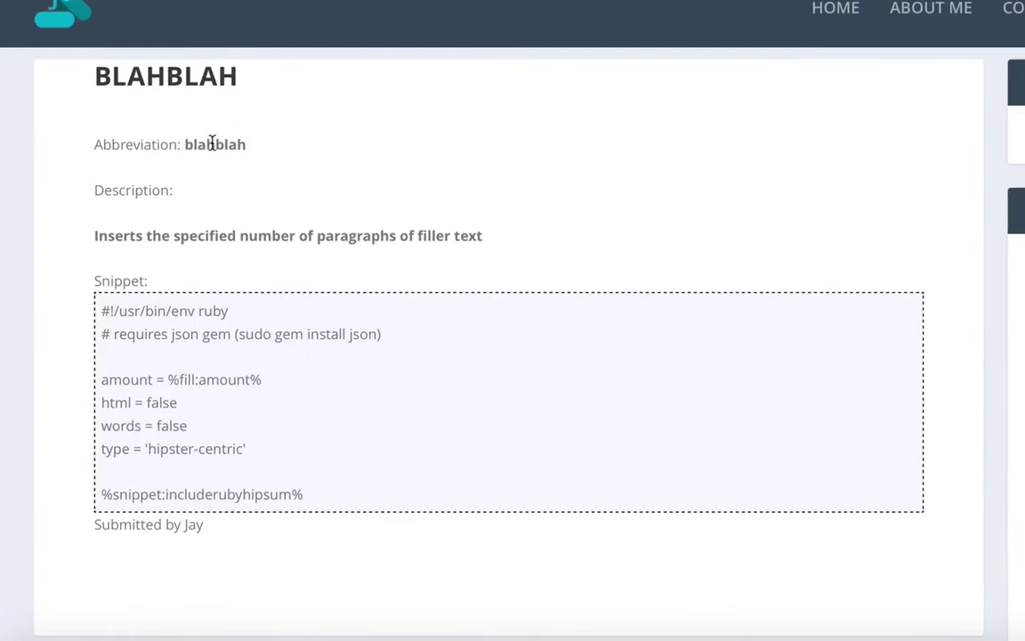
drag(183, 143, 247, 147)
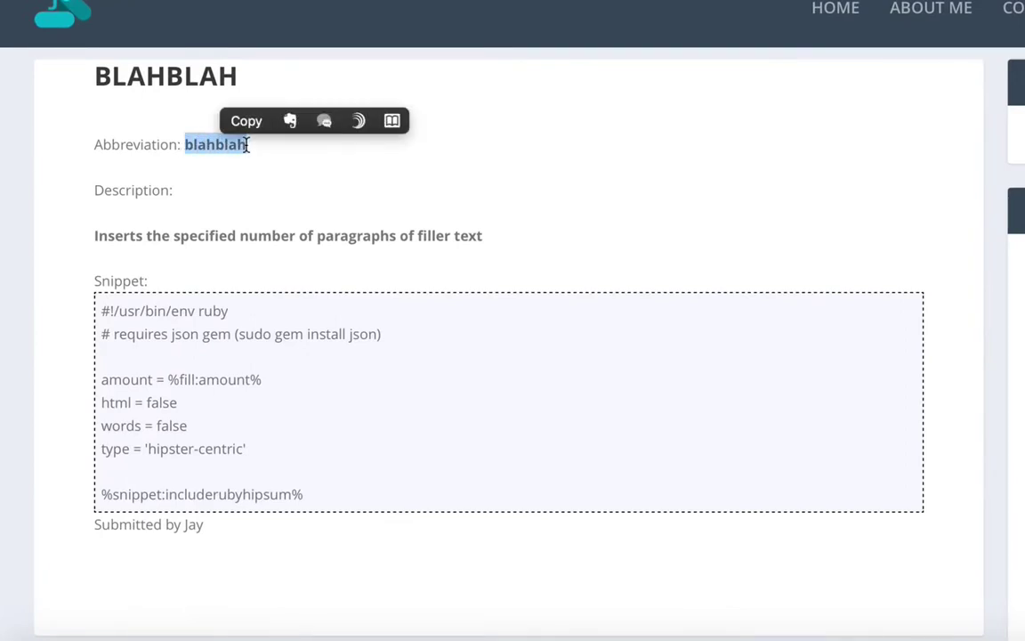
click(279, 156)
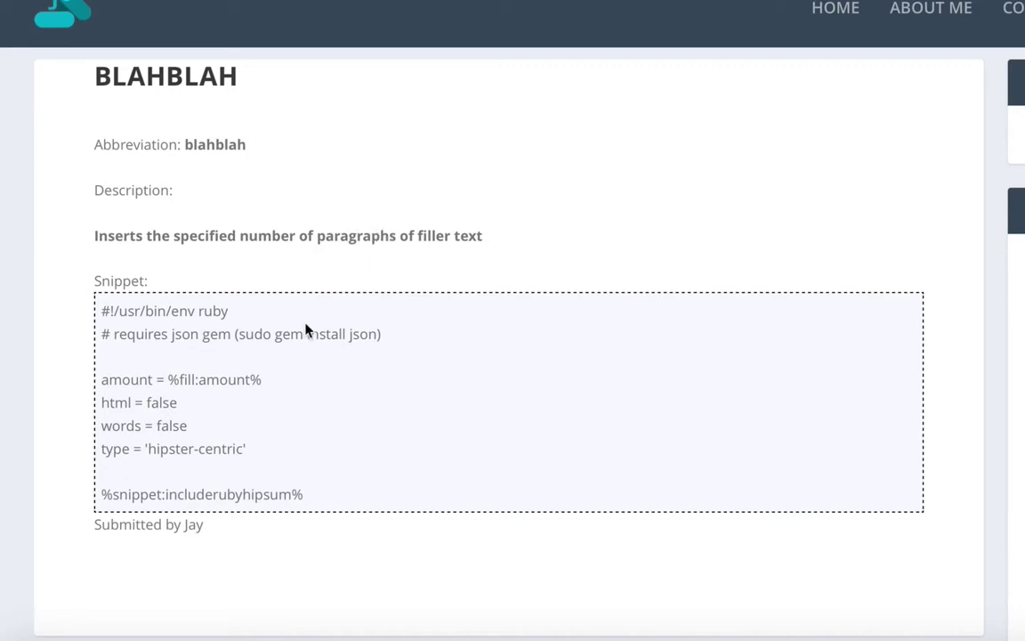
drag(314, 500, 103, 309)
click(126, 311)
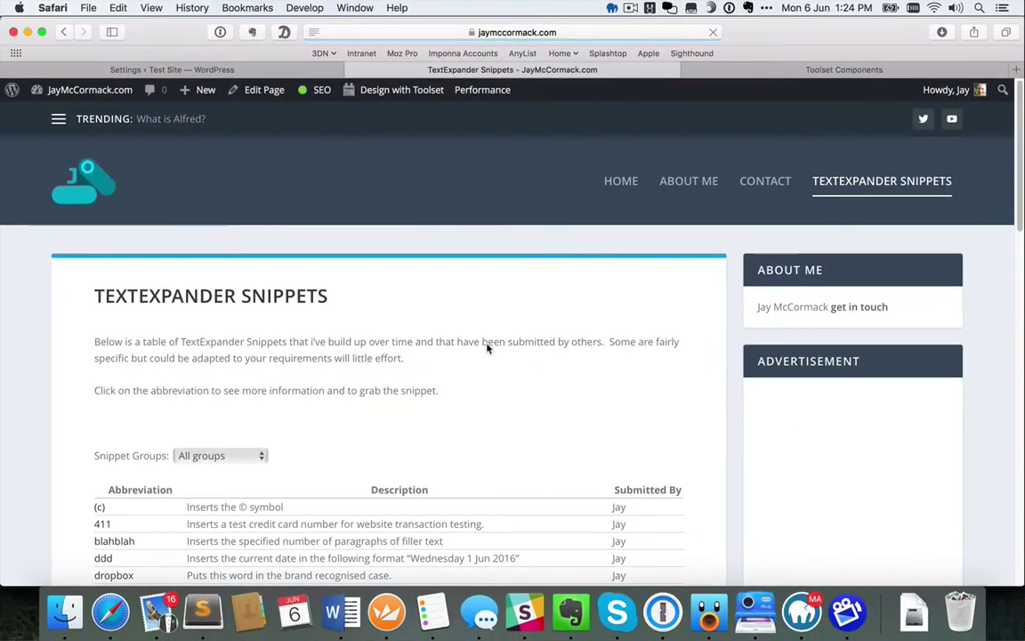
Browse the snippets table with all groups shown, then switch to the Test Site's Toolset Settings
scroll(448, 414, down, 3)
scroll(448, 414, down, 2)
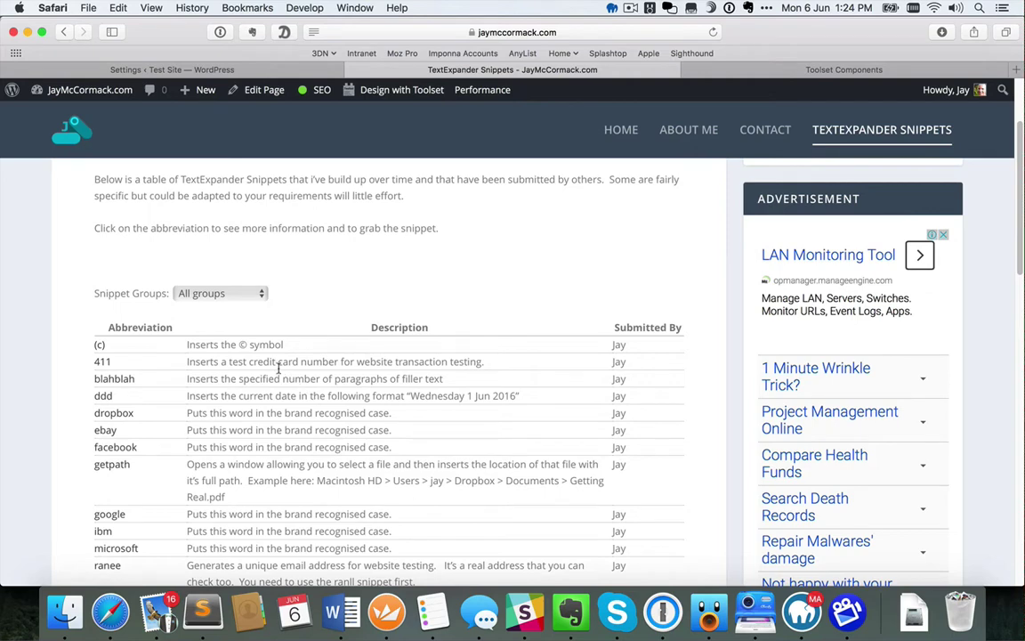
click(253, 295)
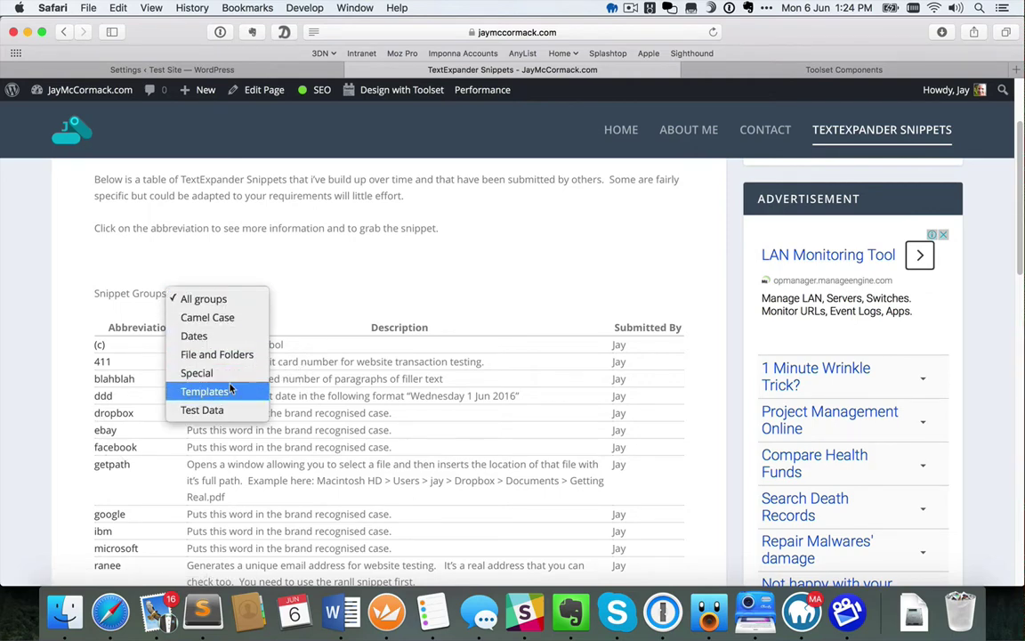
click(376, 299)
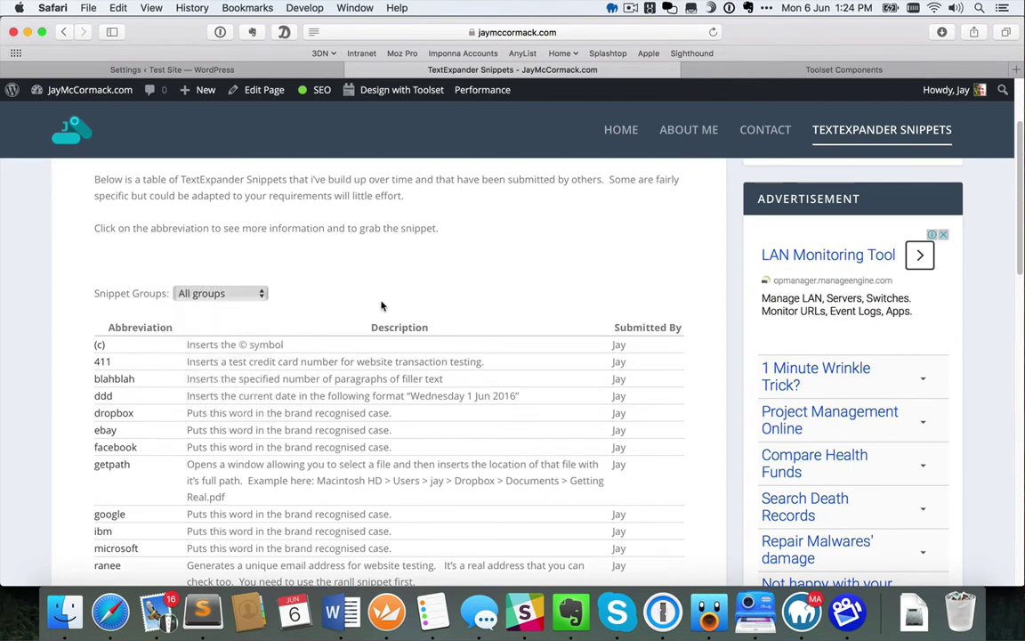
scroll(378, 309, down, 2)
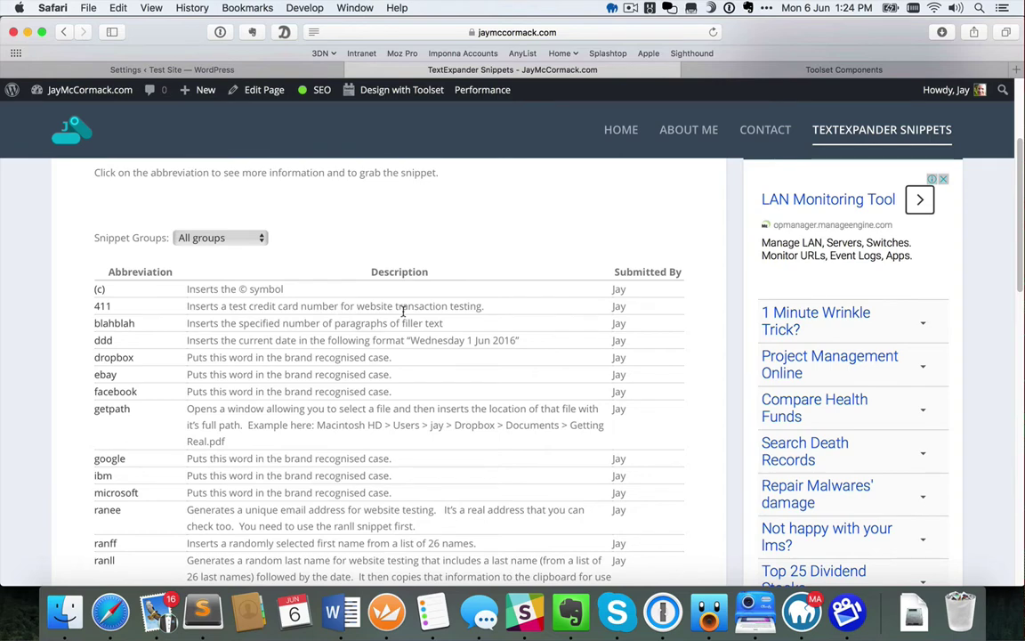
scroll(402, 311, down, 2)
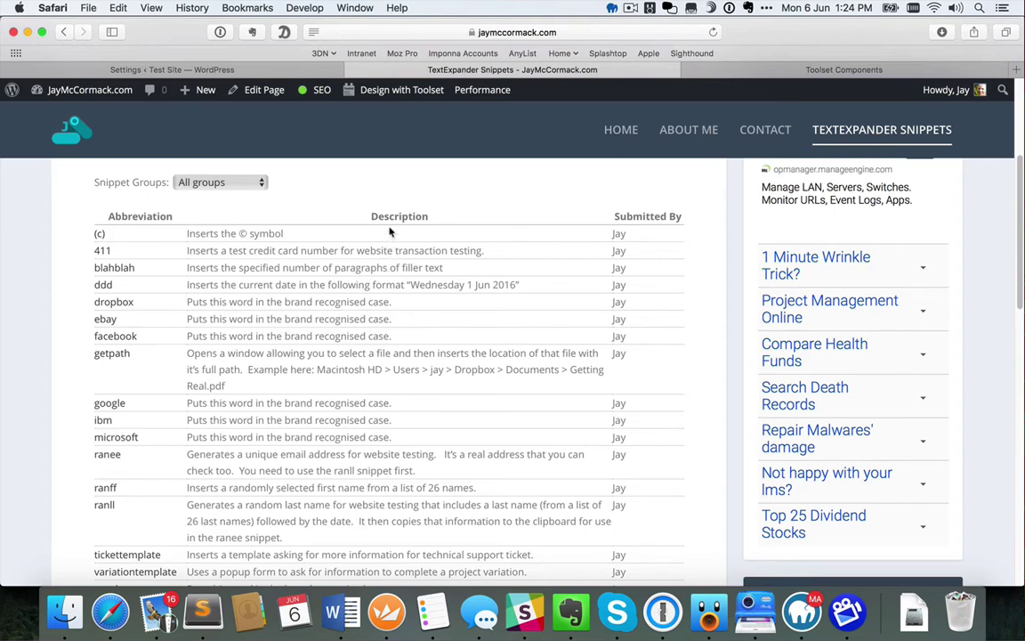
click(290, 70)
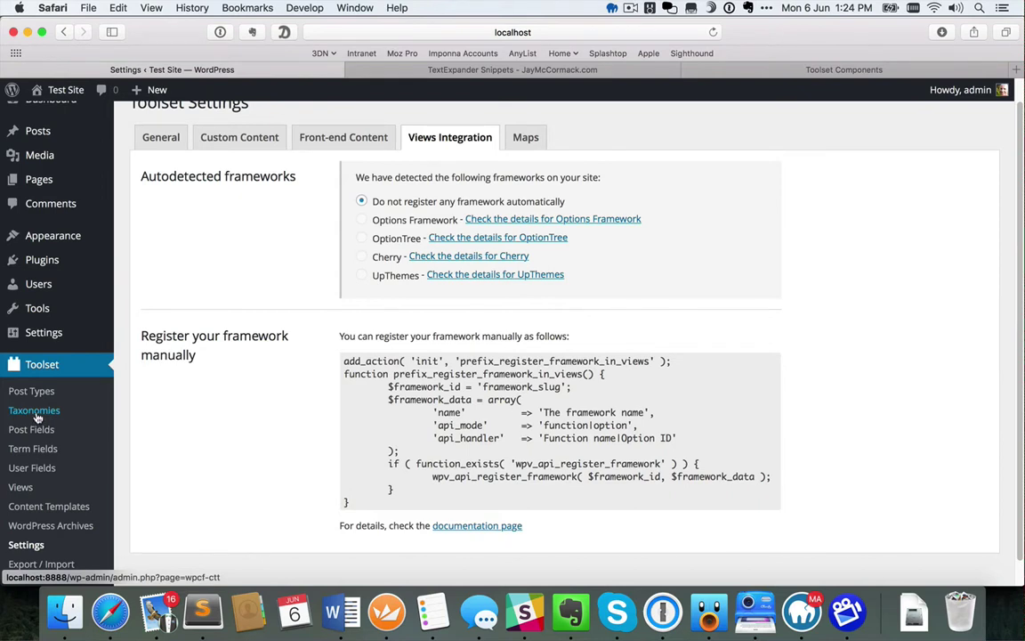
Go from the Test Site front end to its Dashboard, then to Toolset Post Types
click(50, 92)
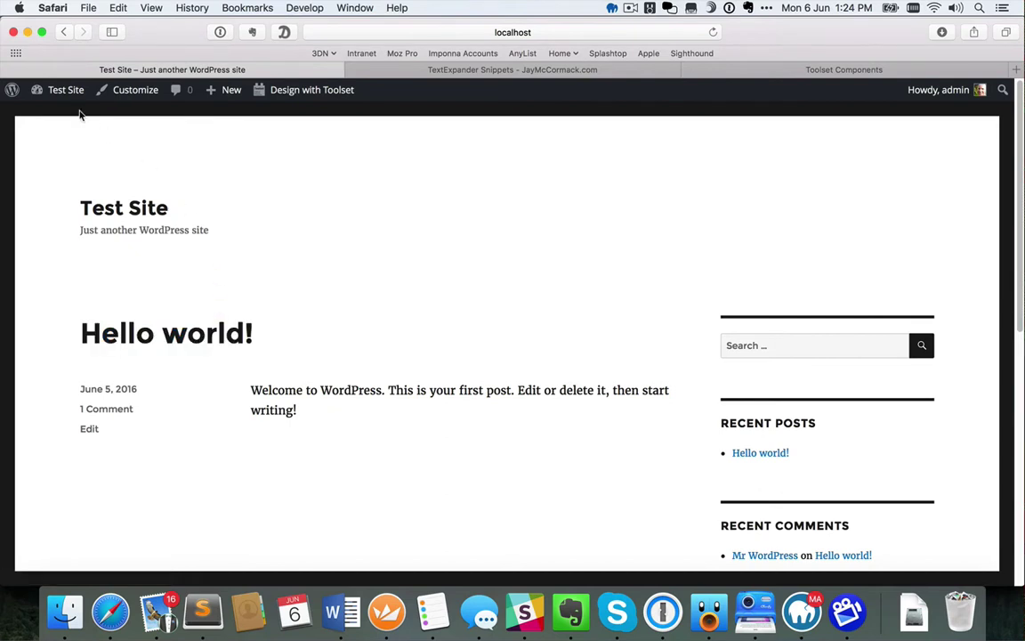
mouse_move(64, 98)
click(64, 98)
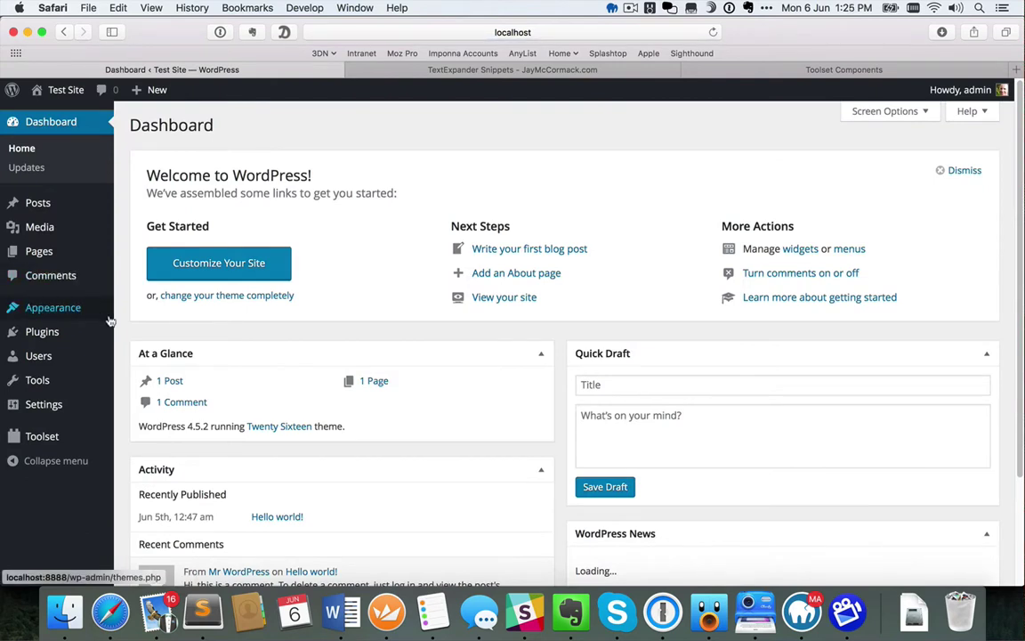
scroll(89, 312, down, 1)
mouse_move(42, 436)
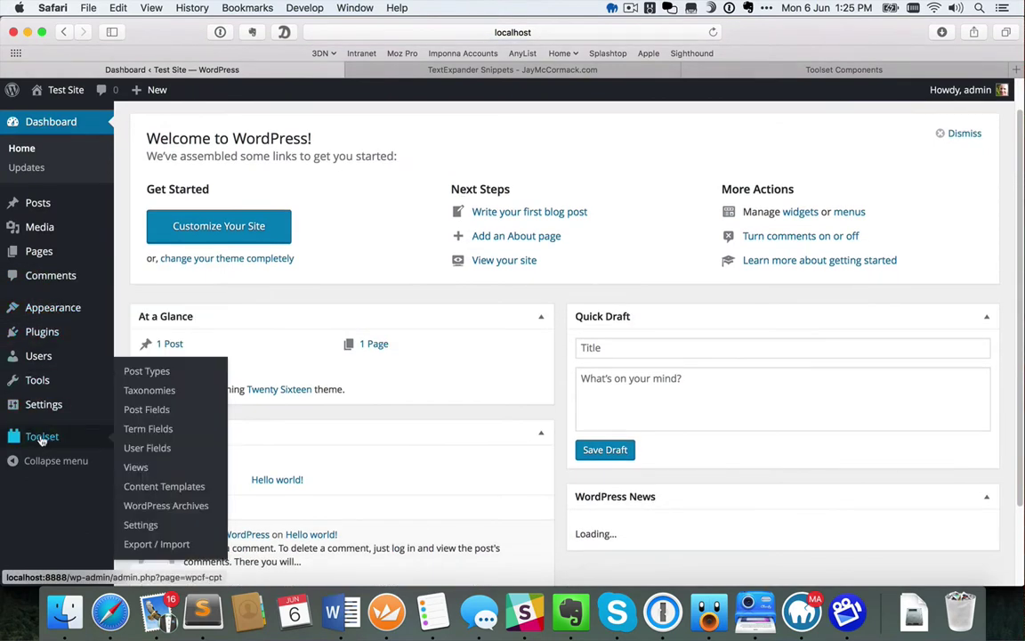
click(146, 370)
mouse_move(320, 338)
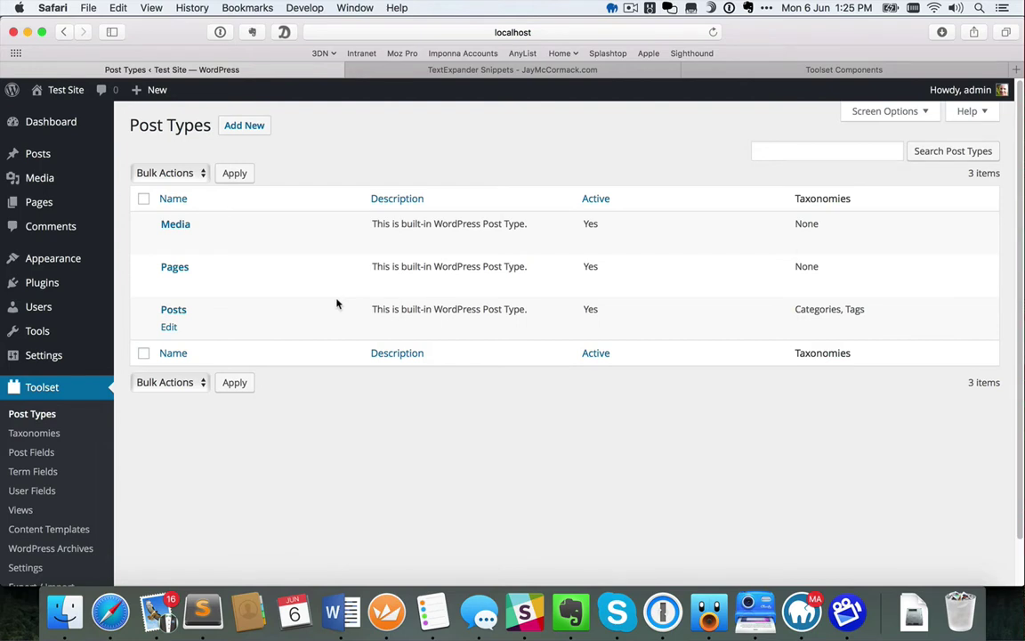
Start a new post type with plural name Snippets and singular name Snippet
click(240, 125)
click(336, 189)
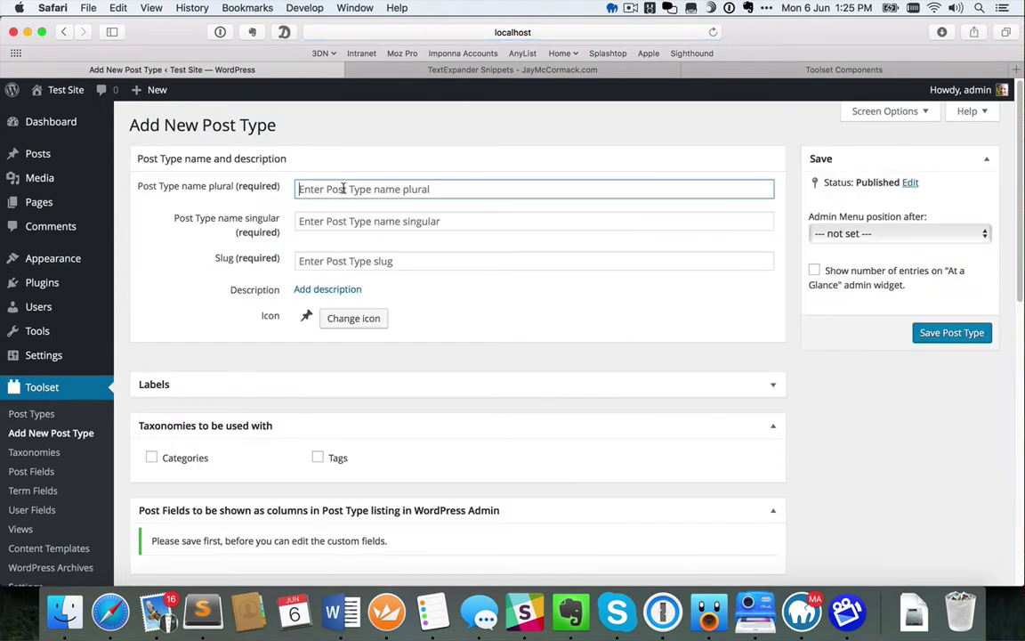
text(Snippets)
key(Tab)
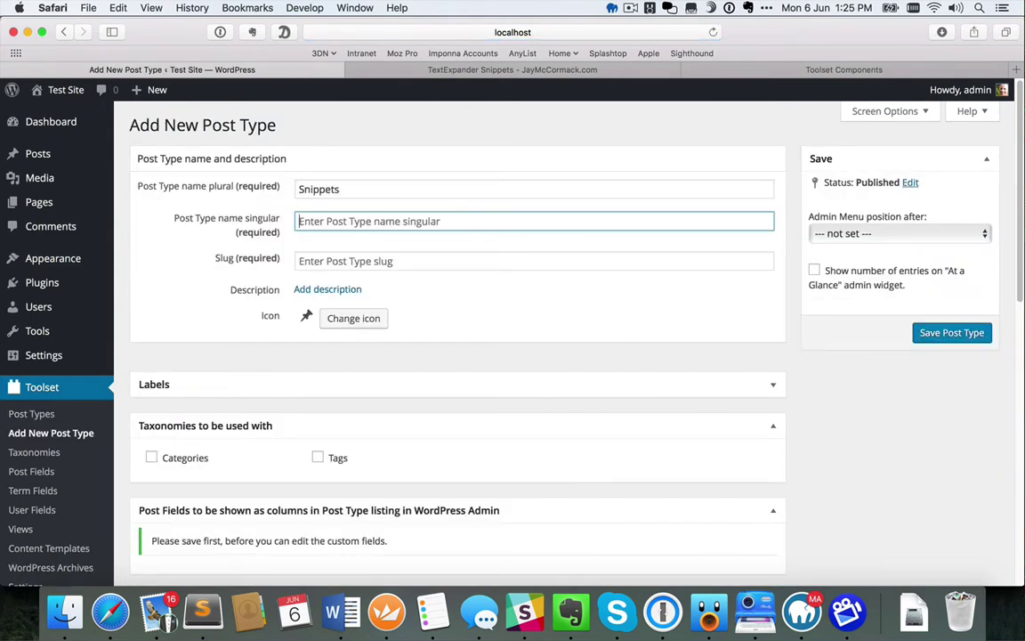
text(Snippet Group)
key(Tab)
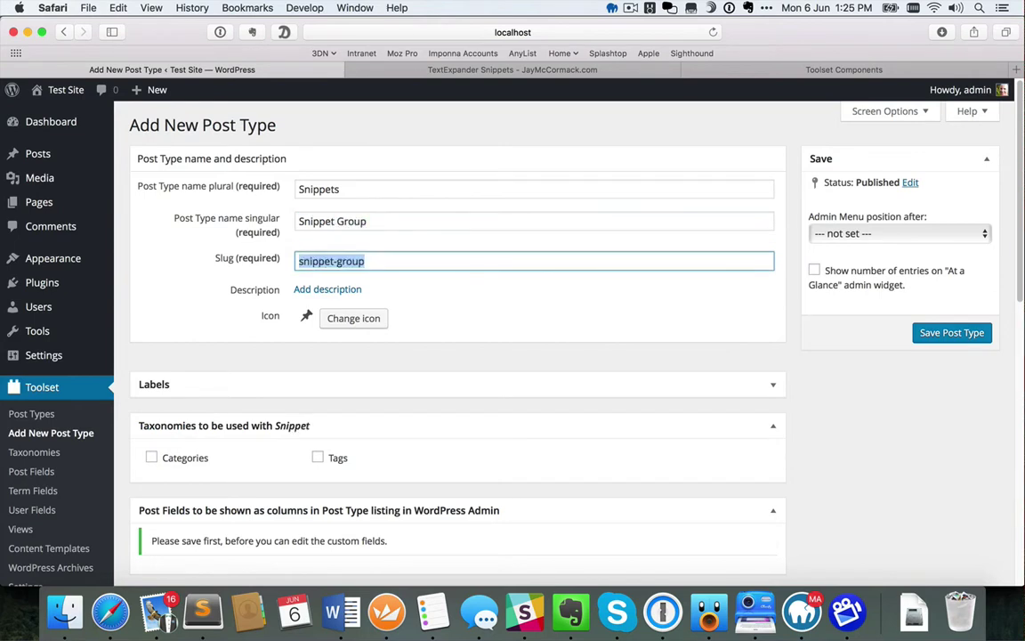
double_click(356, 220)
key(BackSpace)
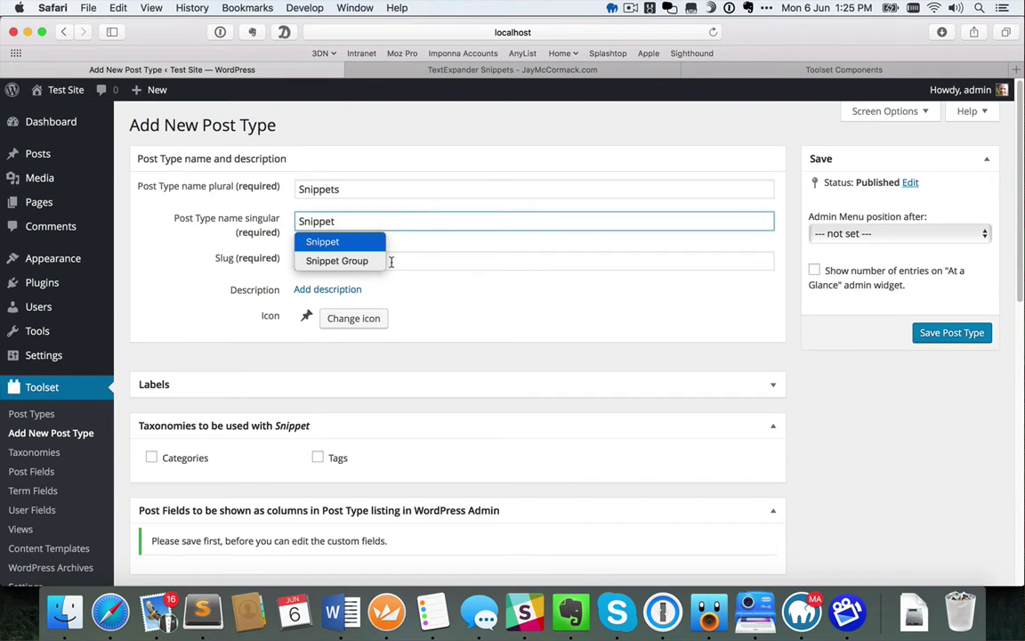
Correct the slug to 'snippet' and save the Snippets post type
click(396, 262)
key(BackSpace)
key(BackSpace)
key(BackSpace)
key(BackSpace)
key(BackSpace)
key(BackSpace)
key(BackSpace)
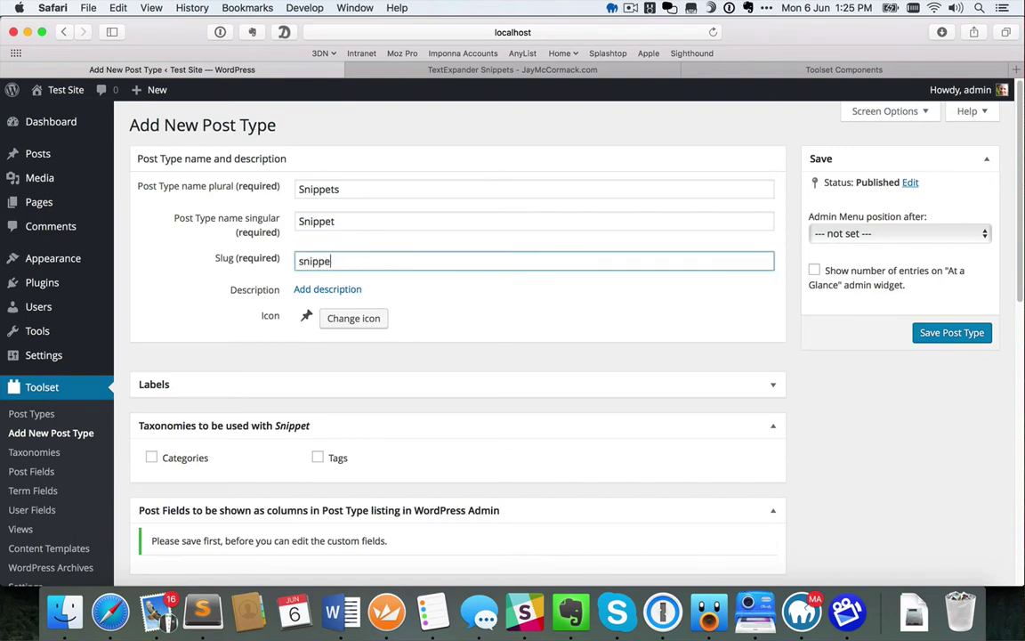
text(t)
key(Down)
key(Down)
key(BackSpace)
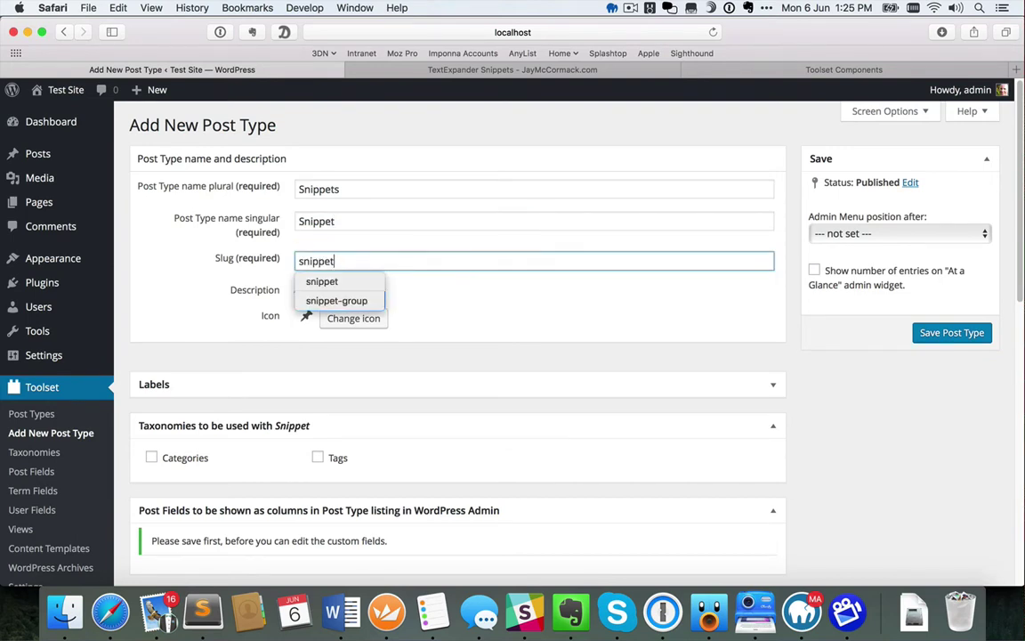
click(451, 310)
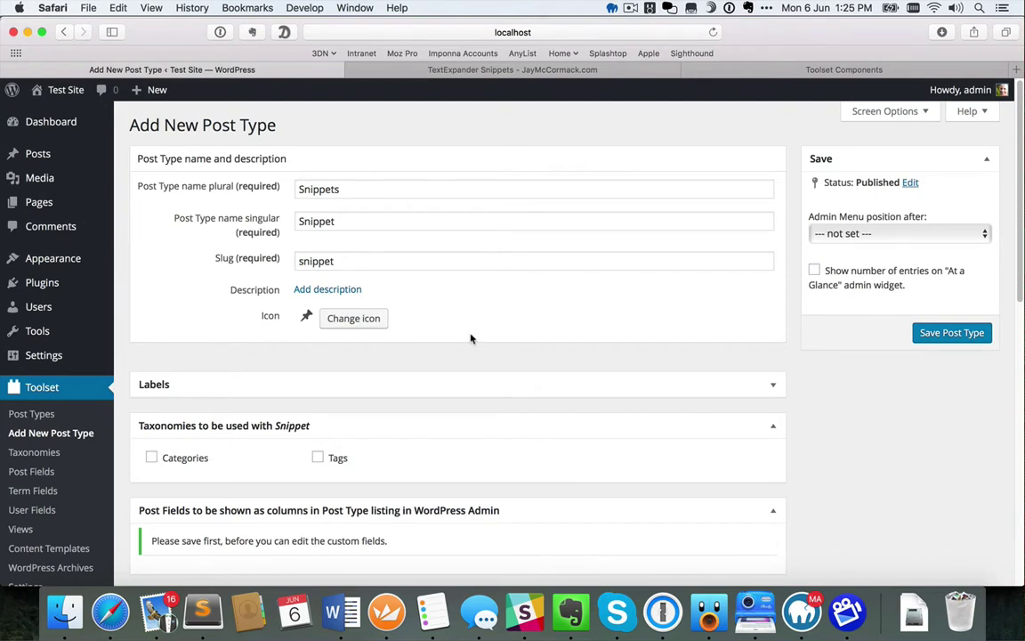
scroll(471, 338, down, 3)
scroll(472, 334, up, 3)
click(917, 333)
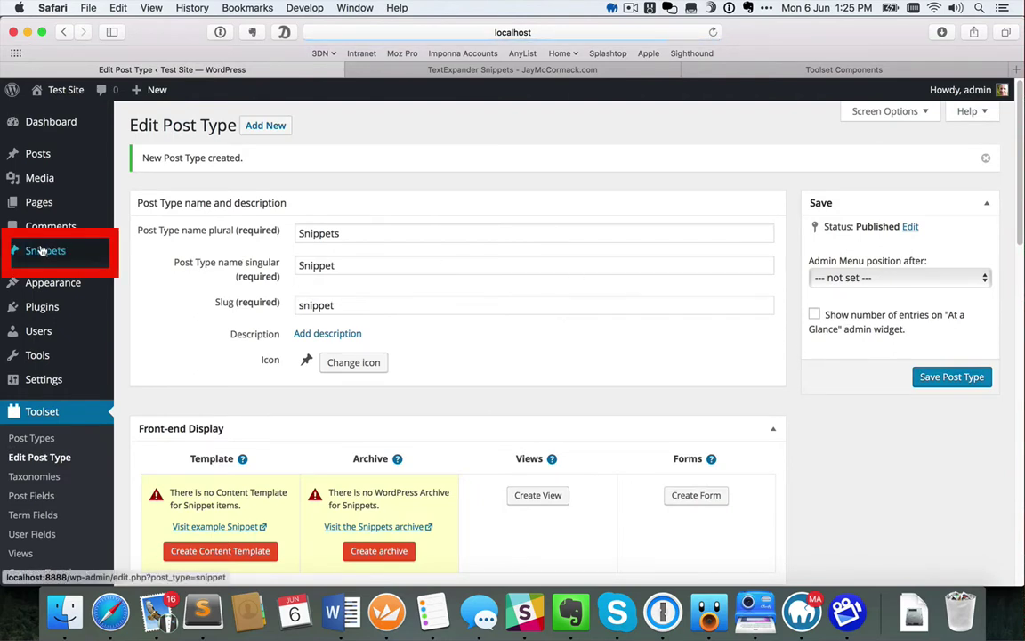
Confirm the 'New Post Type created' notice and the new Snippets entry in the admin sidebar
mouse_move(41, 251)
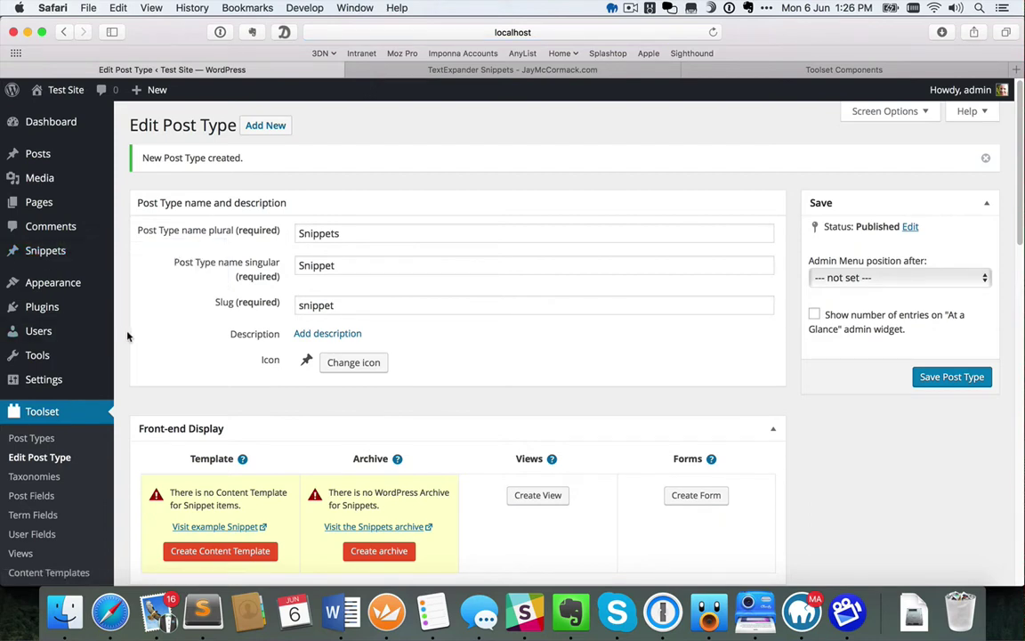
Create a new post field group named Snippets and bring up the Add New Field chooser
click(43, 500)
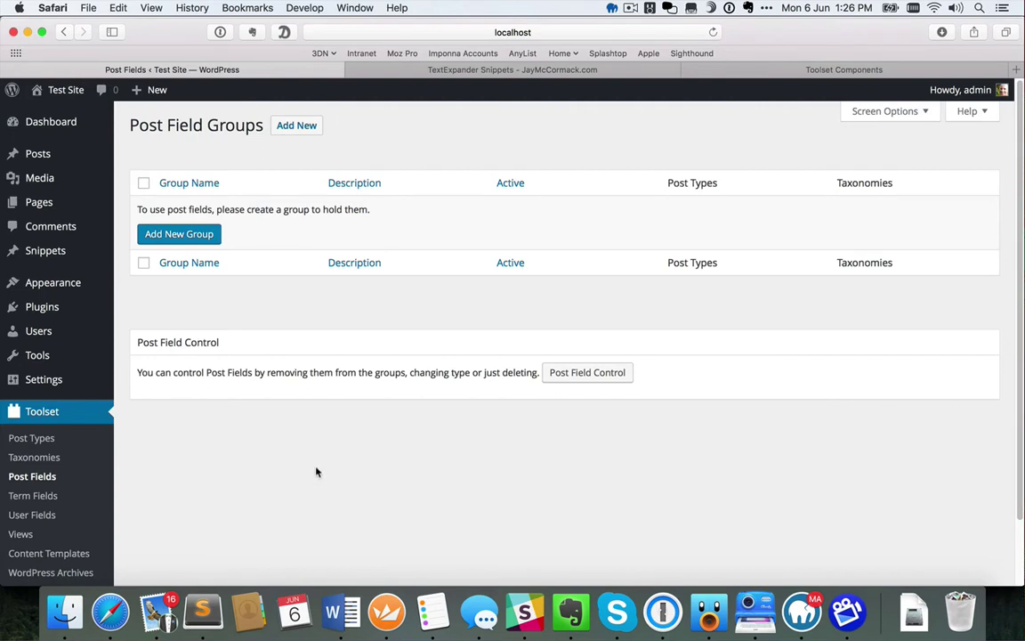
click(192, 237)
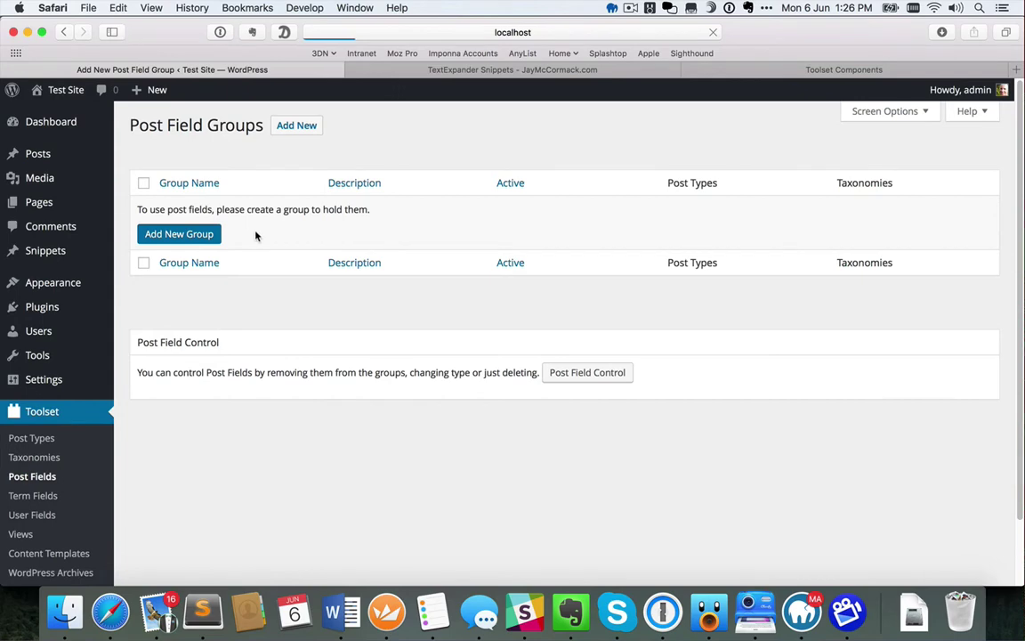
text(Snippets)
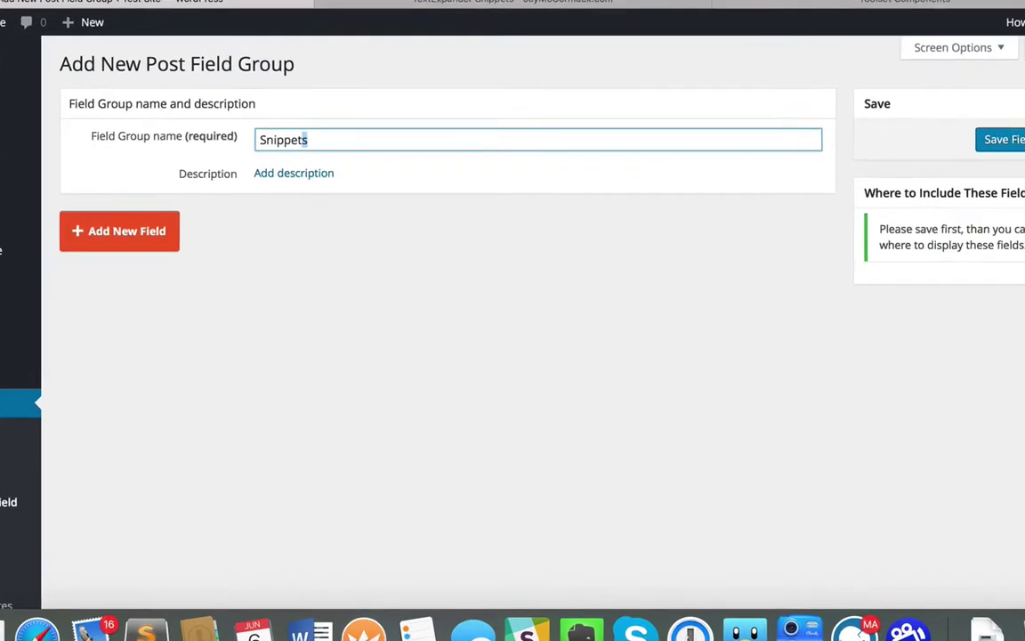
click(362, 256)
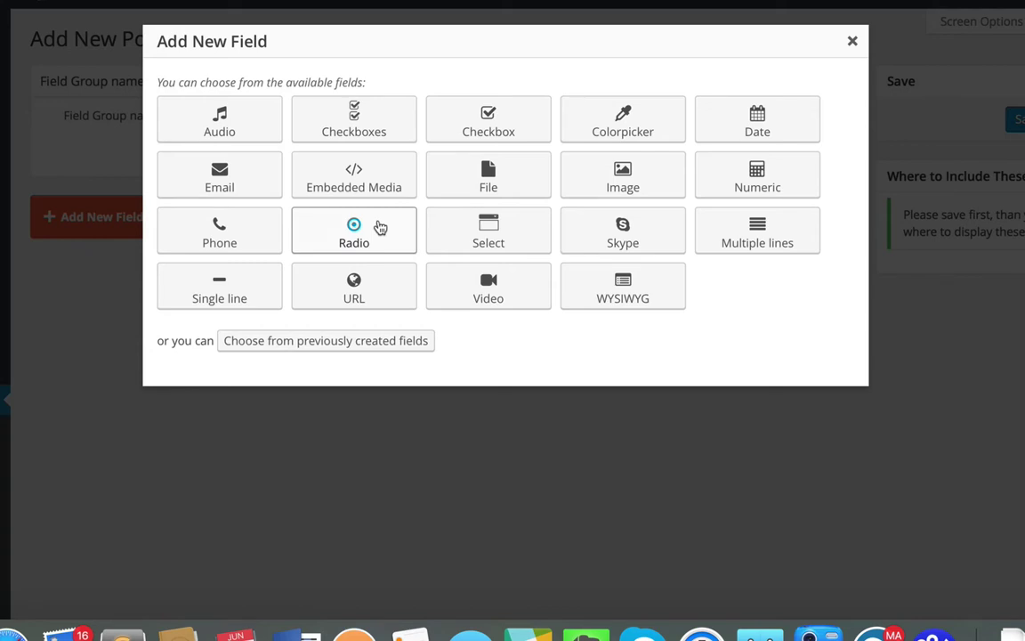
Add a single line field named 'Name of Submitter' to the group
click(225, 286)
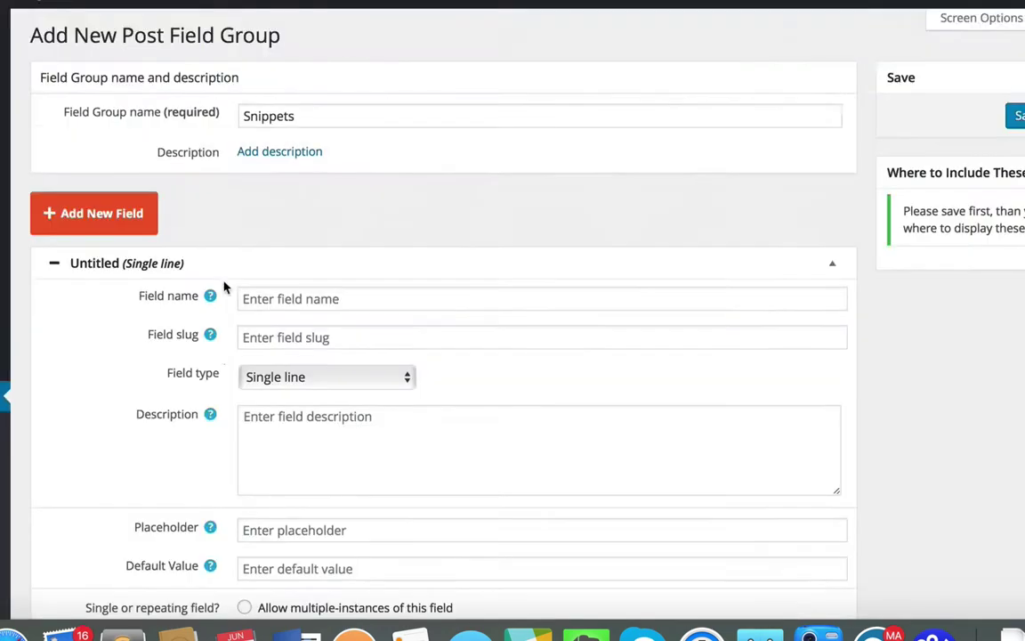
click(296, 77)
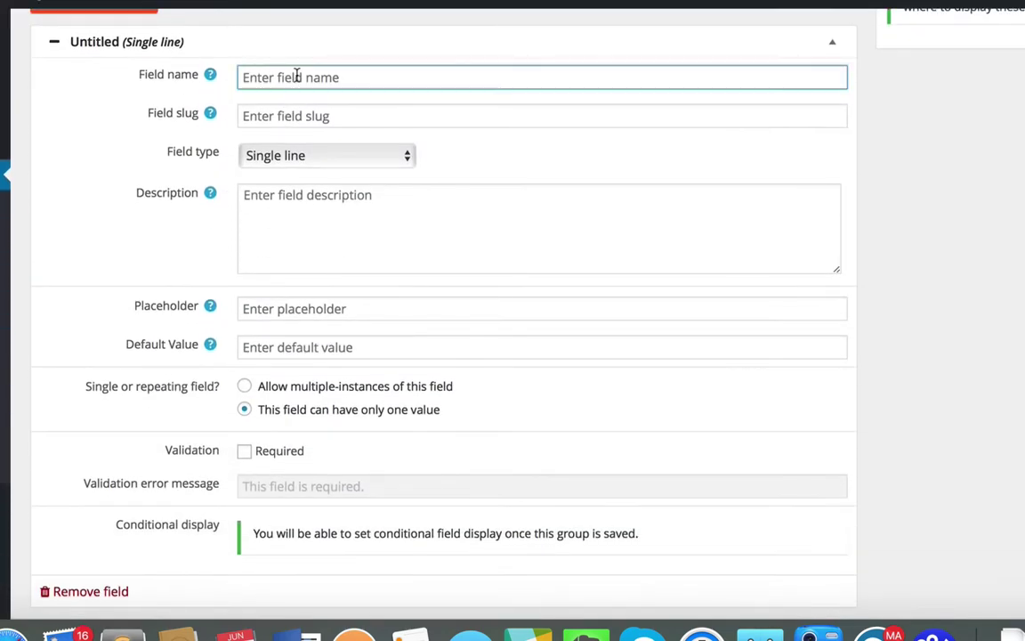
text(Name of Submitte)
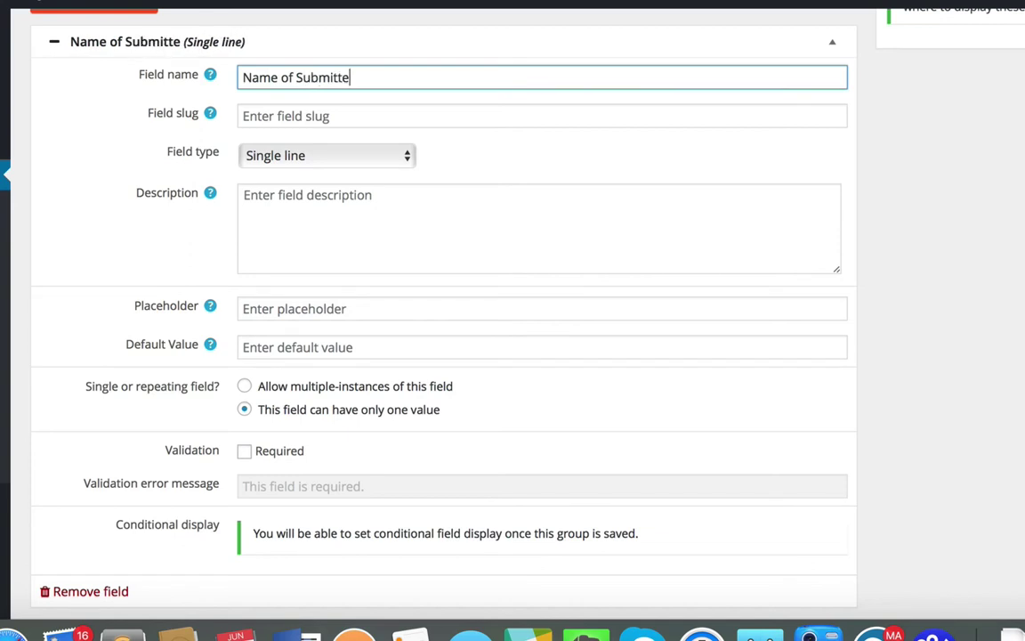
text(r)
key(Tab)
scroll(392, 400, down, 3)
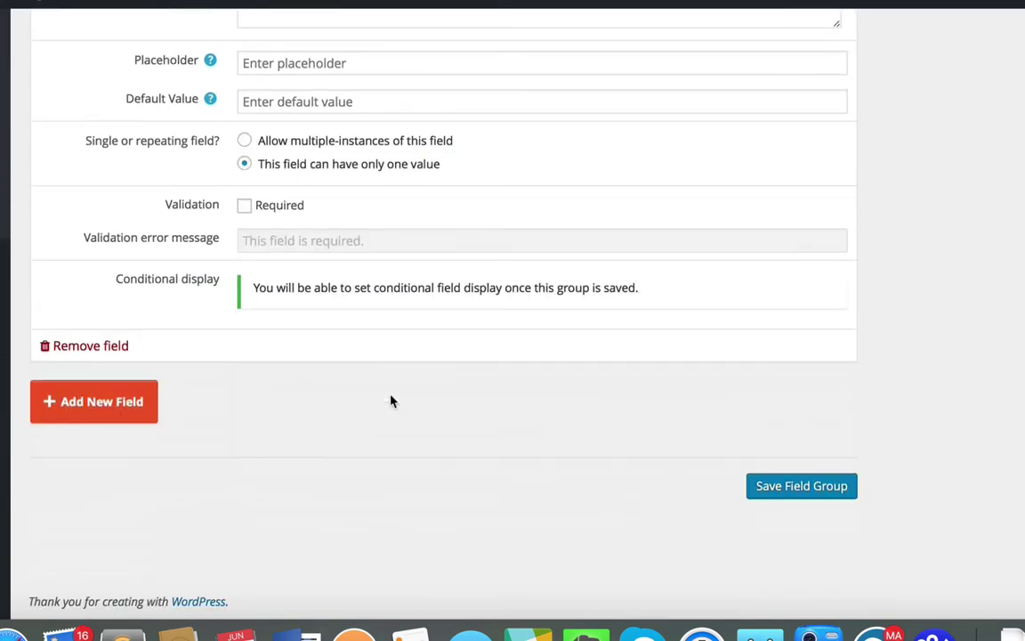
Add an Email field named 'Email of Submitter' below it
click(138, 402)
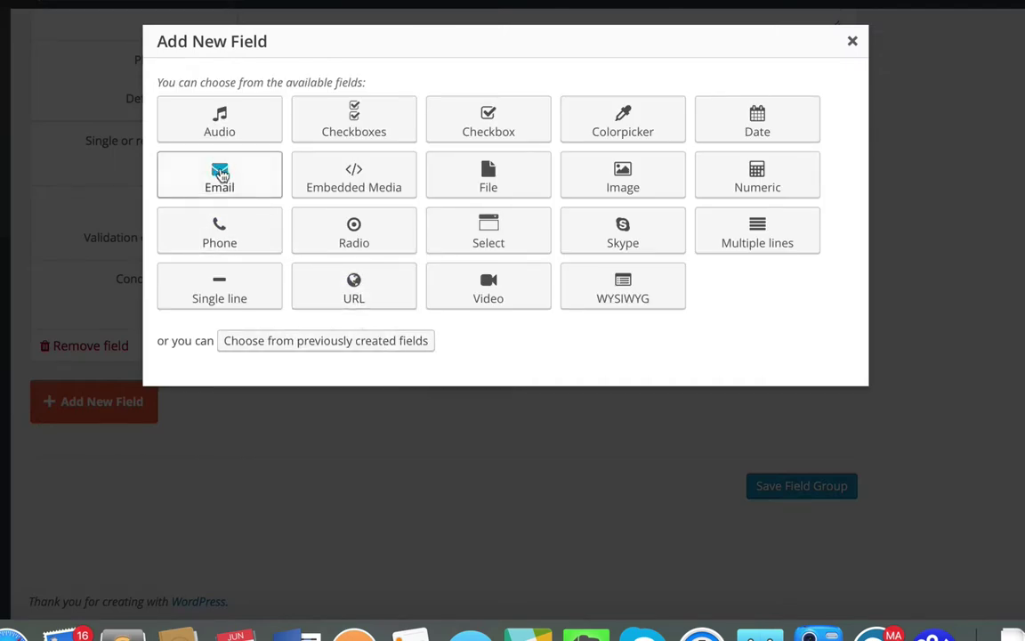
click(221, 174)
click(313, 77)
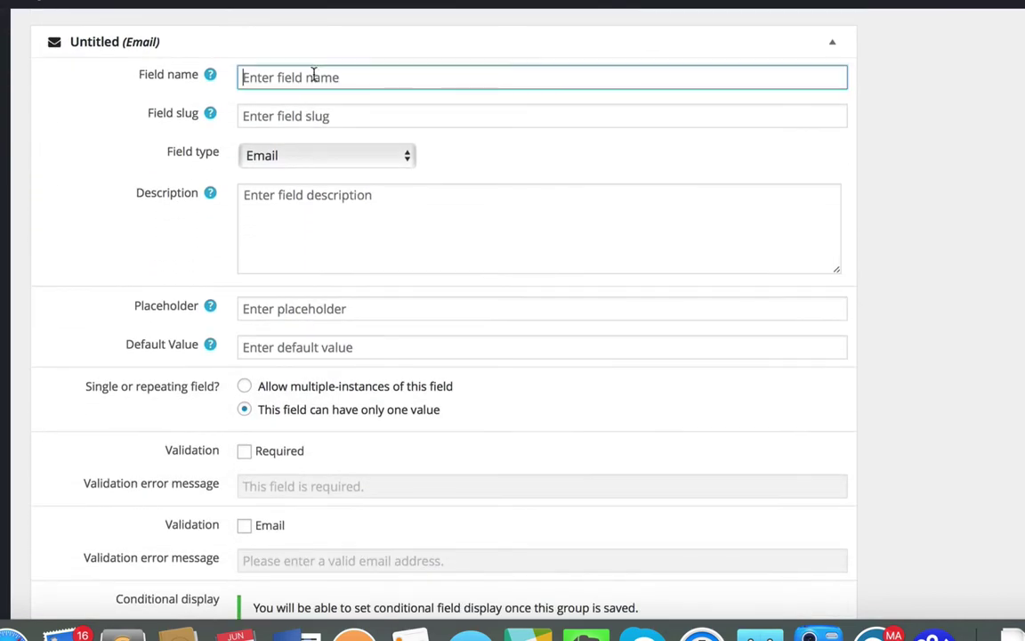
text(Email of Submitter)
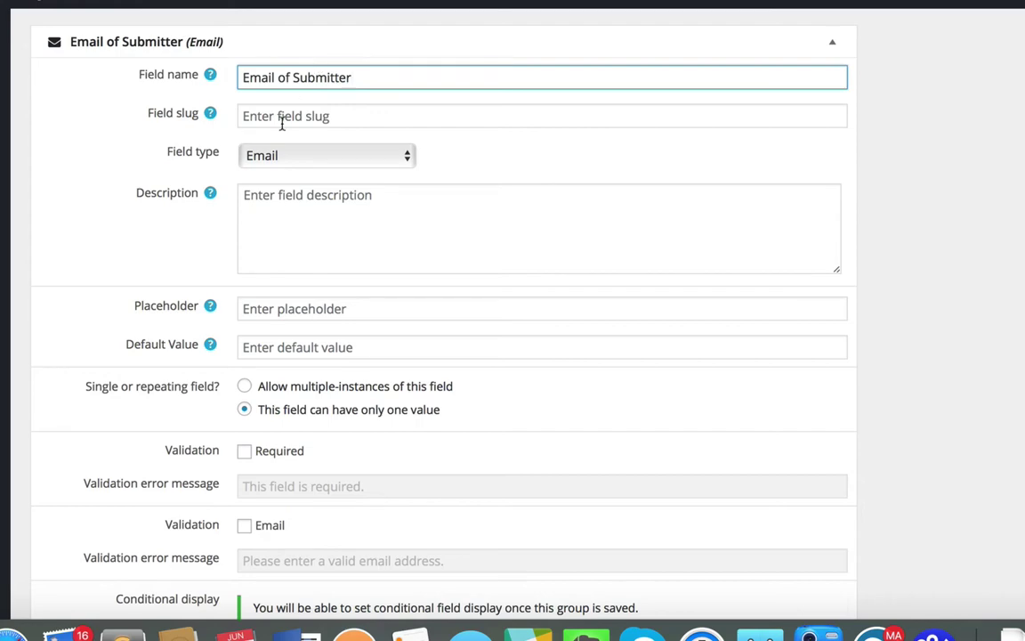
scroll(130, 306, down, 5)
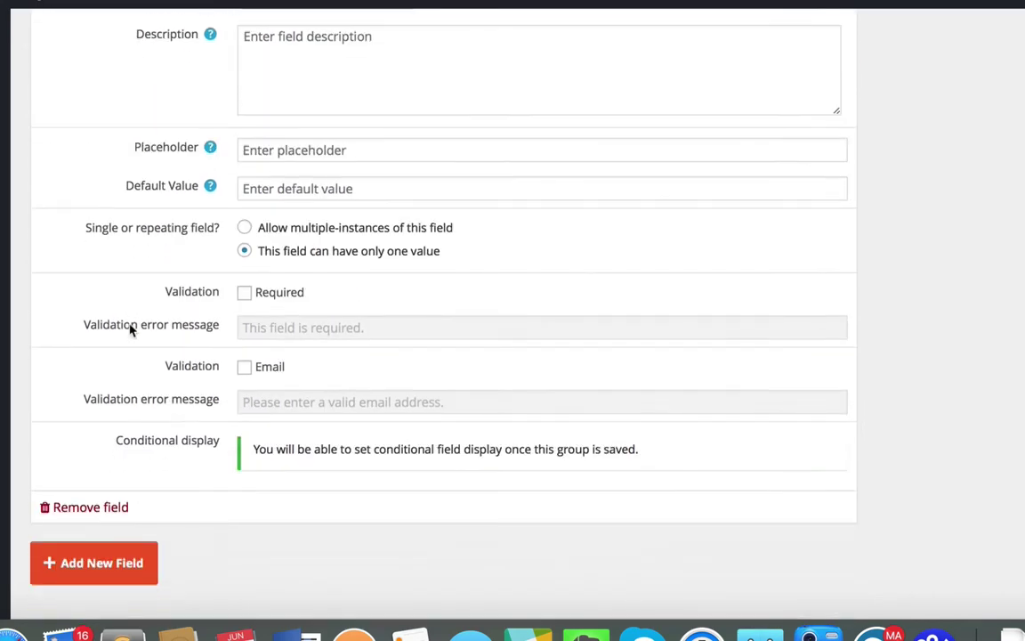
scroll(128, 309, down, 5)
Add a Multiple lines field named 'Snippet' with its slug auto-filled as snippet
click(99, 402)
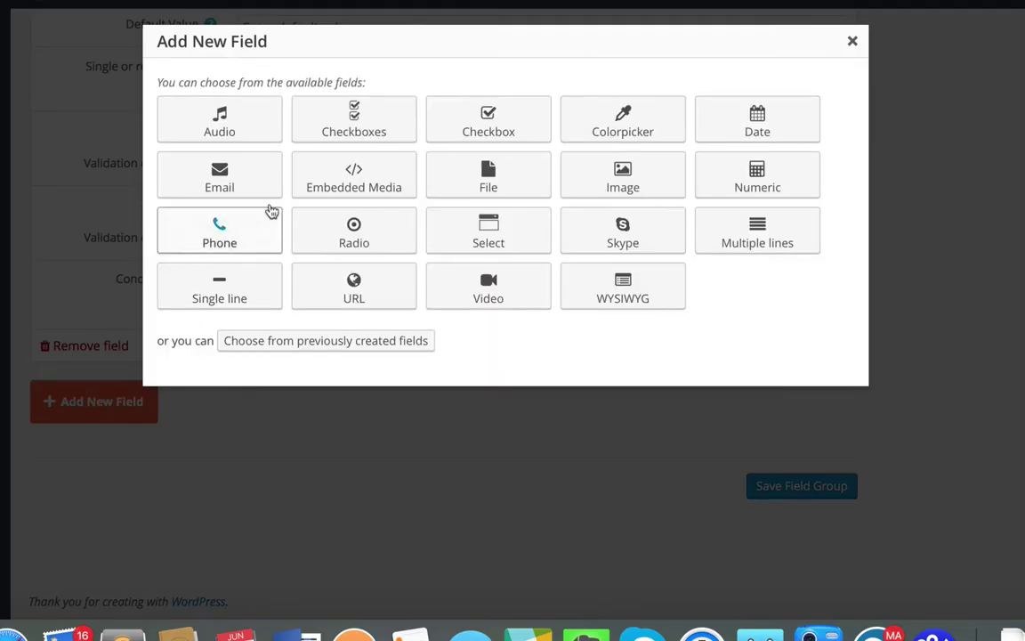
click(760, 228)
click(297, 77)
text(Snippet)
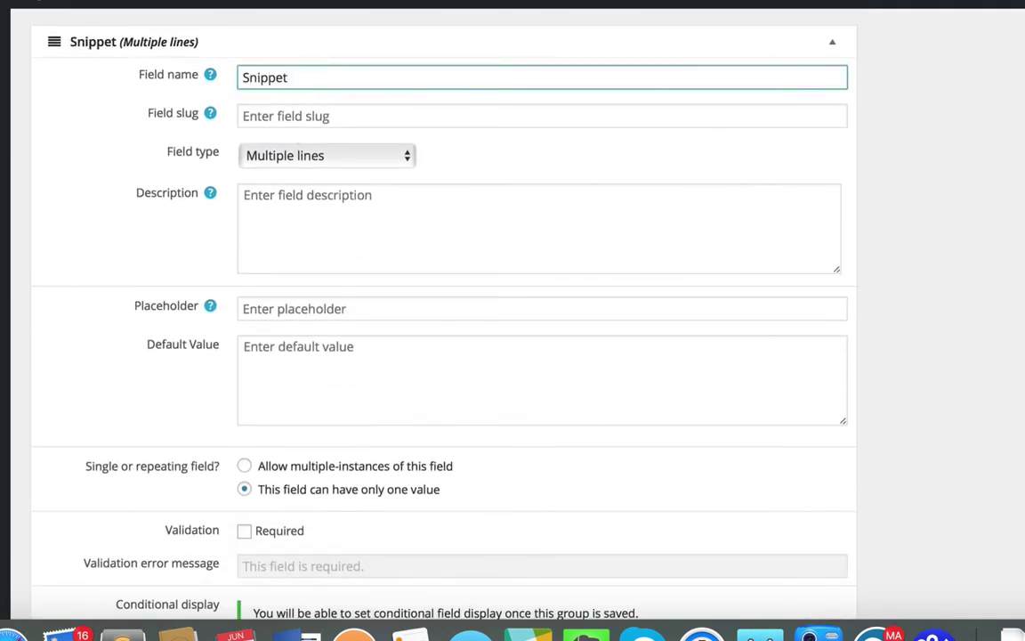
key(Tab)
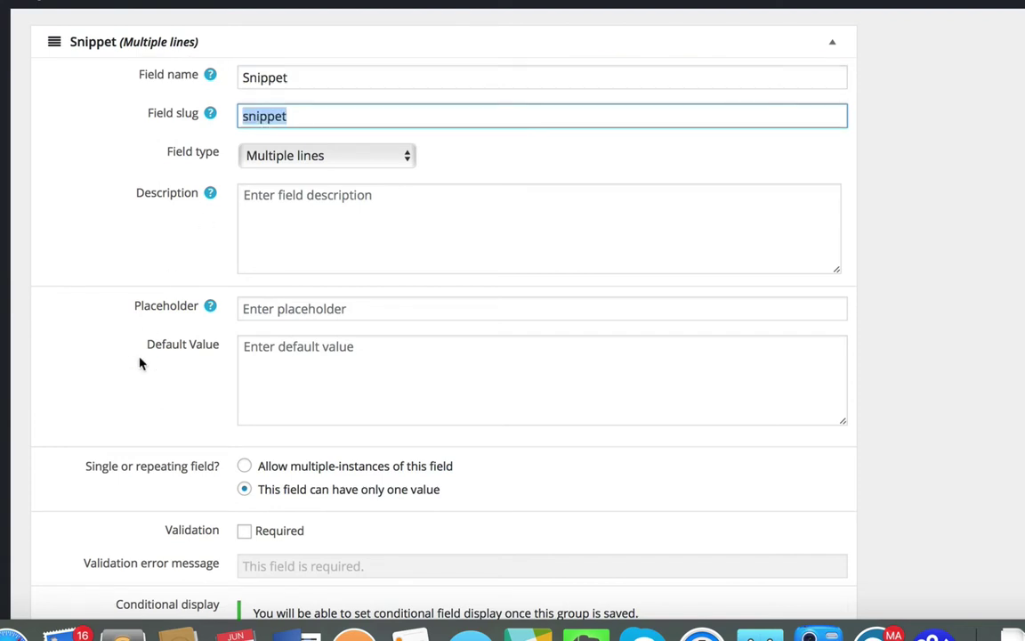
scroll(165, 412, down, 3)
scroll(165, 413, down, 2)
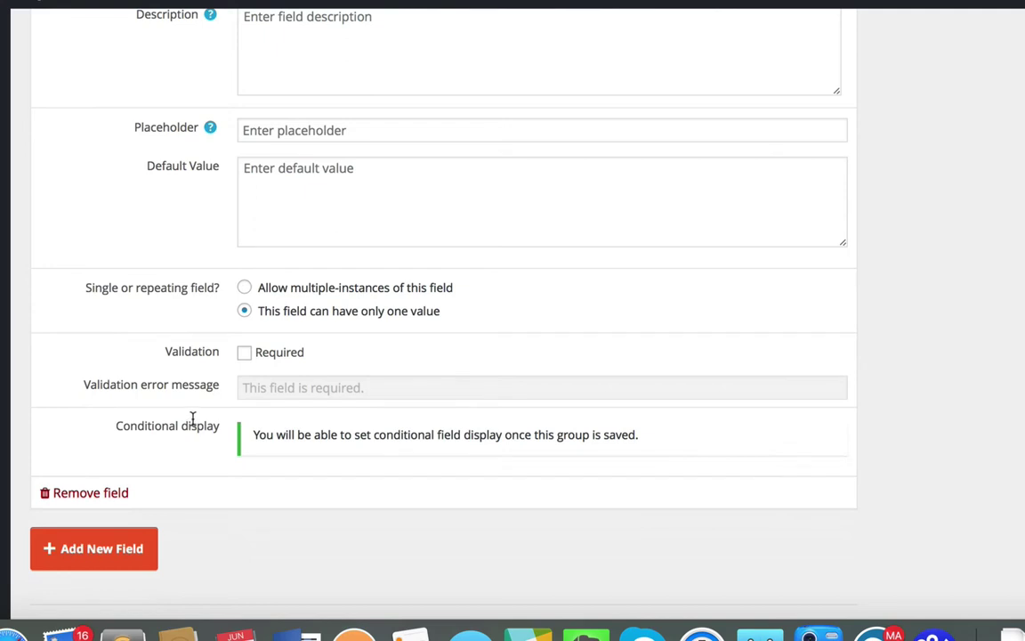
scroll(192, 419, up, 1)
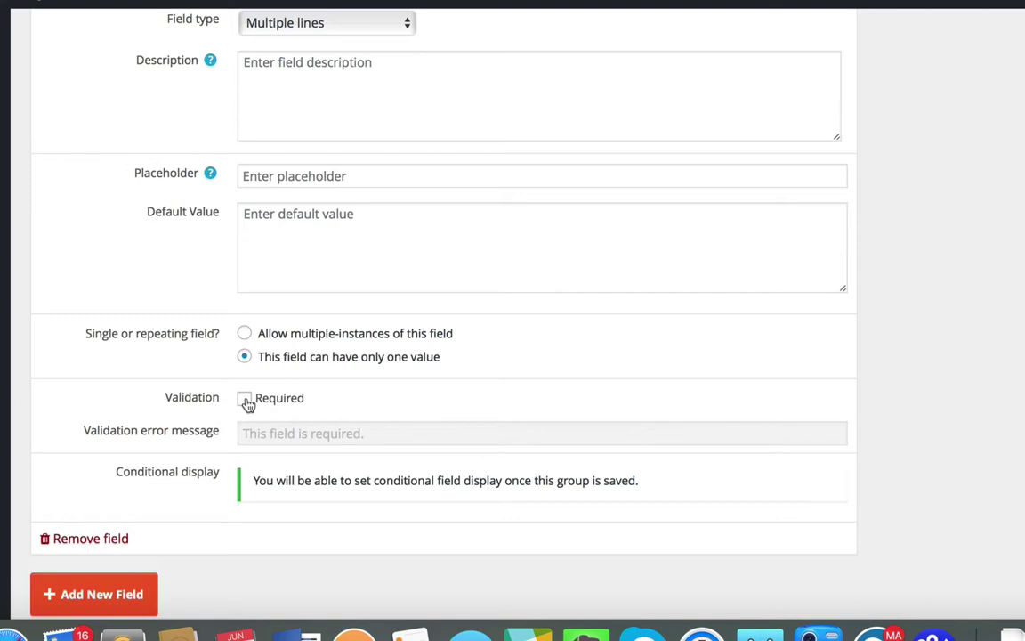
scroll(248, 404, up, 2)
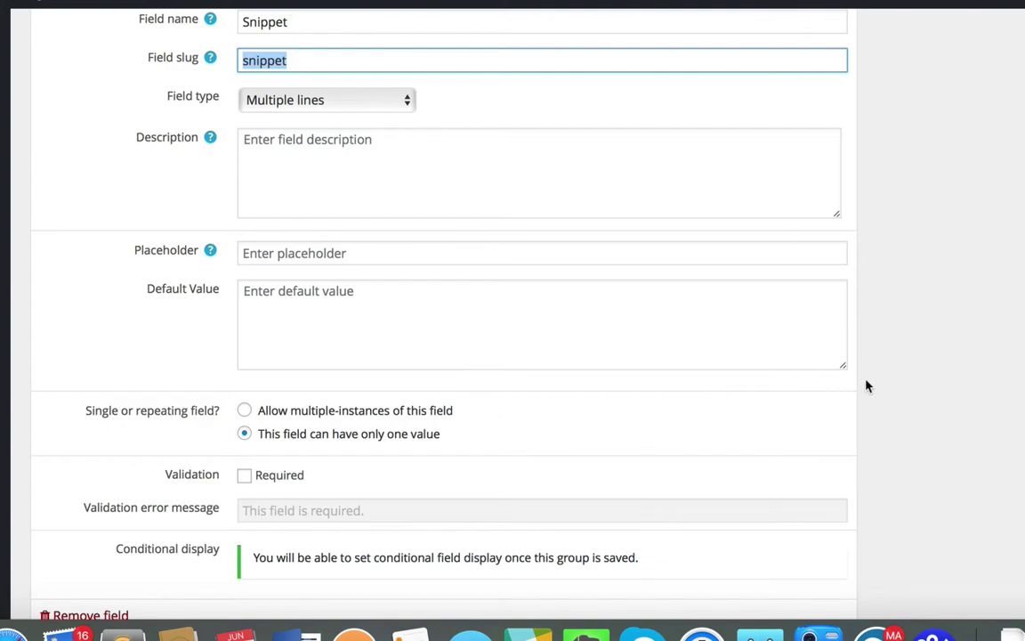
scroll(868, 386, up, 2)
scroll(868, 386, up, 1)
scroll(868, 387, up, 8)
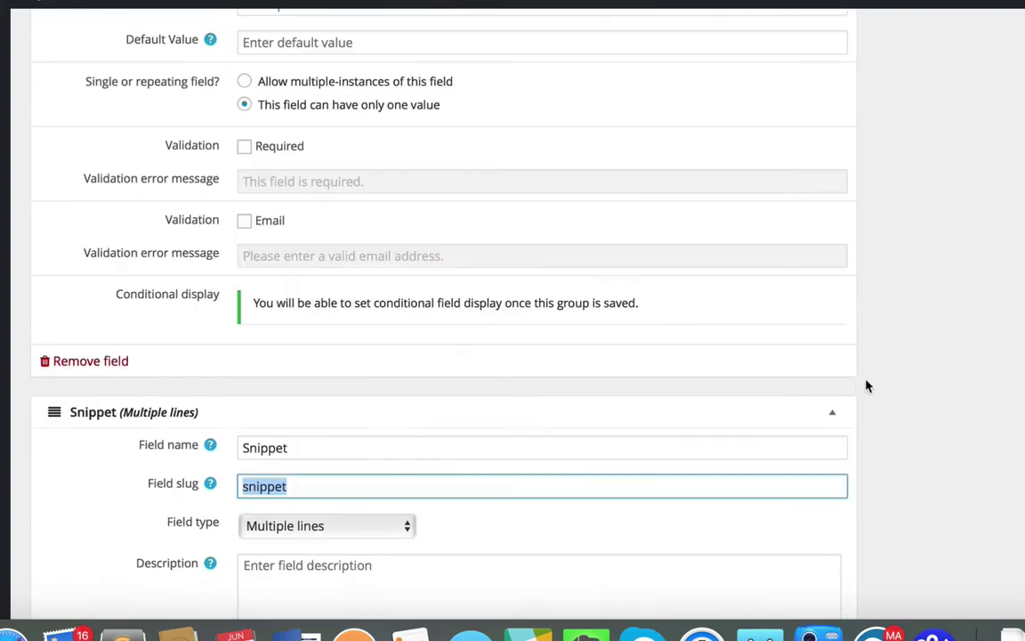
scroll(868, 386, up, 20)
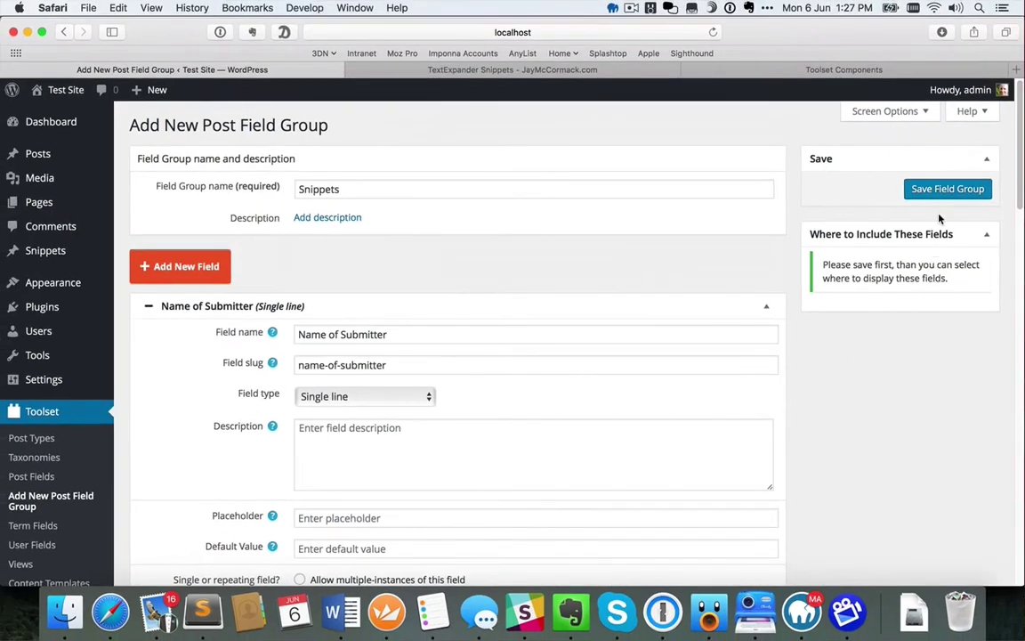
Fix the duplicate slug by renaming it to 'snippets', then save the Snippets field group
click(946, 189)
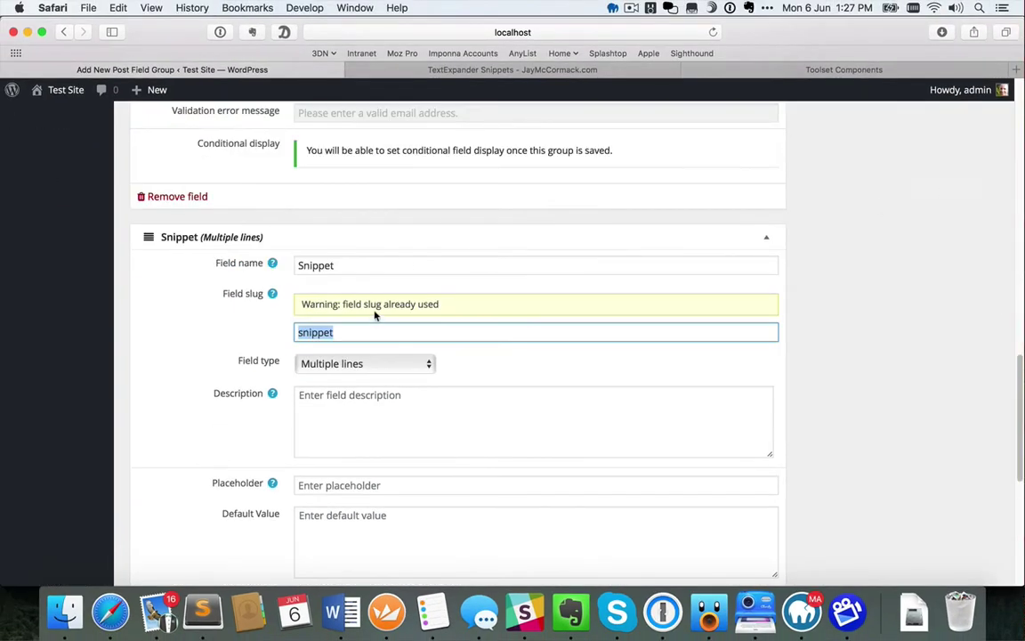
click(373, 332)
text(s)
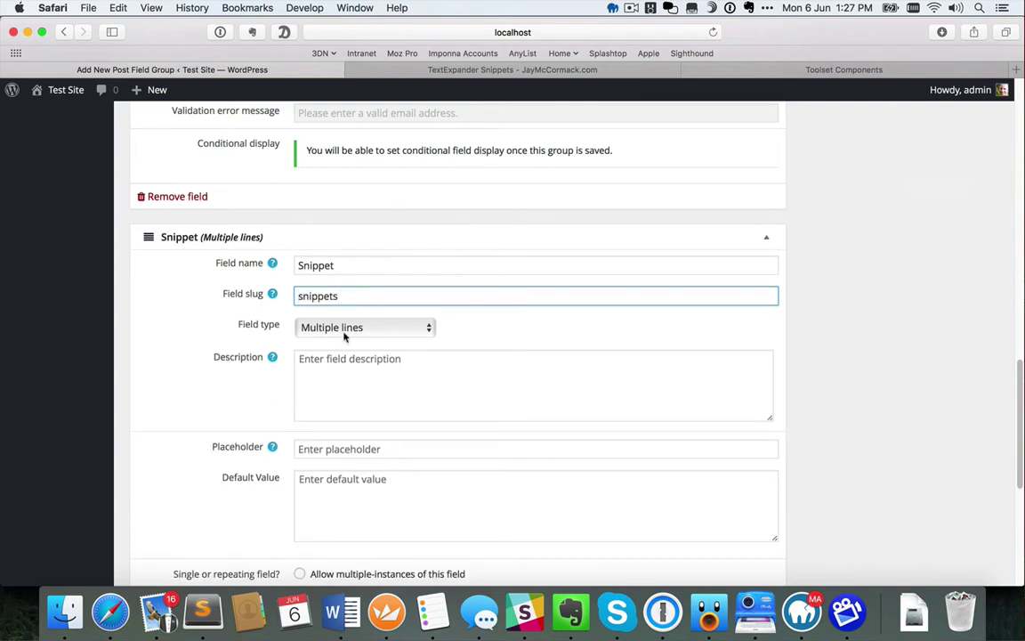
scroll(693, 442, down, 5)
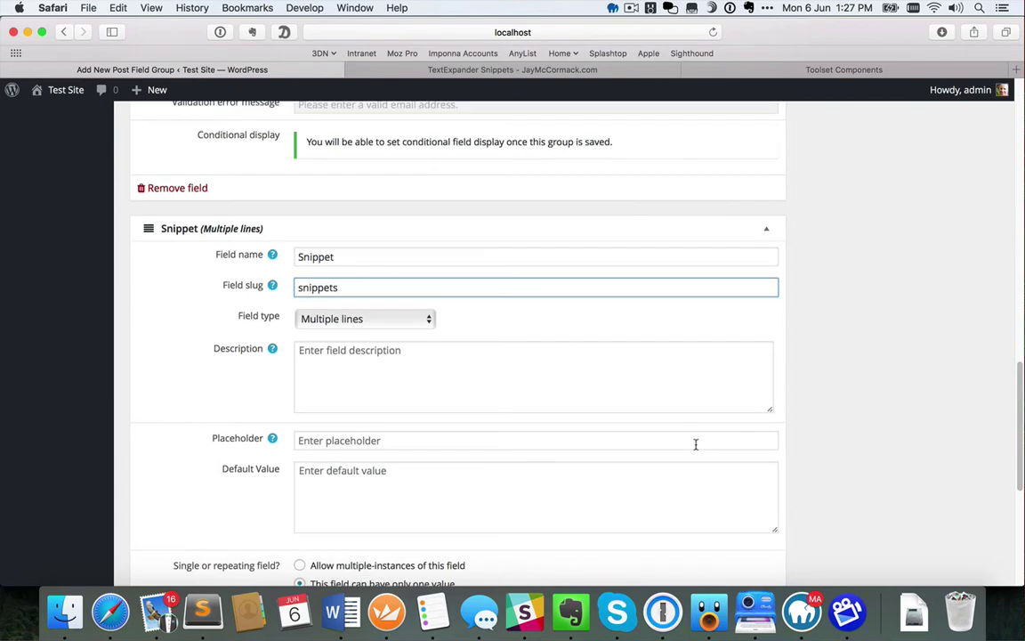
scroll(698, 446, up, 7)
scroll(698, 446, up, 12)
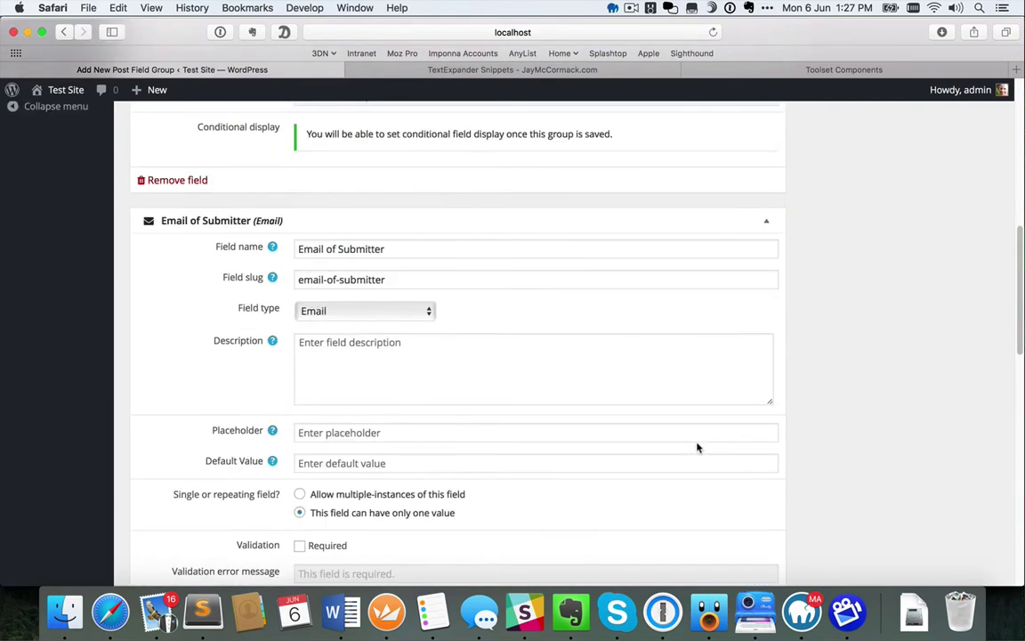
click(948, 188)
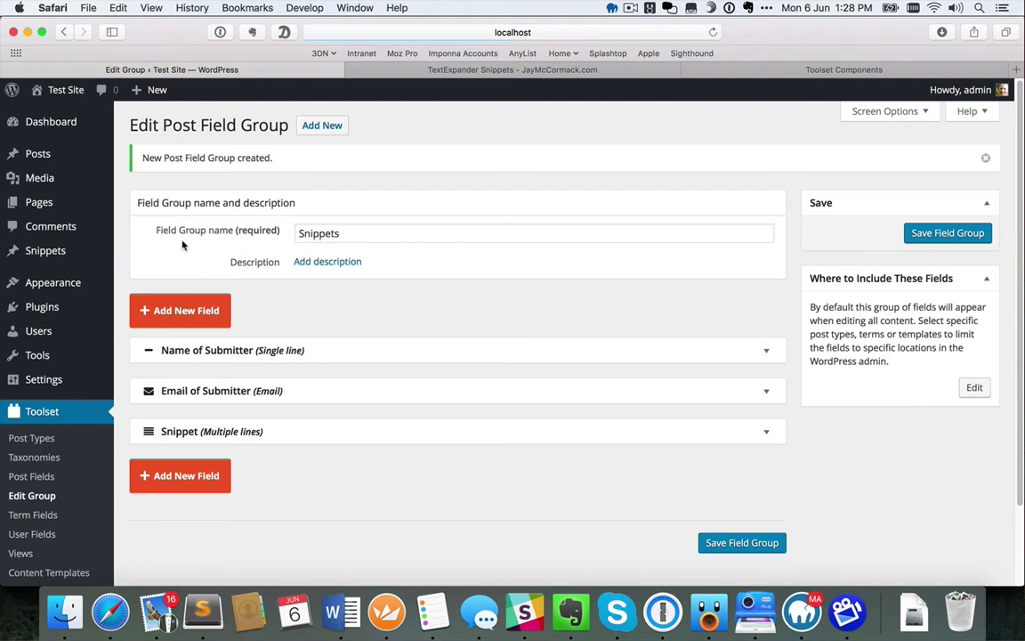
Open Posts > Add New and find the Snippets box with its three submitter fields
mouse_move(47, 255)
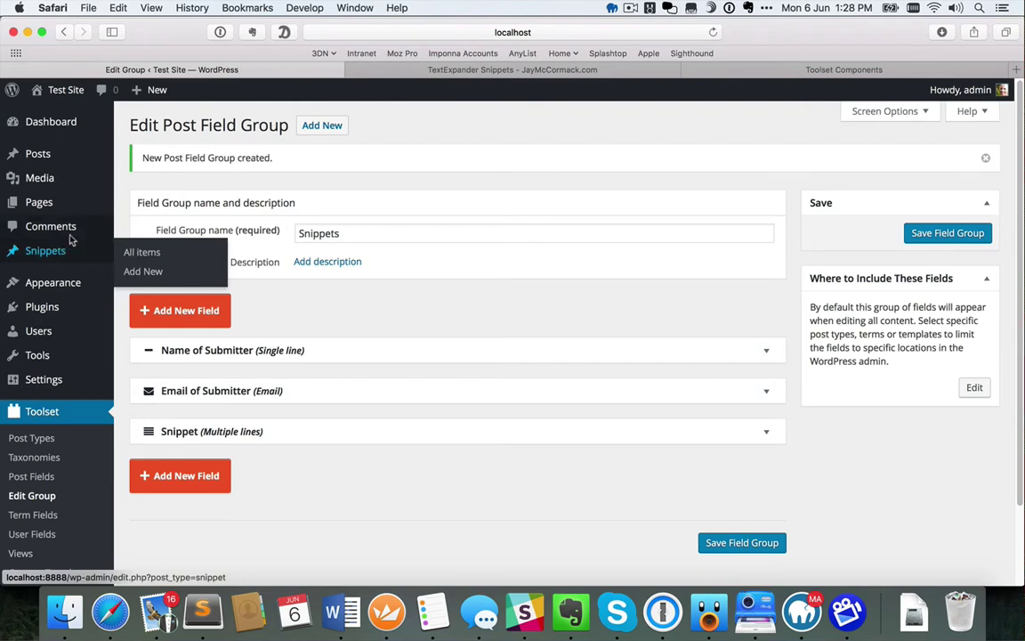
mouse_move(54, 160)
click(136, 173)
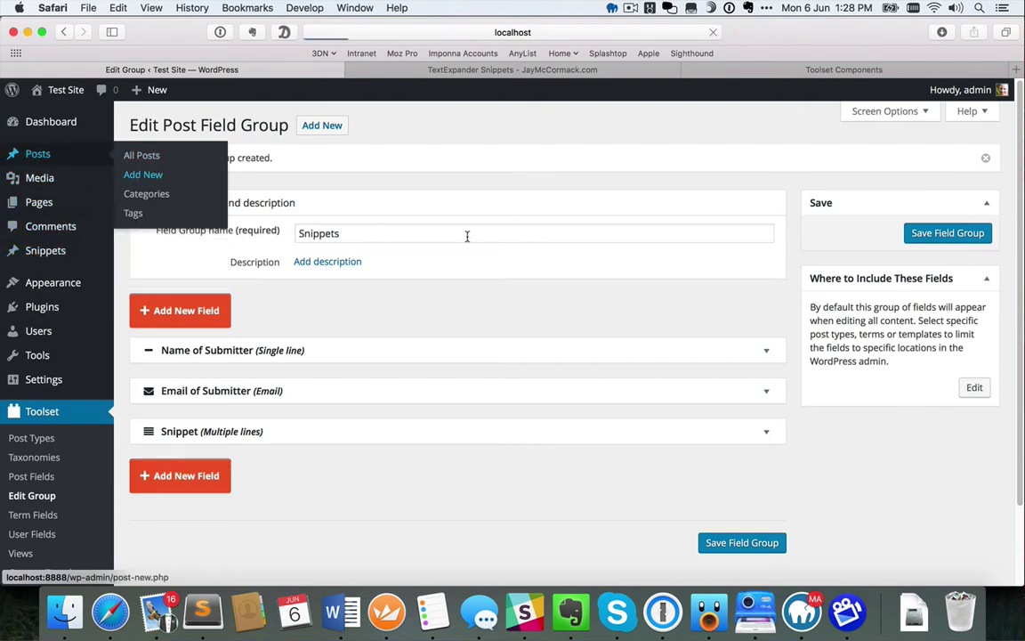
scroll(447, 481, down, 5)
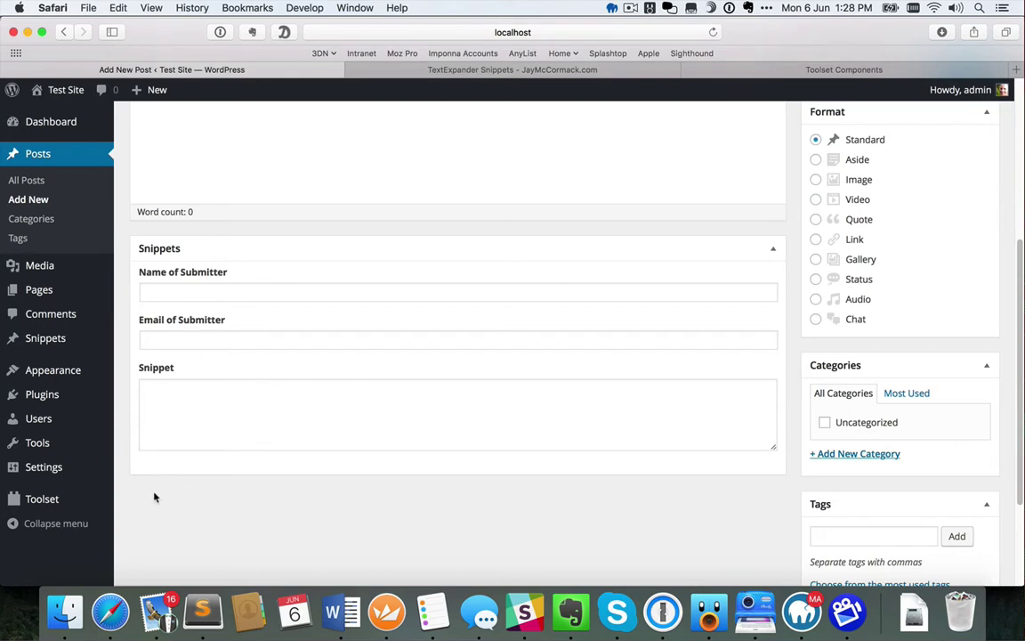
mouse_move(54, 501)
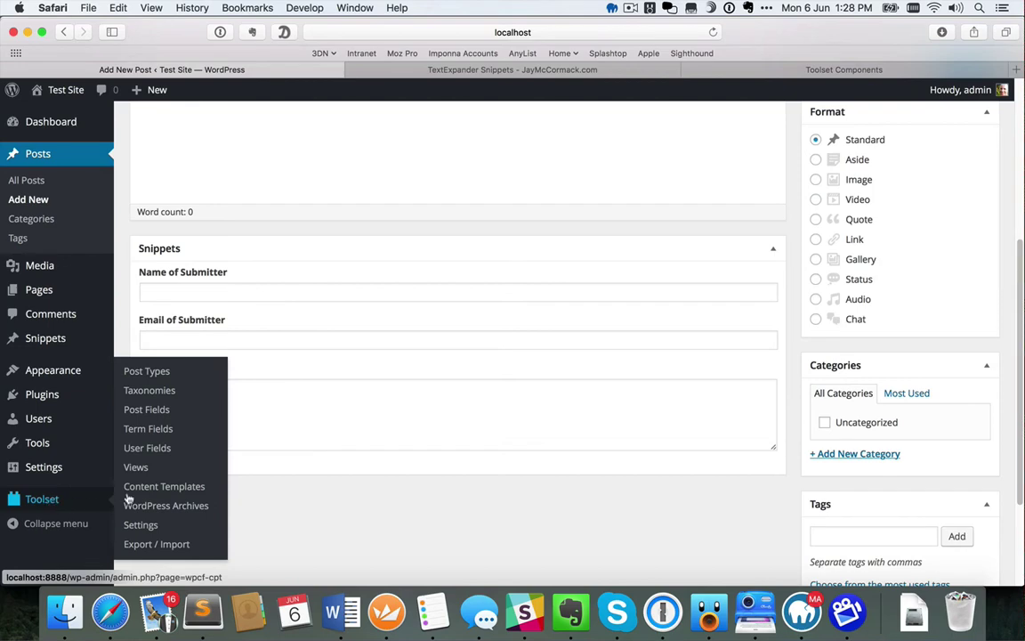
Restrict the Snippets field group to the Snippets post type and save it
click(153, 414)
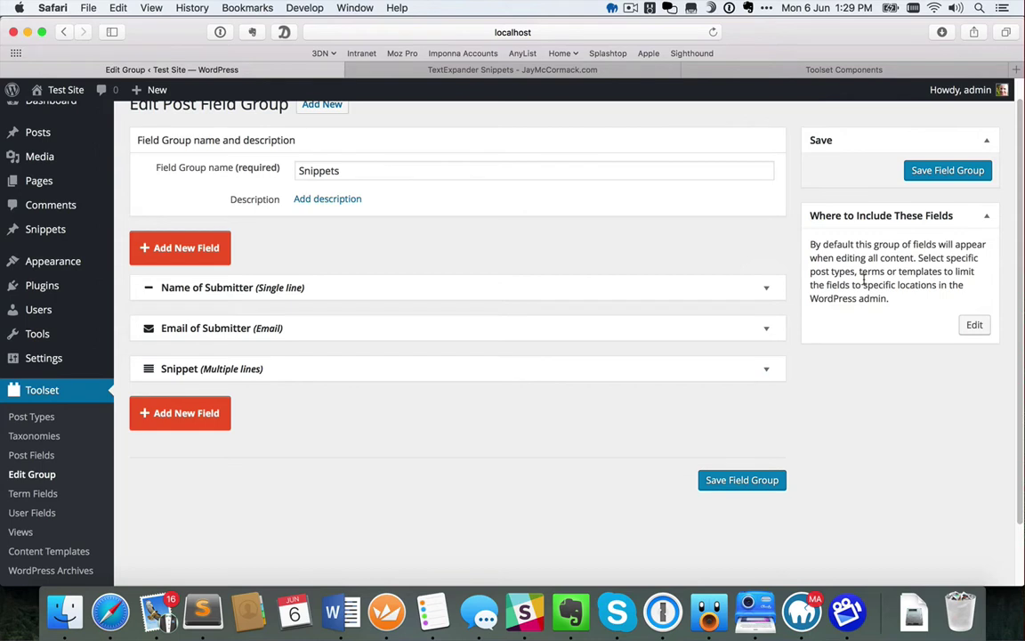
click(975, 325)
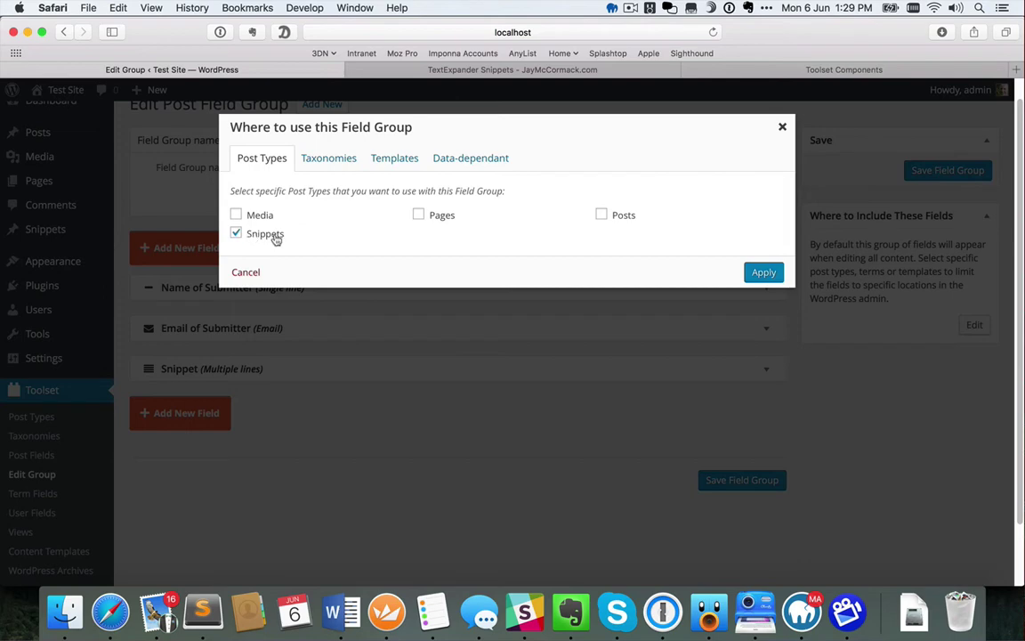
click(765, 273)
click(977, 170)
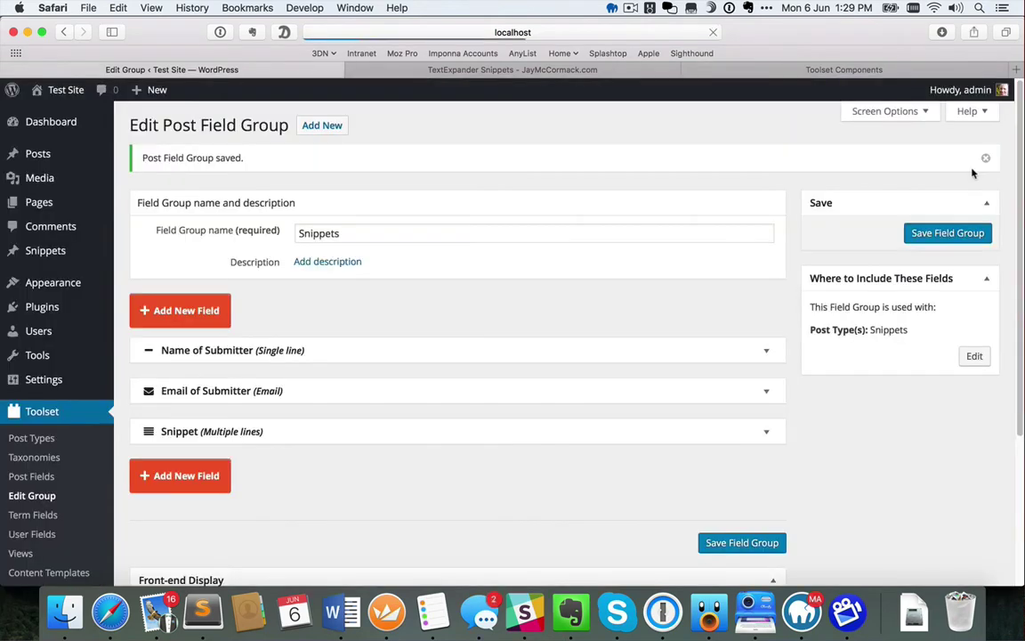
Open a new ordinary post to confirm the Snippets fields no longer appear
mouse_move(48, 158)
click(144, 175)
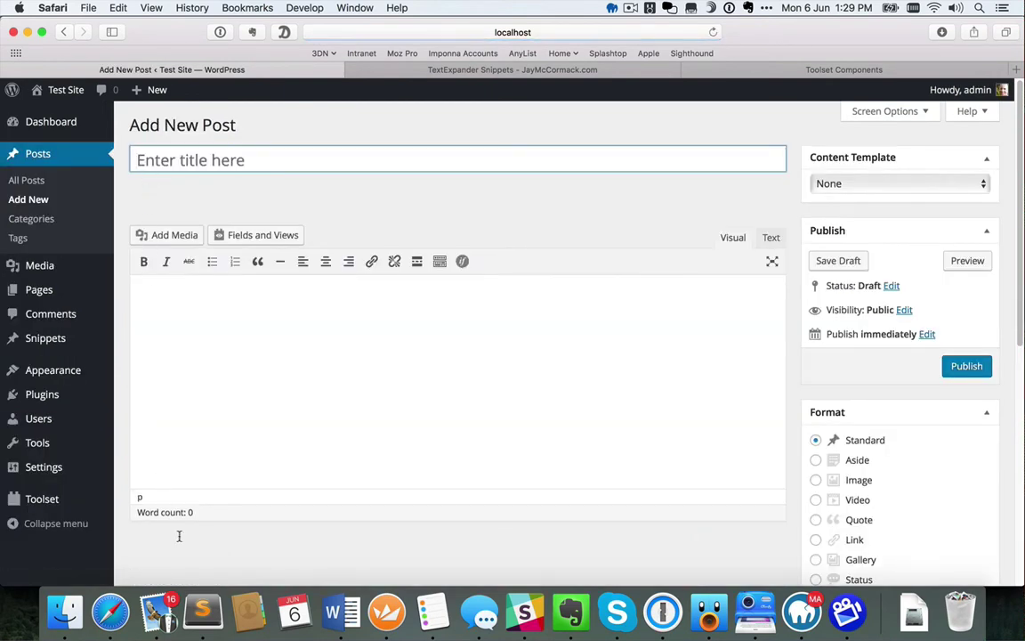
scroll(267, 547, down, 3)
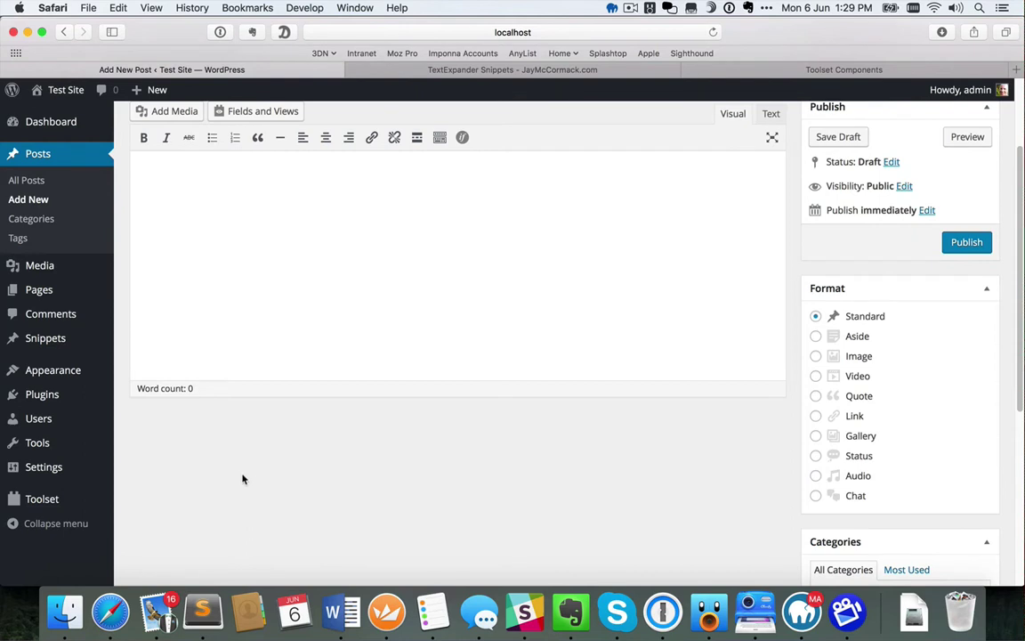
Start a new Snippet and scroll down to its Snippets fields box
click(152, 361)
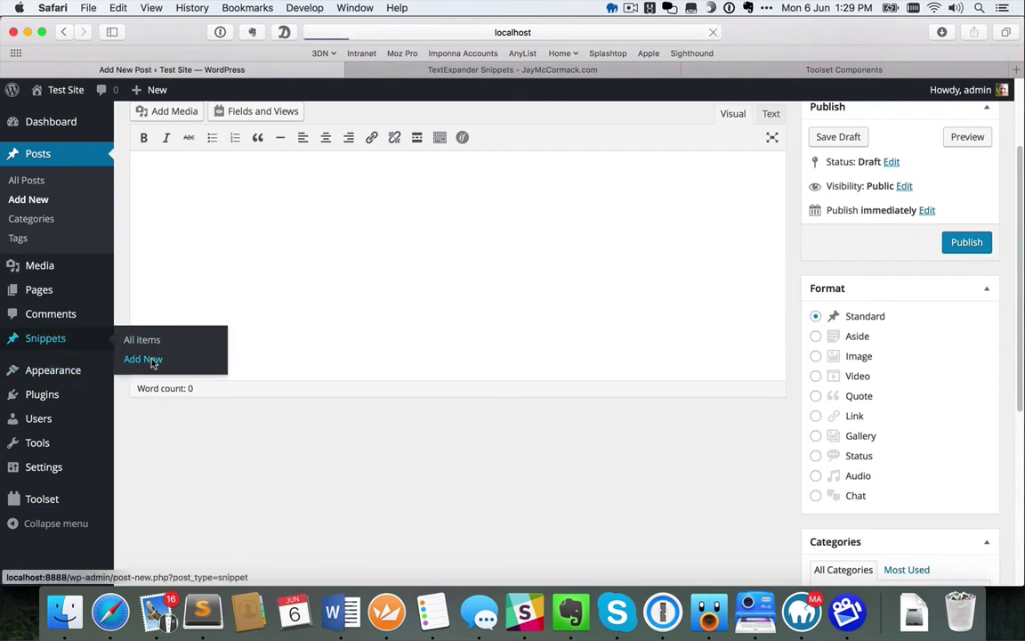
scroll(138, 420, down, 2)
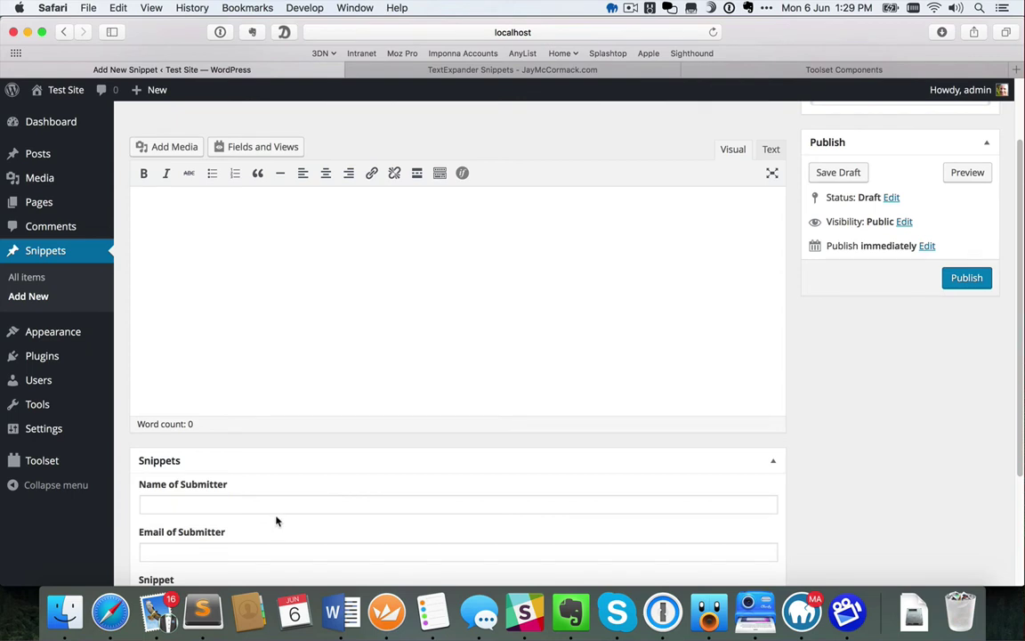
scroll(275, 521, down, 3)
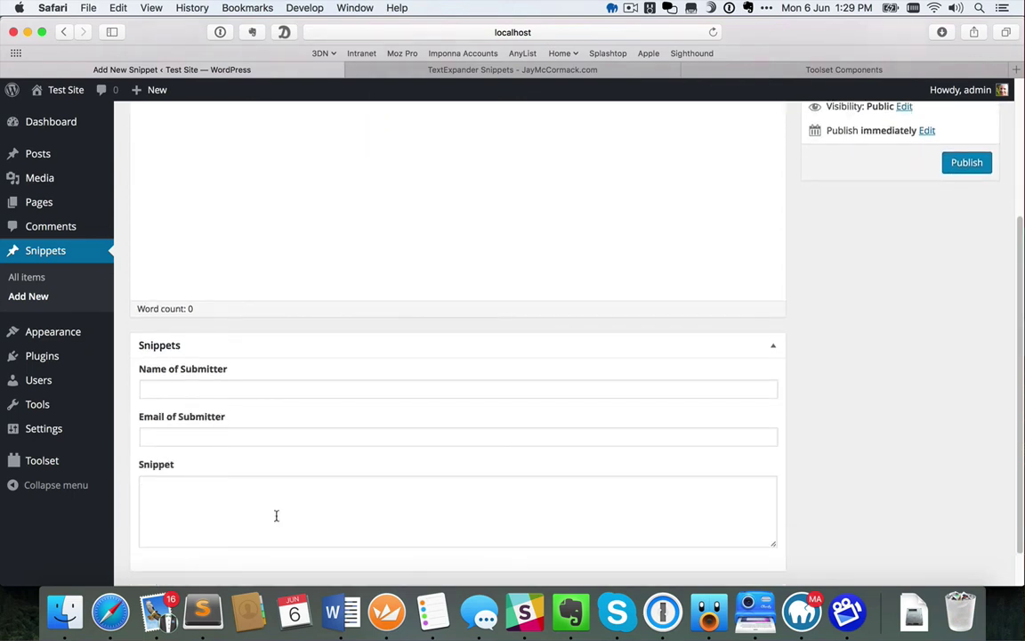
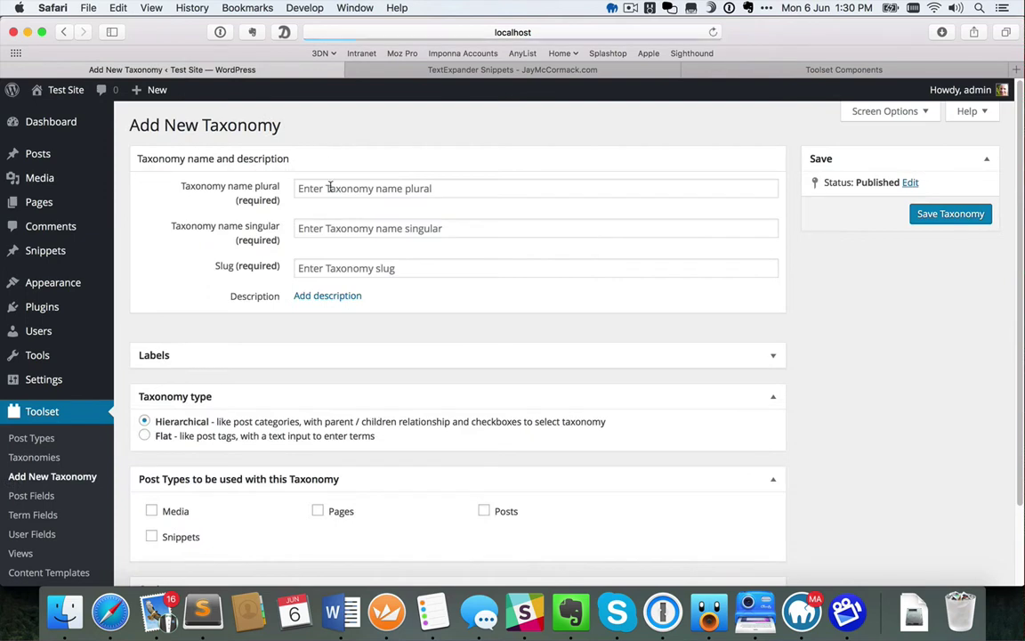
Name the new taxonomy Groups, singular Group, with the slug group
click(332, 189)
text(Group)
key(Tab)
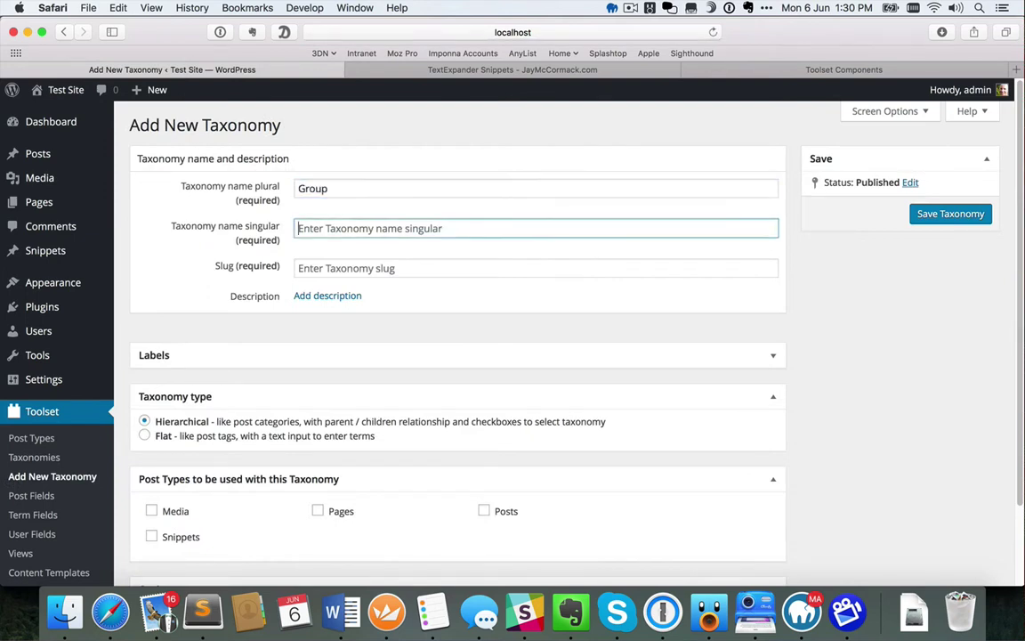
click(350, 189)
text(s)
click(341, 228)
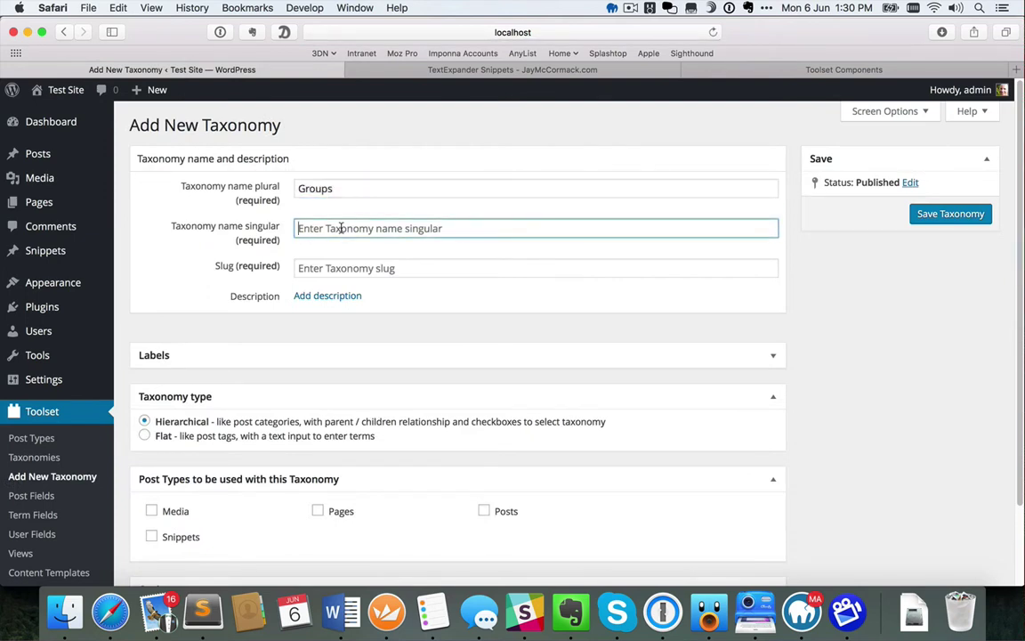
text(Group)
key(Tab)
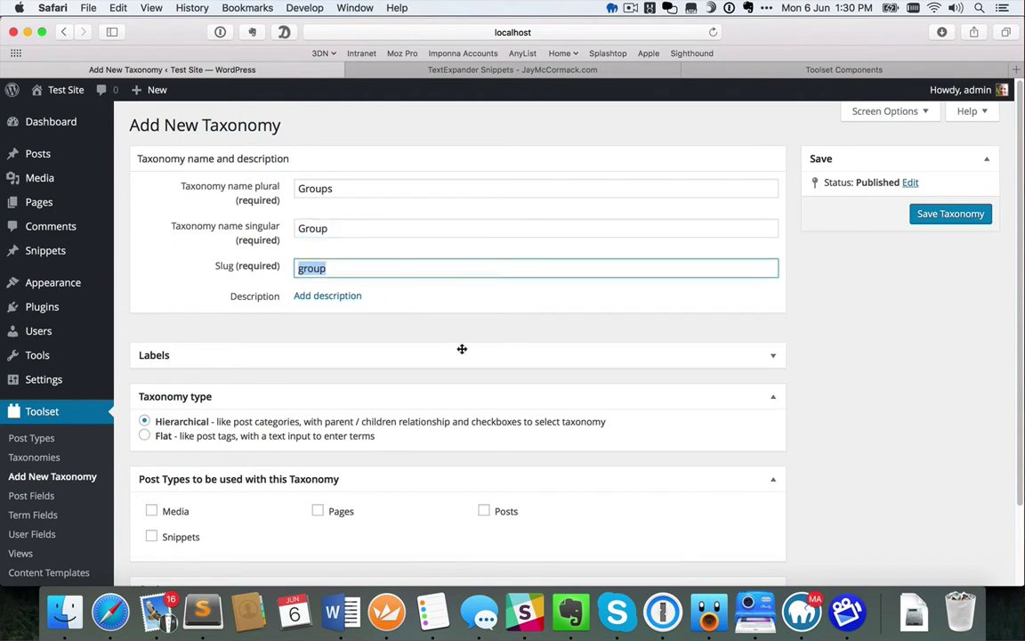
Make the Groups taxonomy flat like tags and save it
scroll(422, 337, down, 2)
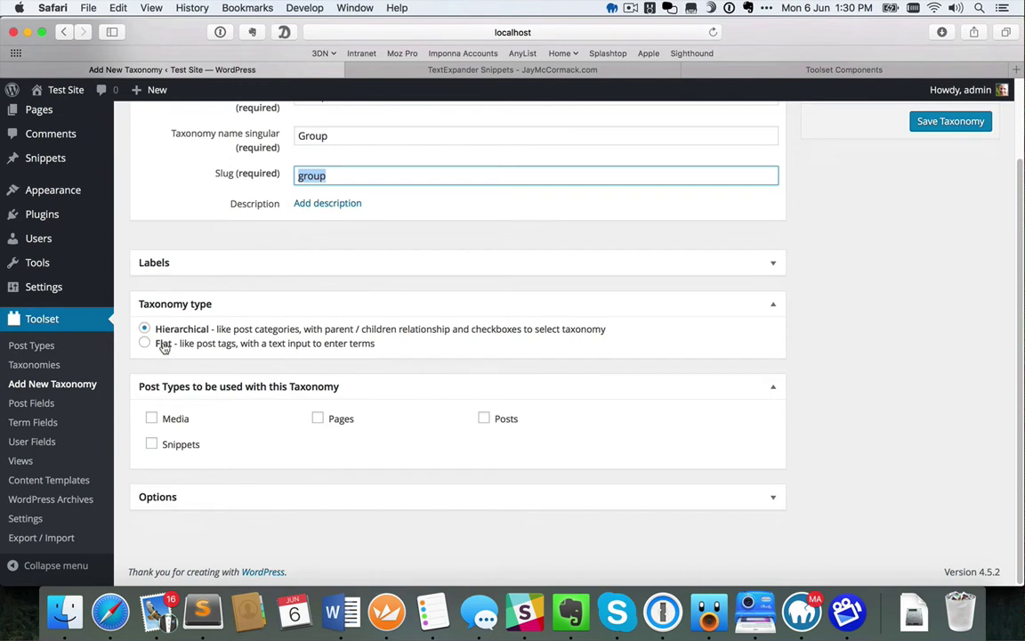
click(146, 345)
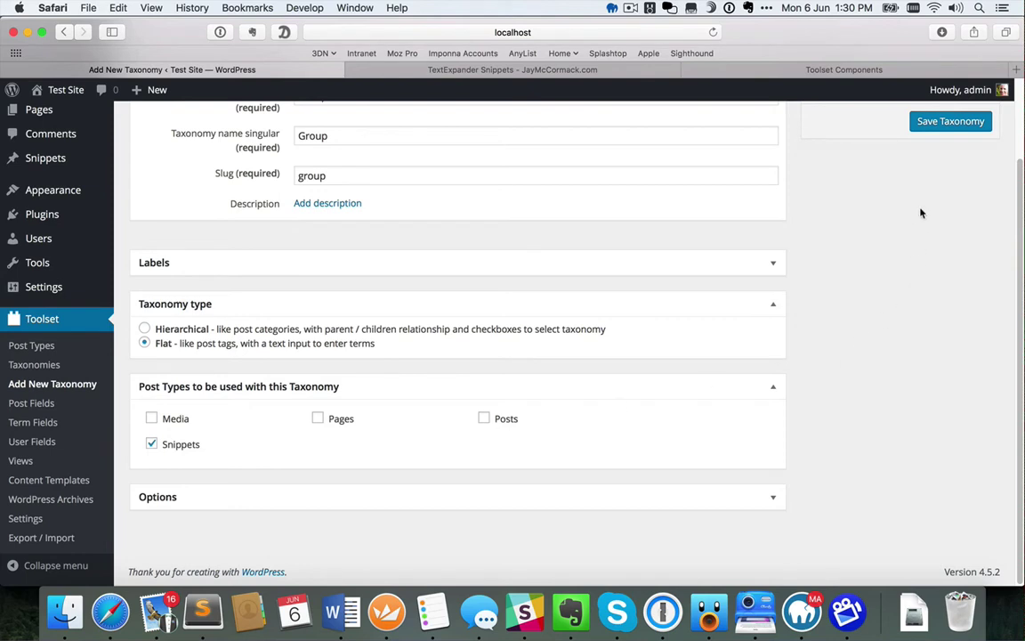
click(933, 130)
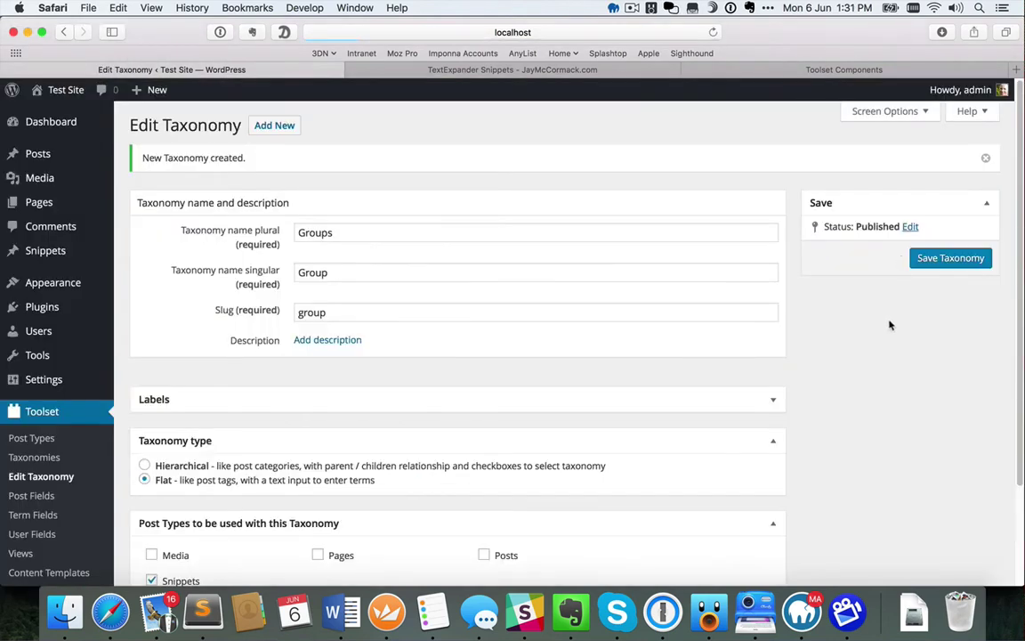
mouse_move(44, 250)
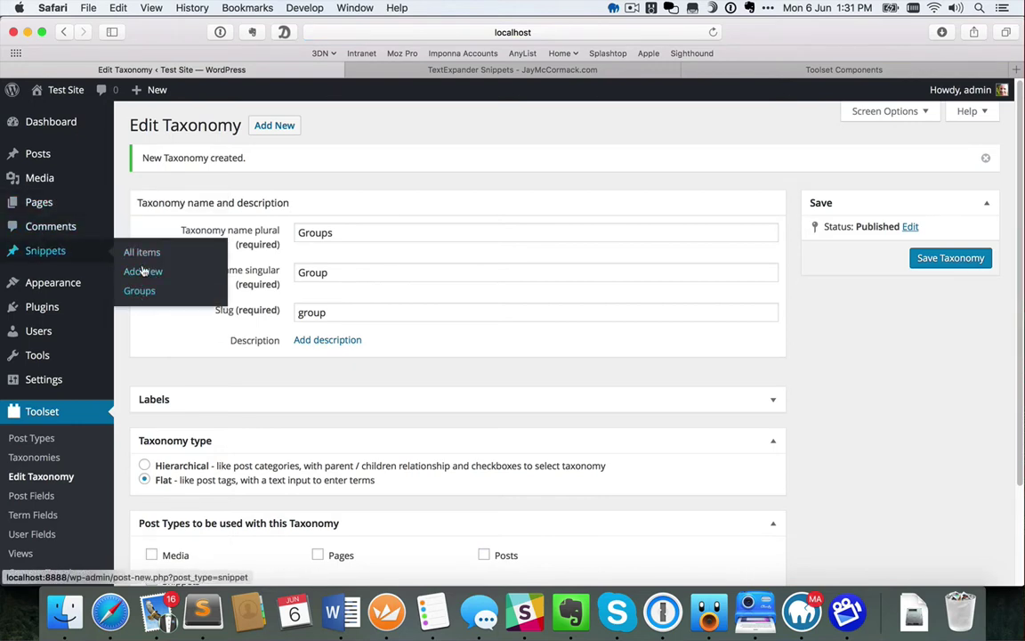
Start a new snippet titled 'signoff' described as adding a signoff to the bottom of an email
click(142, 271)
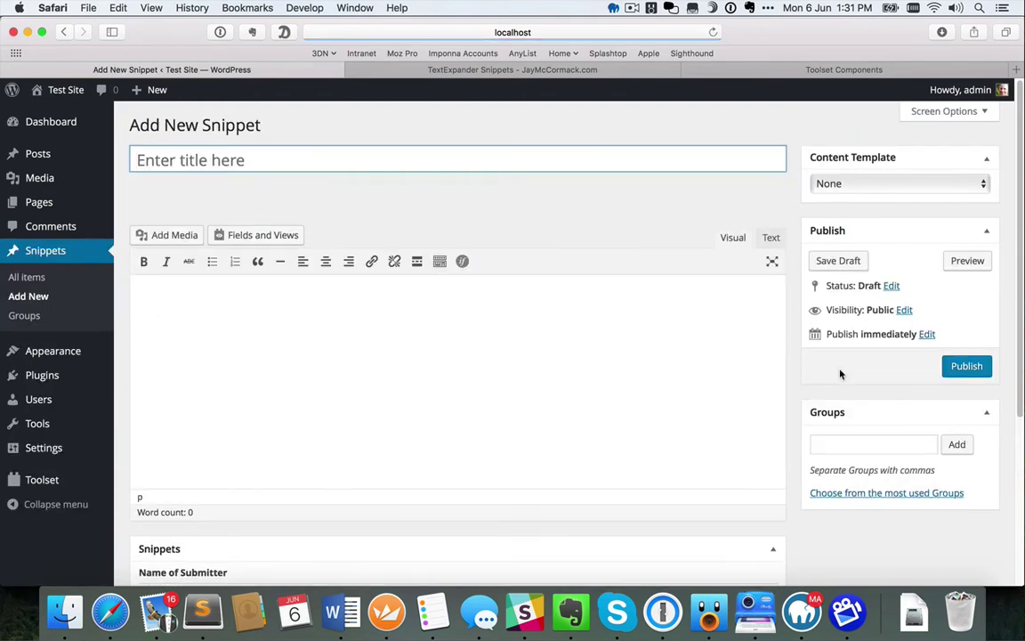
click(839, 443)
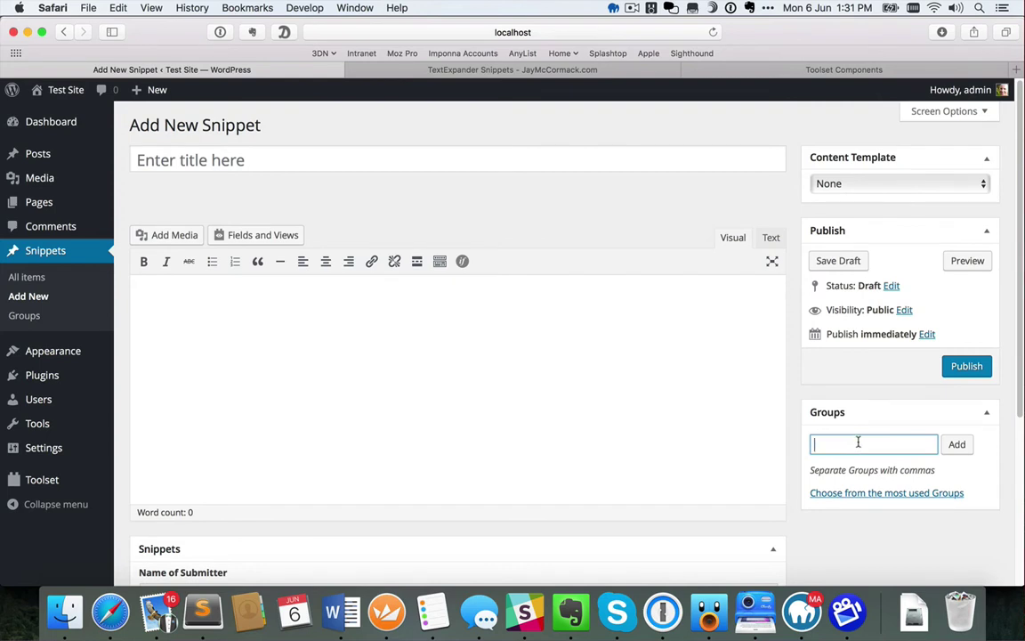
click(493, 161)
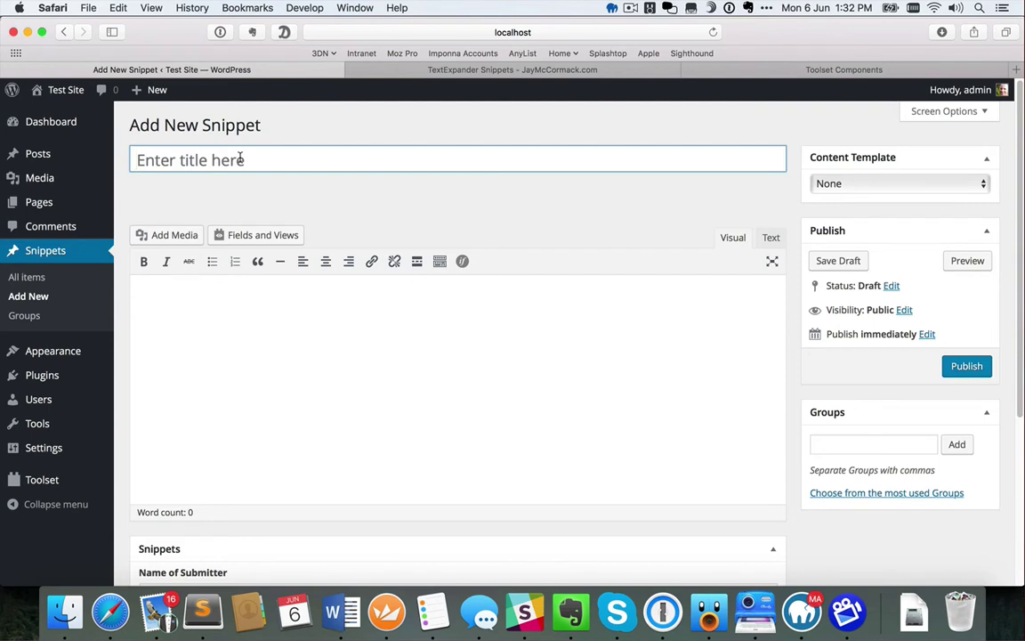
text(signoff)
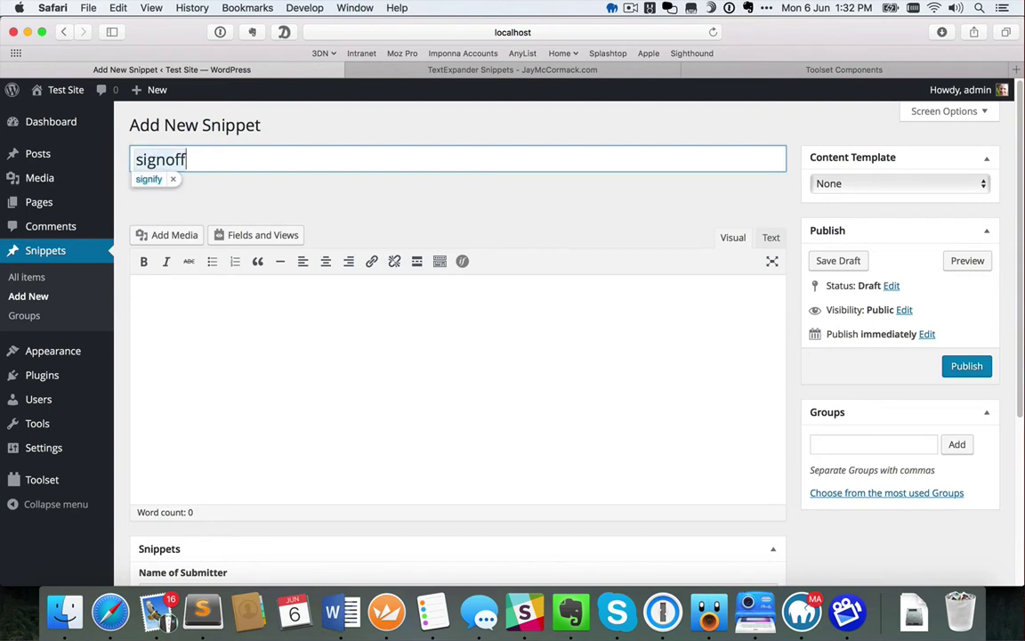
click(159, 299)
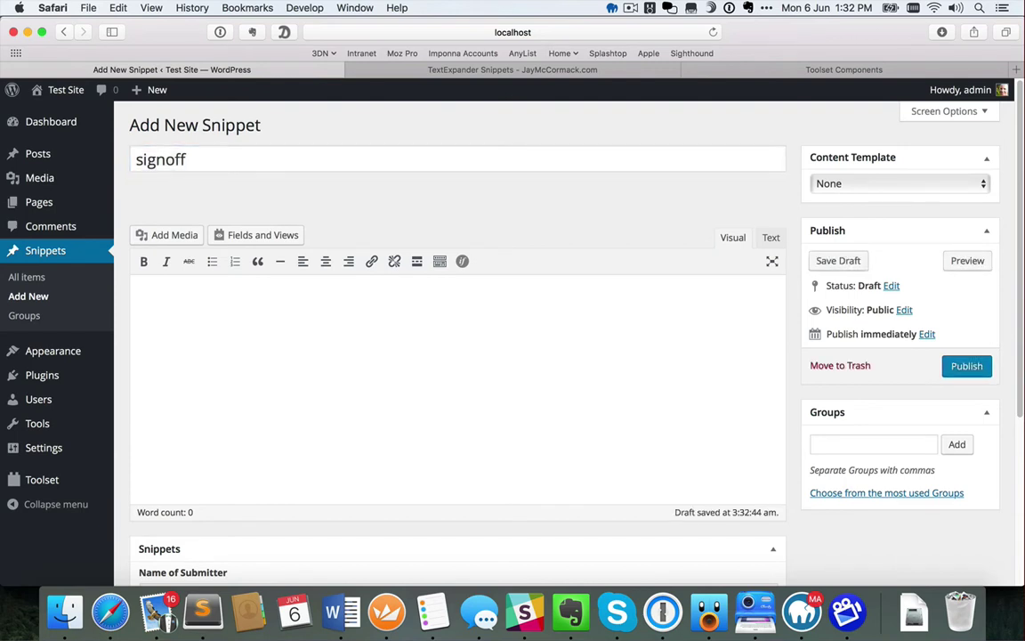
text(This )
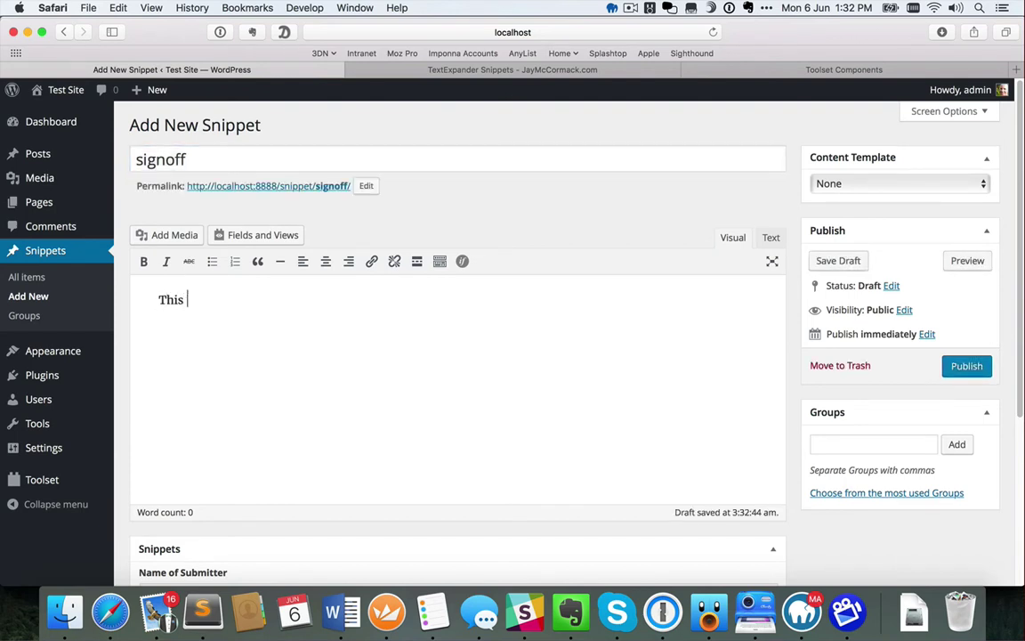
text(snippets adds a )
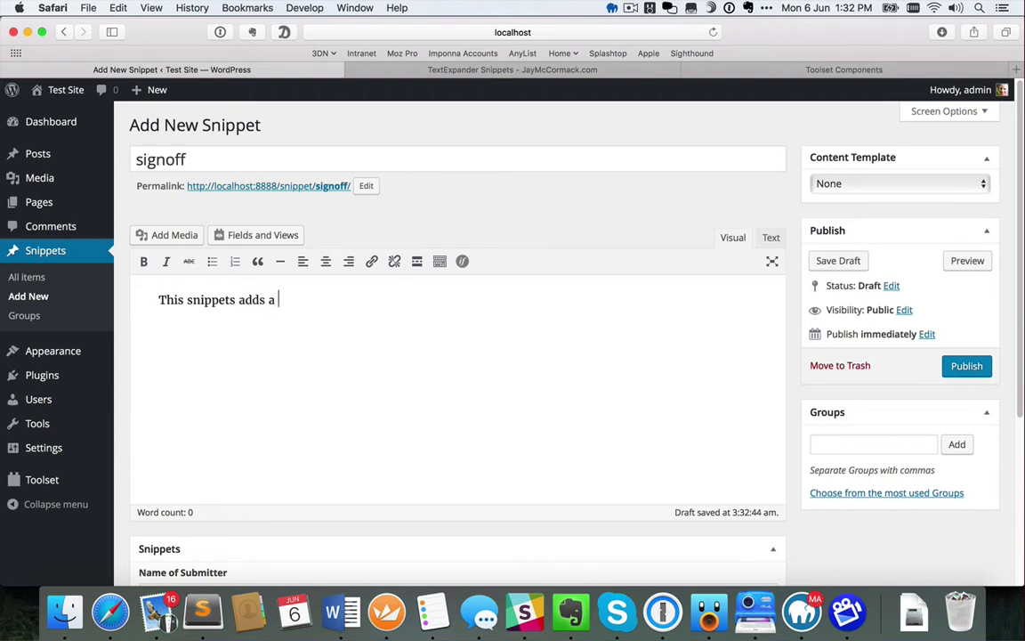
text(signoff to th)
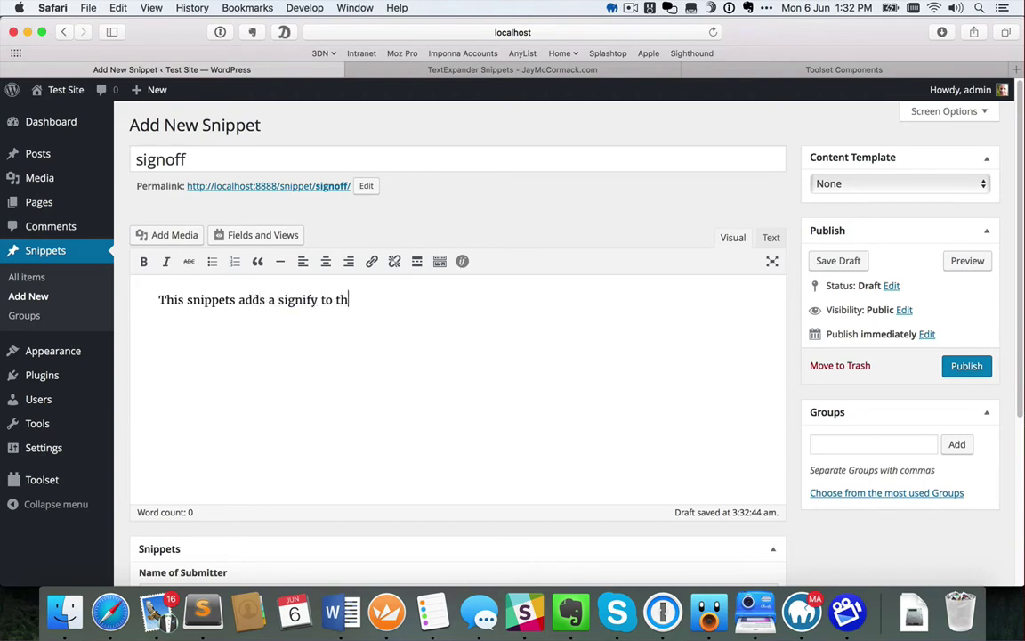
key(BackSpace)
key(BackSpace)
key(BackSpace)
key(BackSpace)
key(BackSpace)
key(BackSpace)
key(BackSpace)
key(BackSpace)
key(BackSpace)
text(off to the bottom )
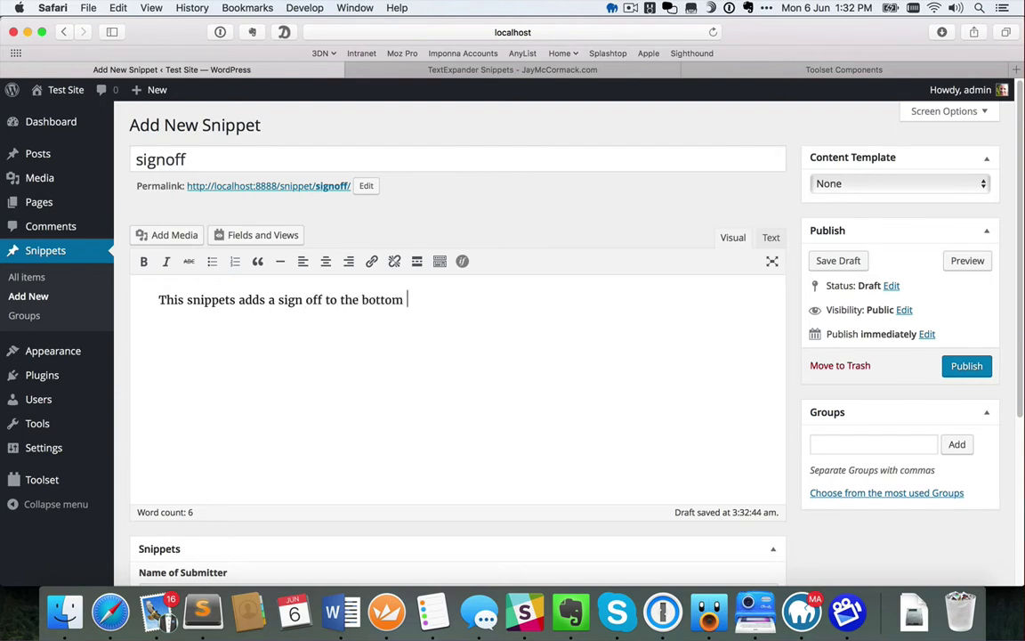
text(of an email)
Fill in the submitter's name and e-mail address, correcting the mistyped e-mail
scroll(259, 326, down, 5)
click(252, 342)
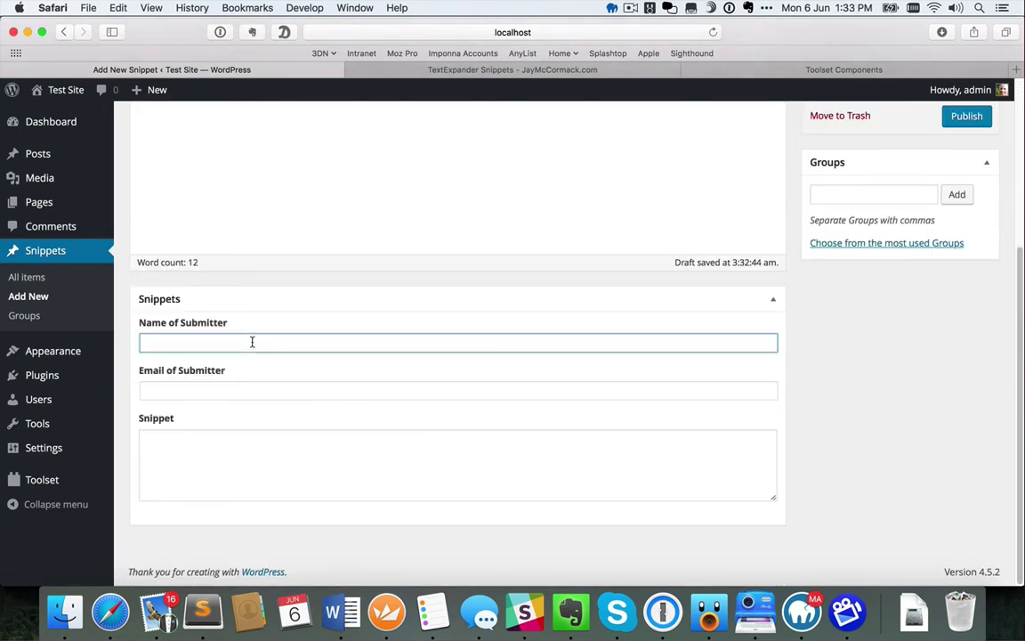
key(Tab)
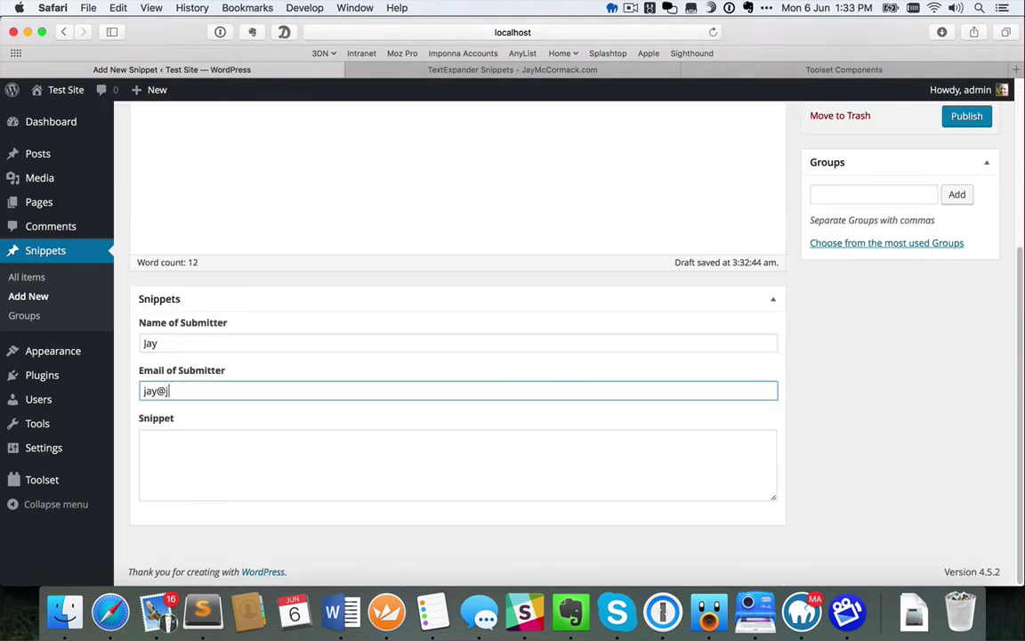
key(Tab)
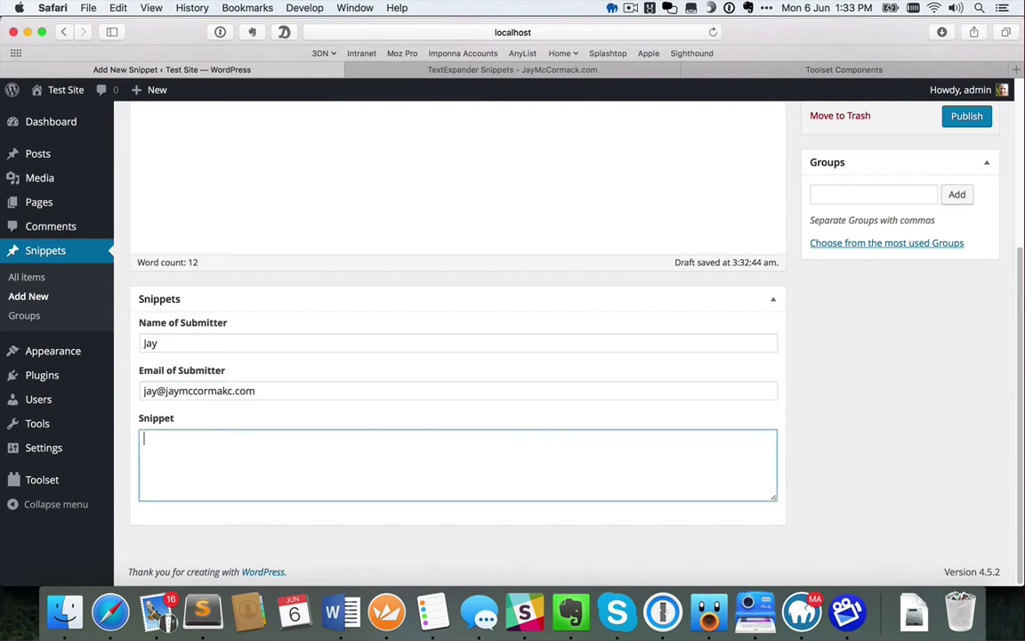
key(shift+Tab)
key(Right)
key(BackSpace)
key(BackSpace)
key(BackSpace)
key(BackSpace)
key(BackSpace)
key(BackSpace)
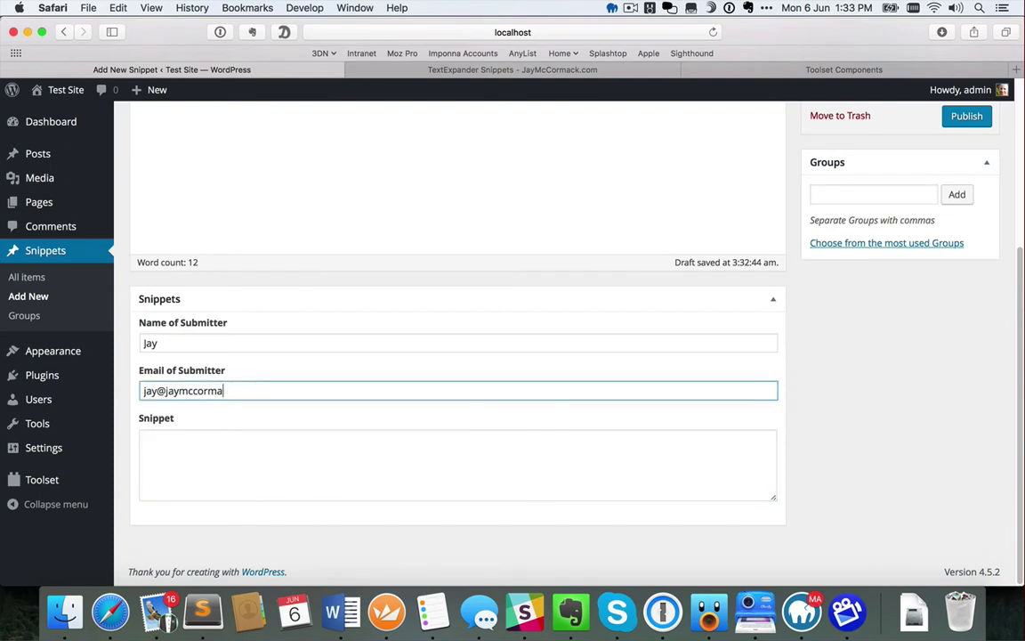
key(Tab)
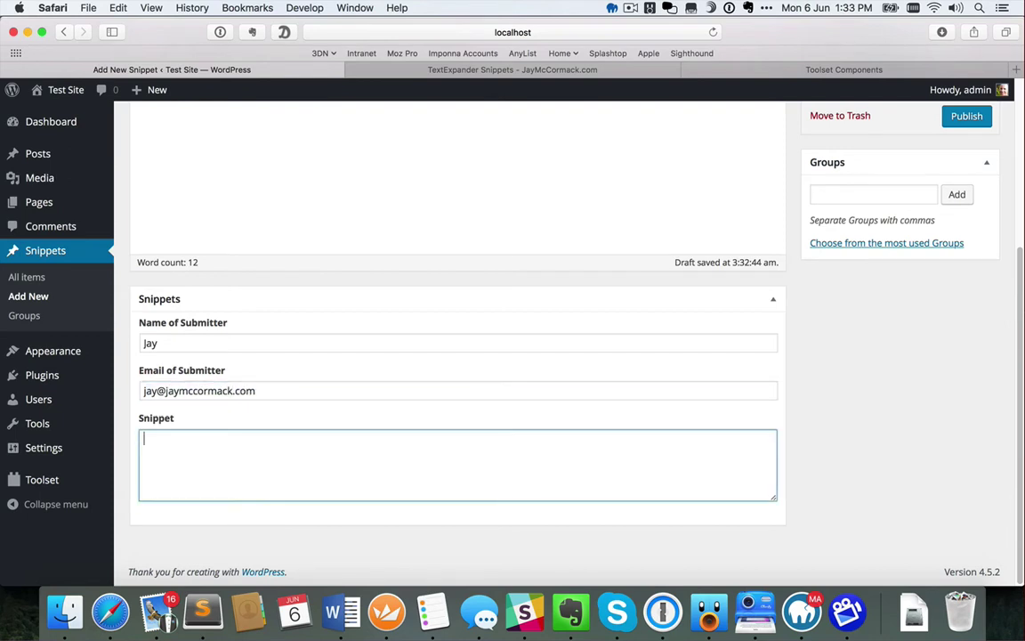
Enter the snippet text: 'Regards,', the submitter's name, and a phone number line
text(Regards,)
key(Return)
key(Return)
text(Jay)
key(Return)
text(Phone: )
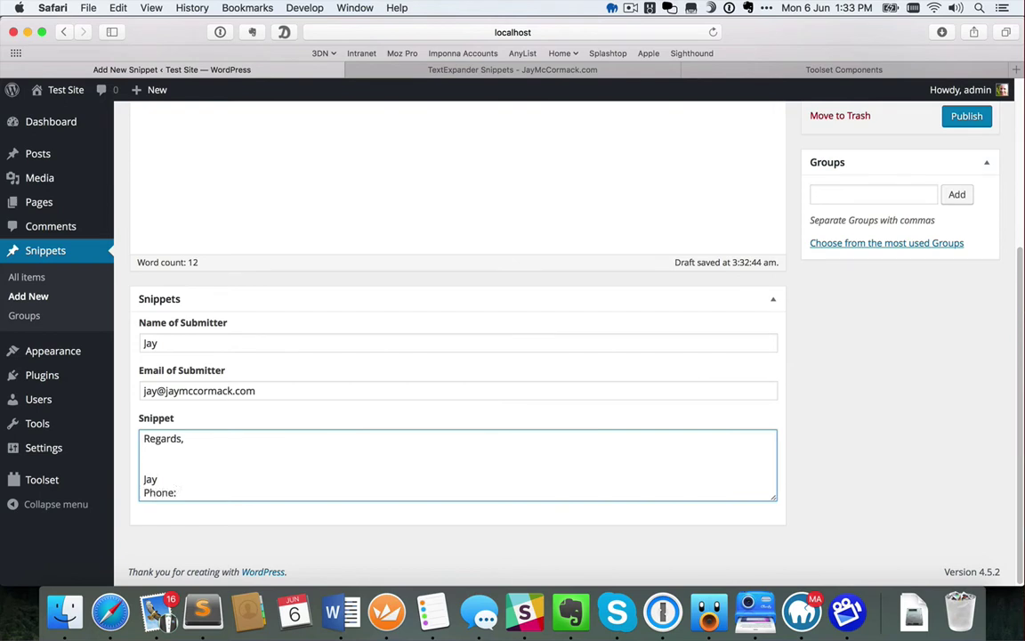
text(123 1234 1234)
scroll(858, 416, up, 5)
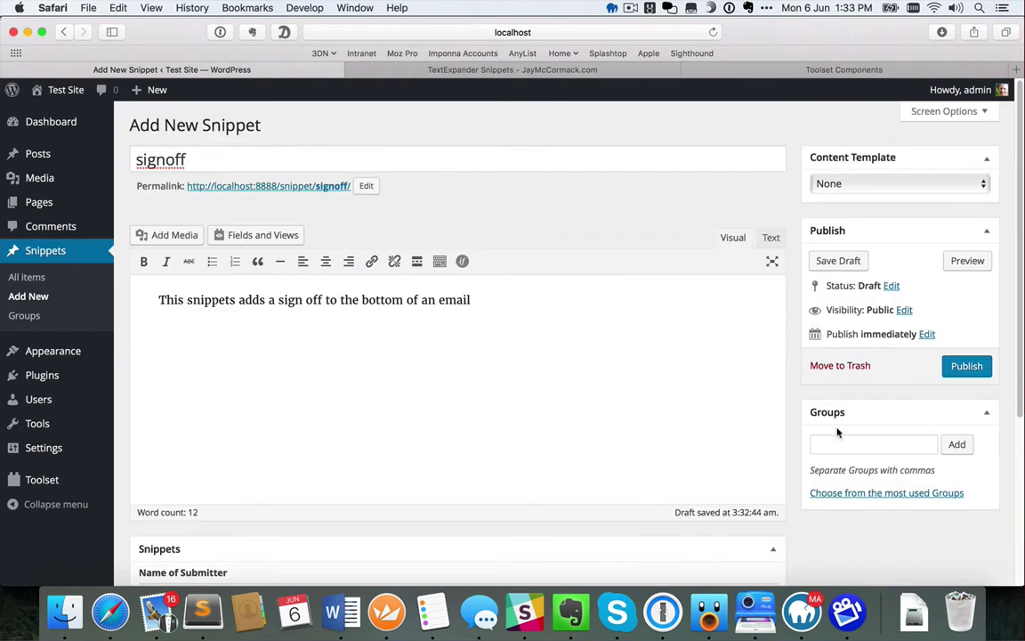
click(839, 444)
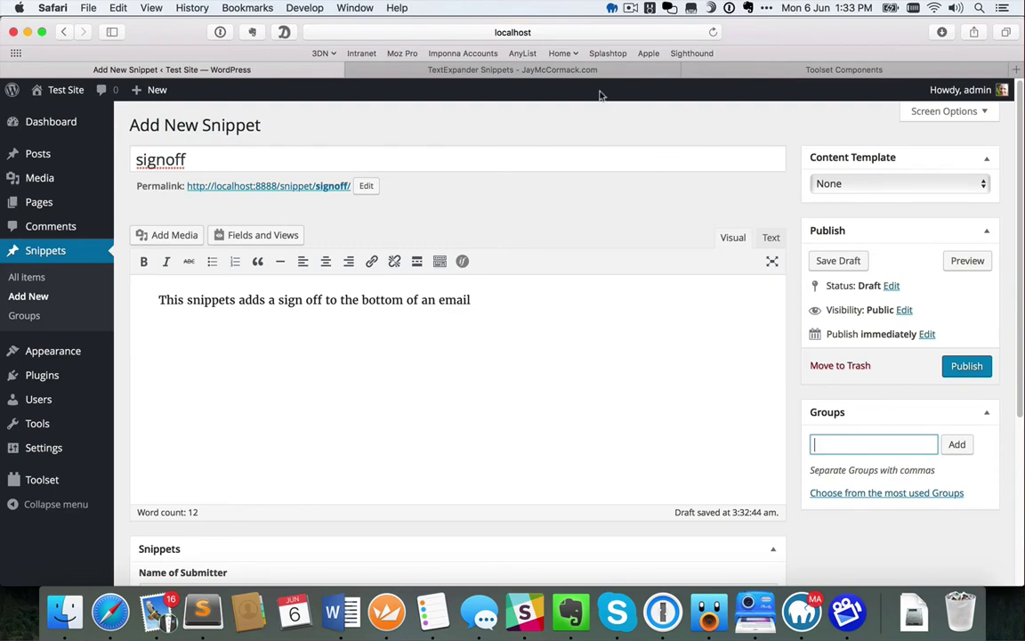
click(527, 69)
After checking the live site's existing groups, add the signoff snippet to the Email group and publish it
click(222, 183)
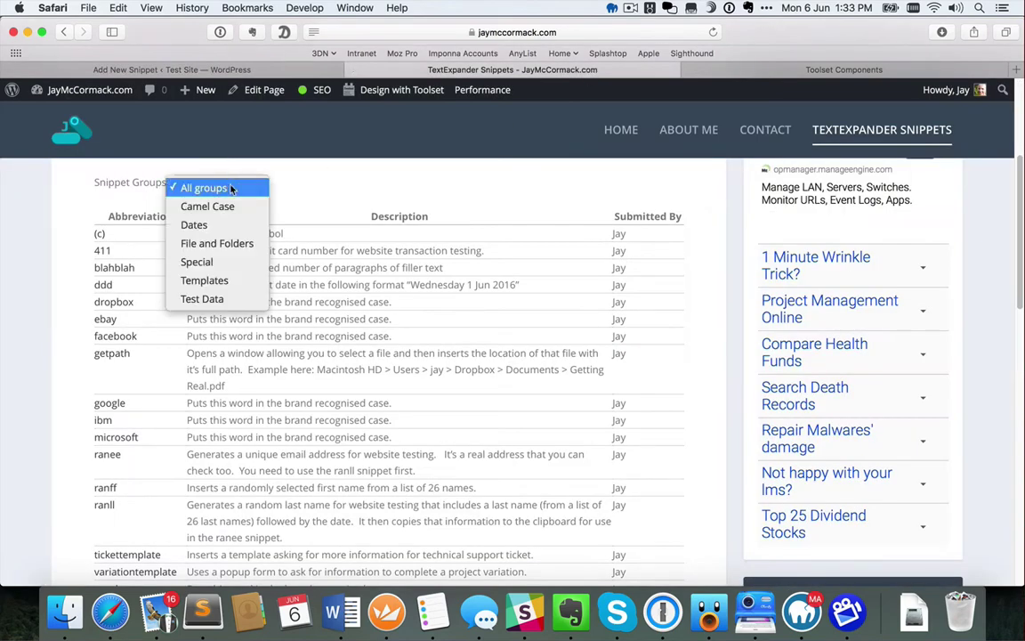
click(286, 172)
key(ctrl+shift+Tab)
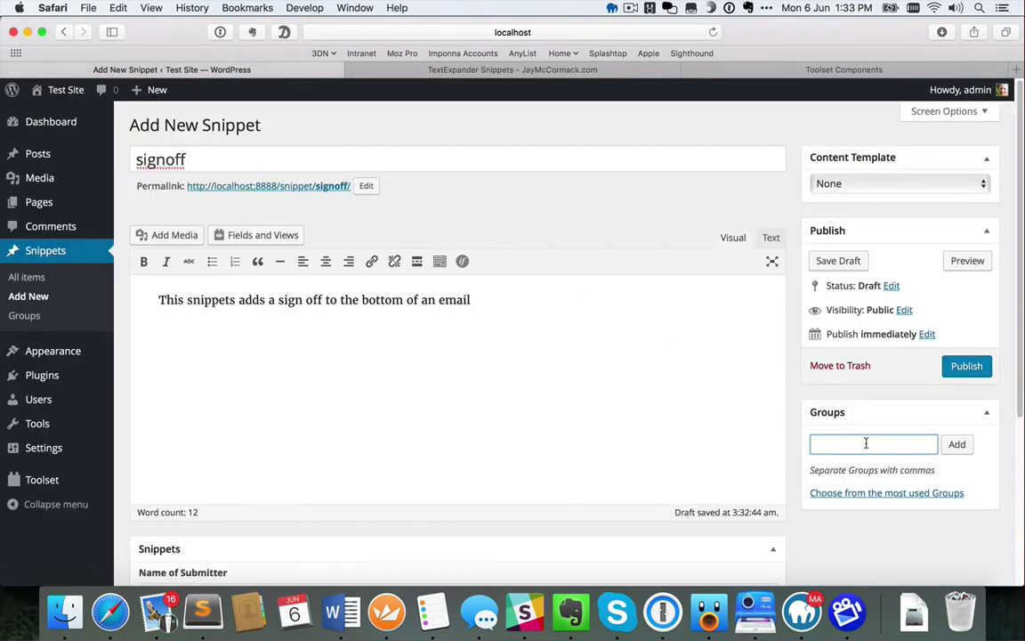
text(Email)
click(957, 444)
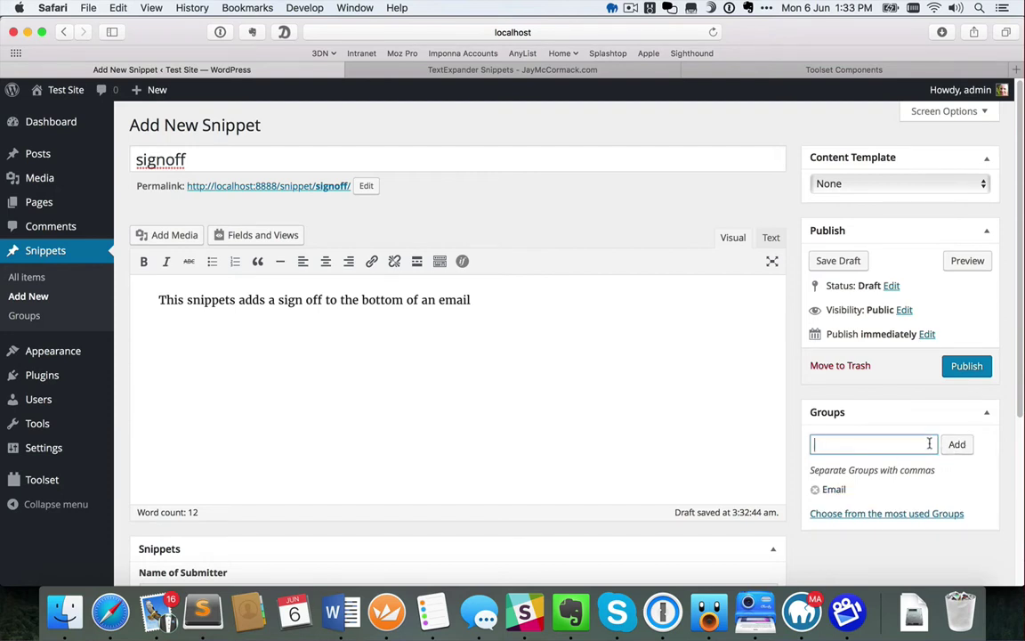
click(967, 366)
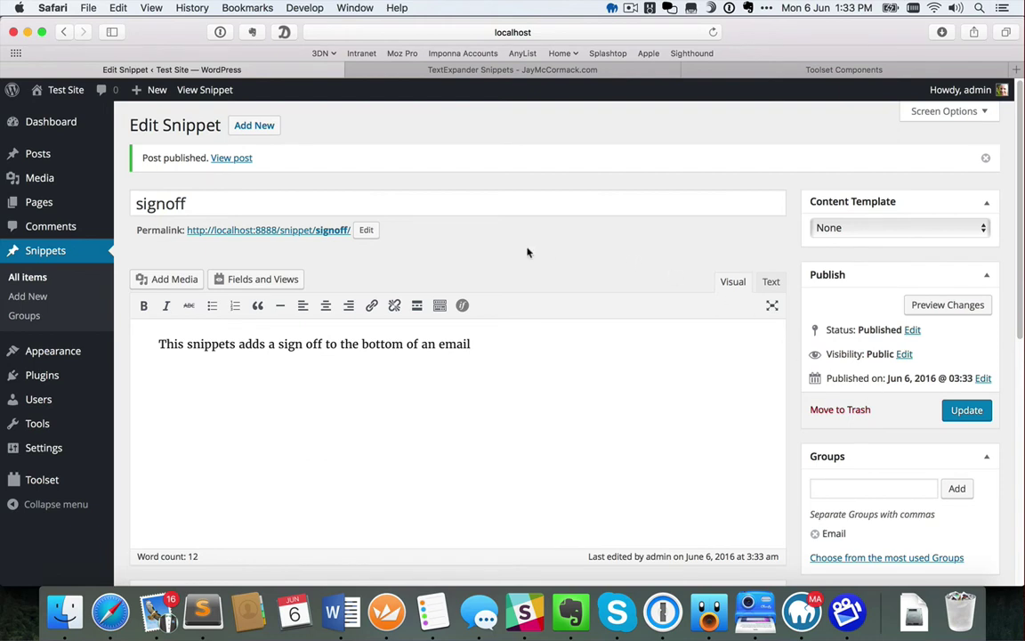
mouse_move(56, 482)
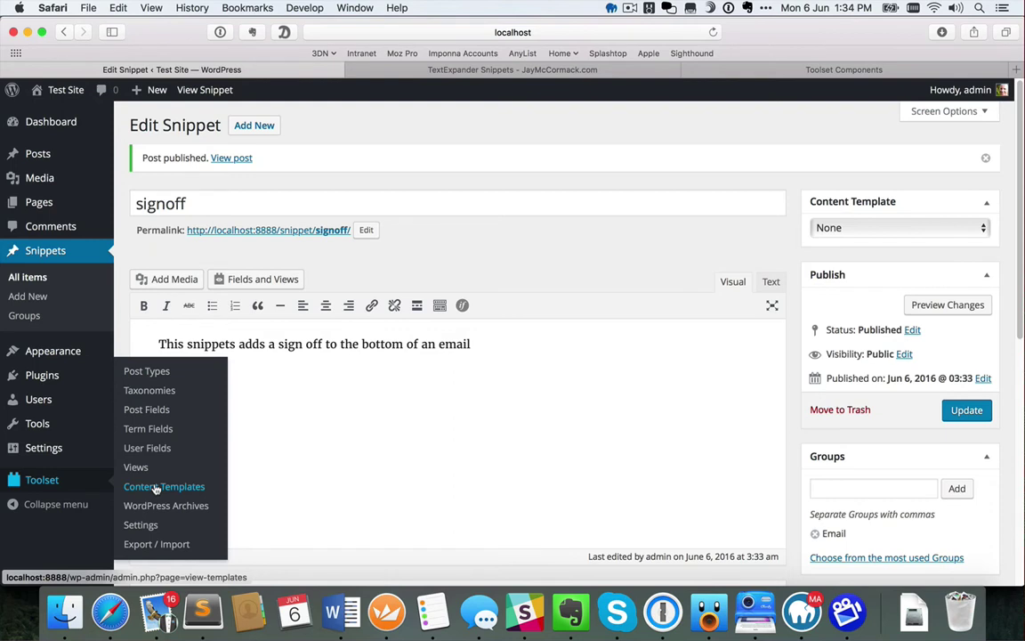
Open the Snippets post type editor, then switch to the live site's TextExpander Snippets table
click(142, 375)
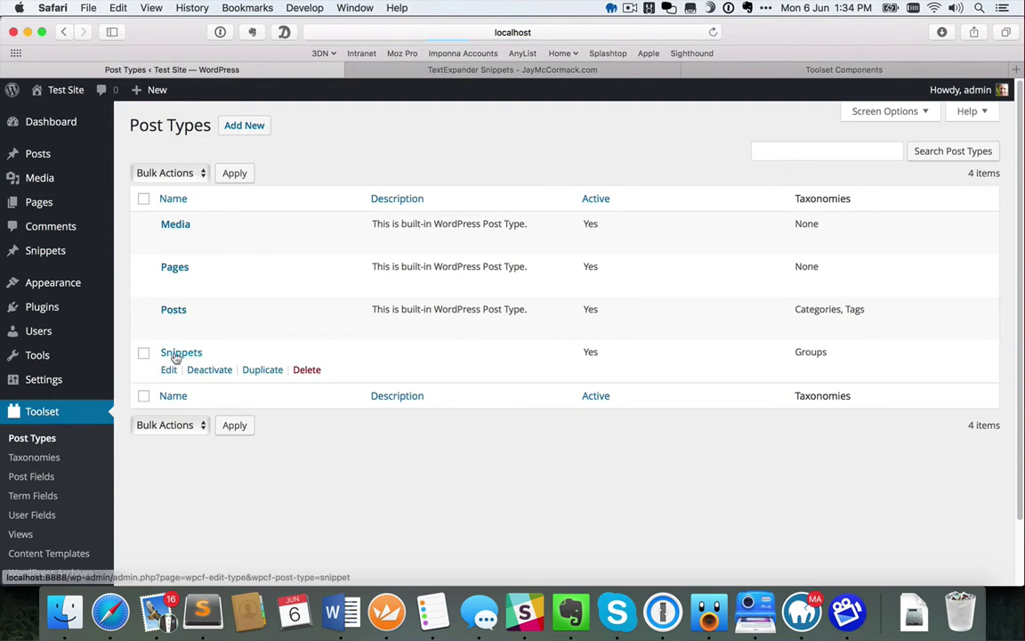
click(174, 354)
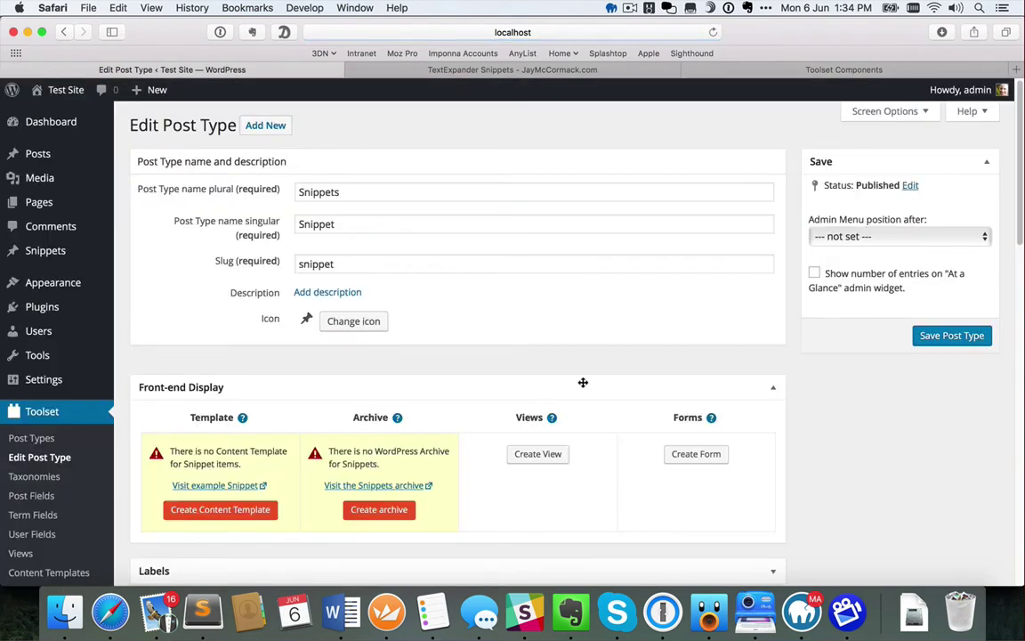
scroll(583, 383, down, 2)
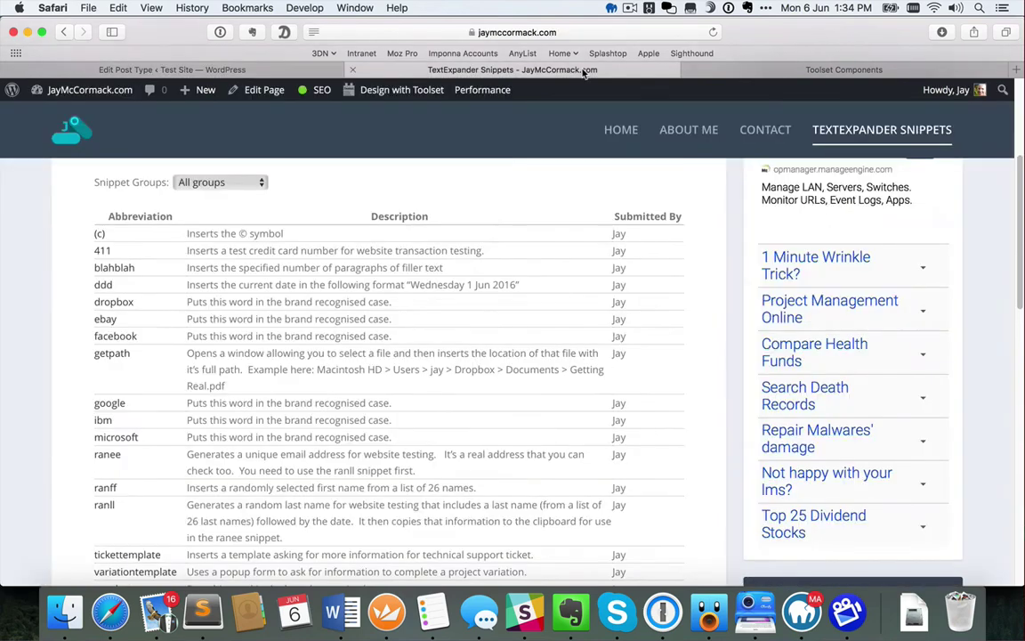
click(527, 69)
View the blahblah snippet's live page, then go back to the Snippets post type editor
click(103, 248)
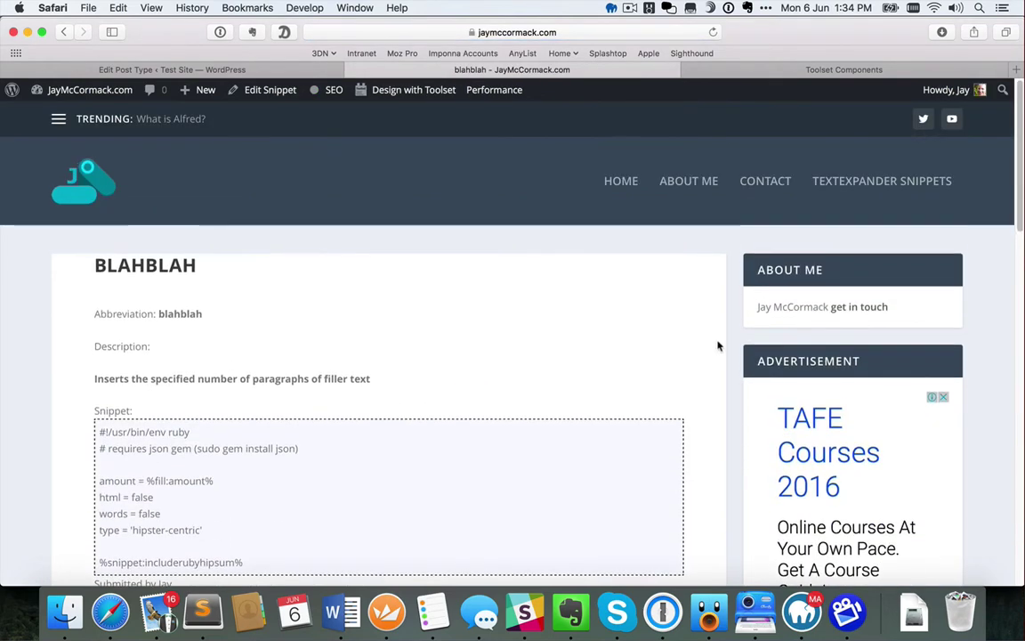
scroll(718, 345, down, 3)
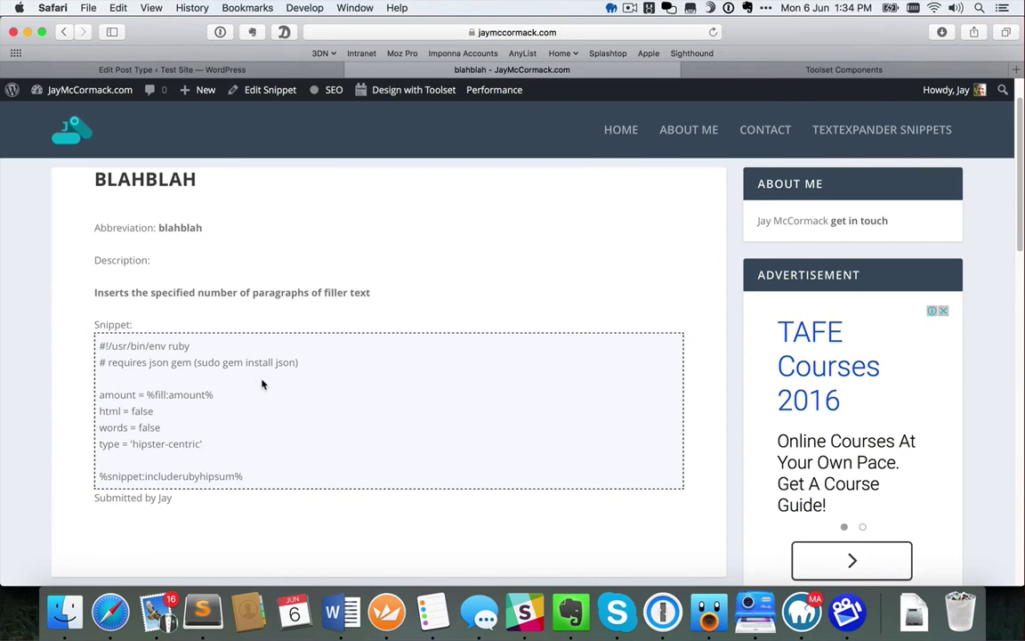
click(267, 69)
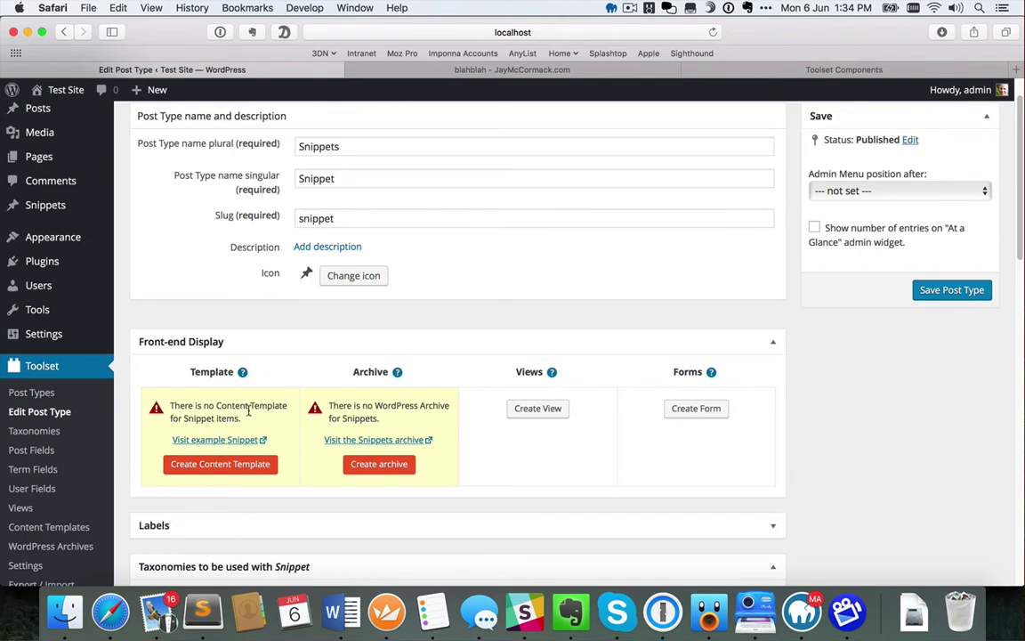
Create a new content template for the Snippets post type
click(222, 465)
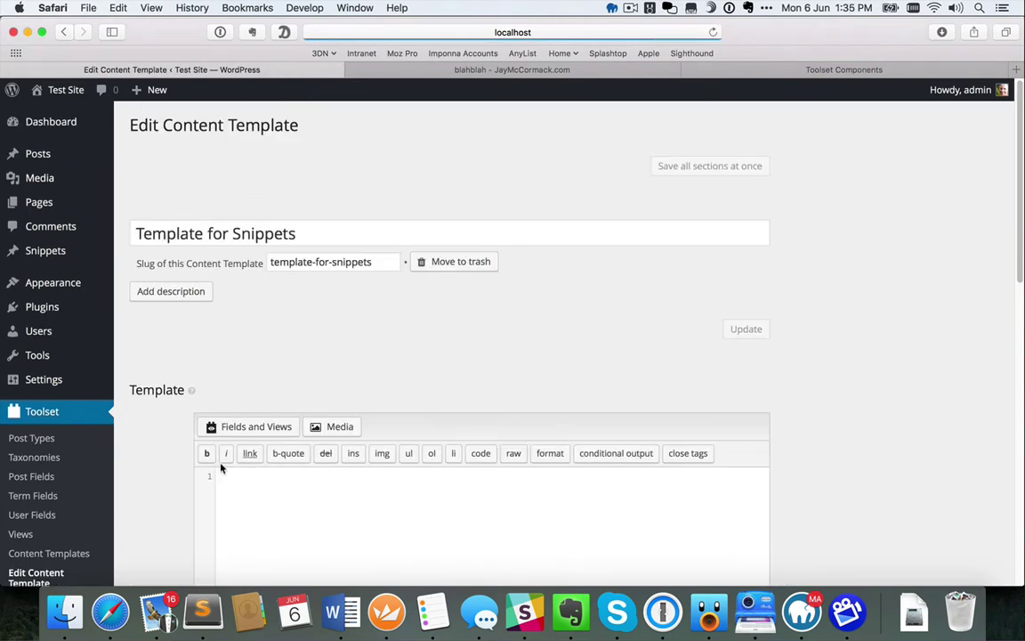
scroll(158, 465, down, 3)
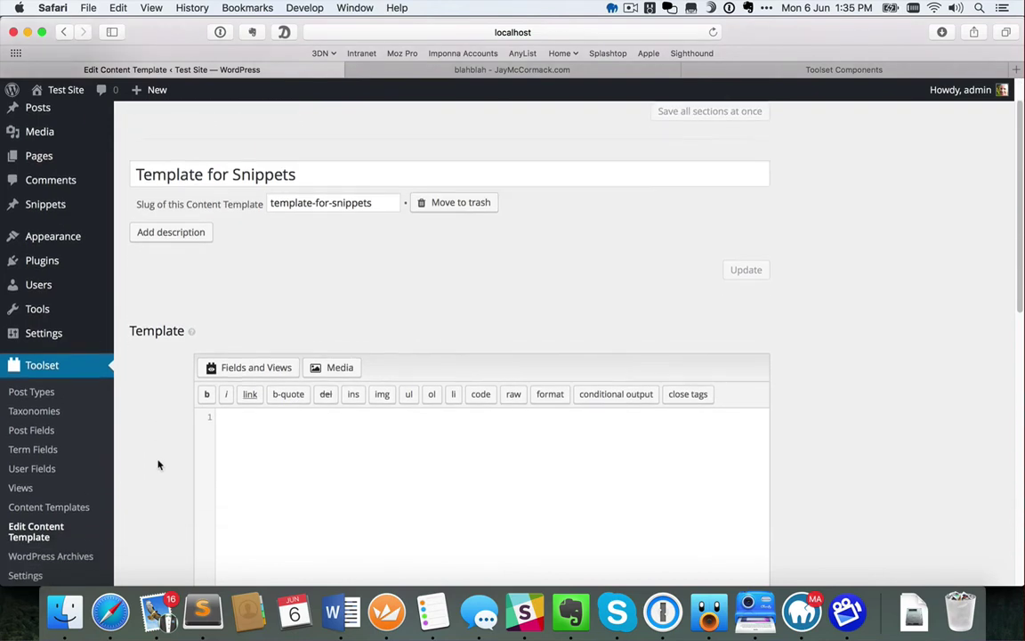
scroll(158, 465, down, 3)
click(261, 380)
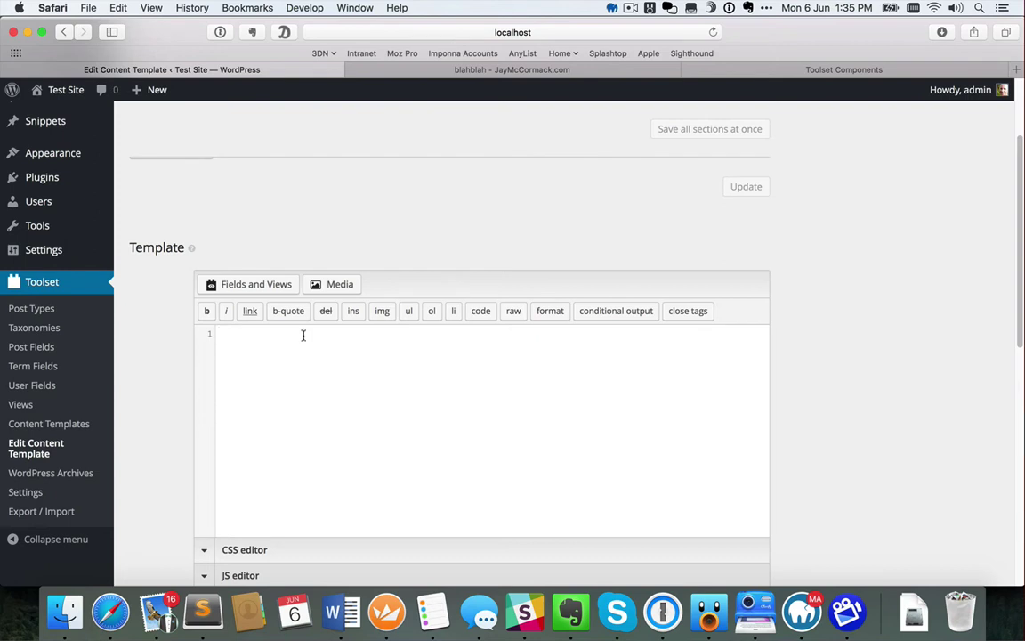
Type the labels 'Snippet name:', 'Description:', 'Snippet:' and 'Submitted by' on separate lines
text(Snippet anm)
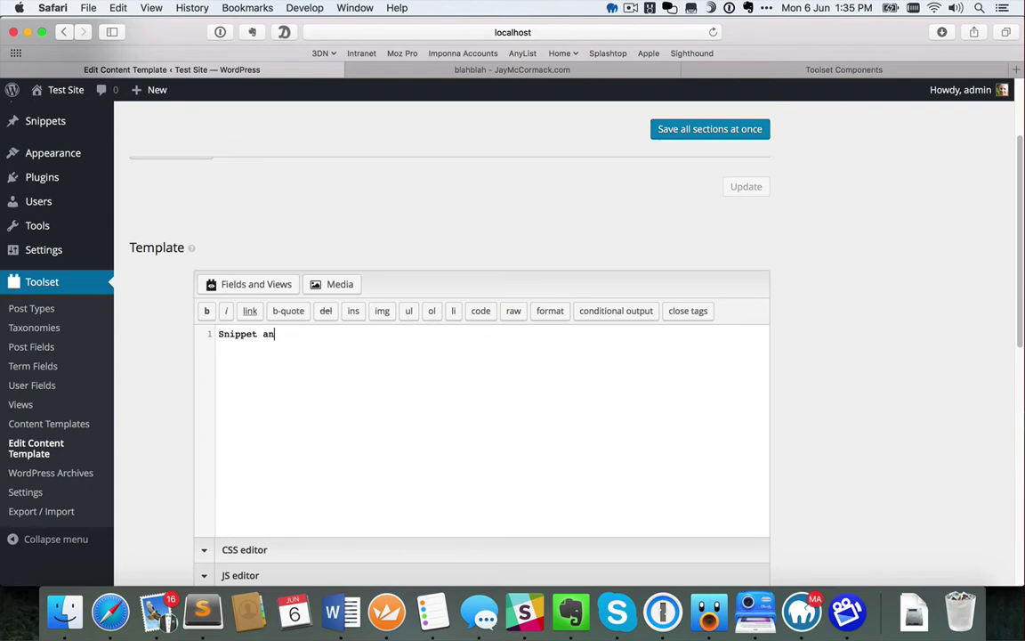
key(BackSpace)
key(BackSpace)
key(BackSpace)
text(name:)
key(Return)
key(Return)
text(Description:)
key(Return)
key(Return)
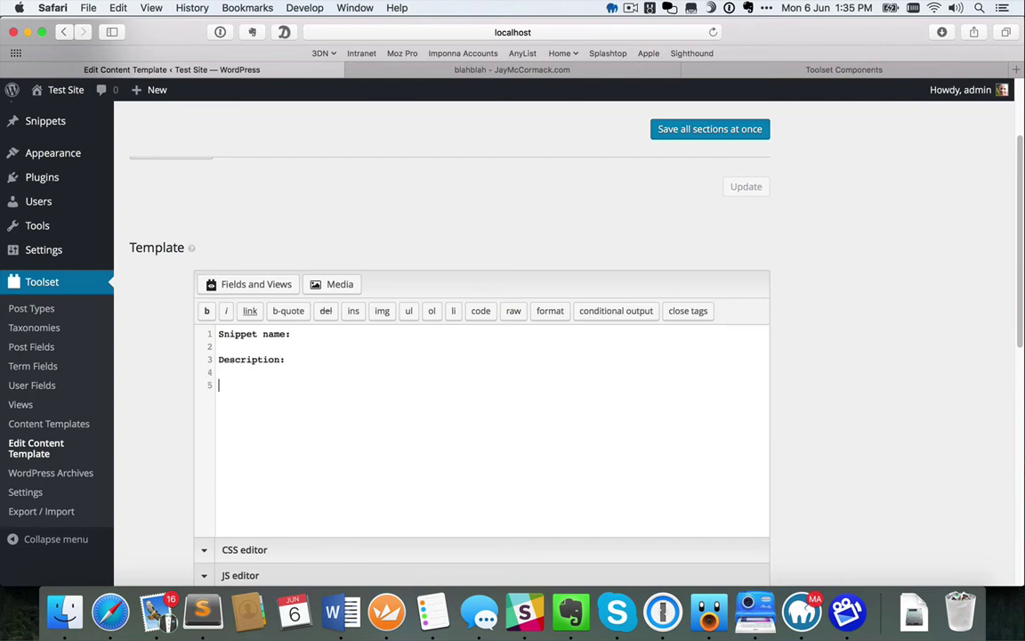
text(Snippet:)
key(Return)
key(Return)
key(Return)
text(Submitted by)
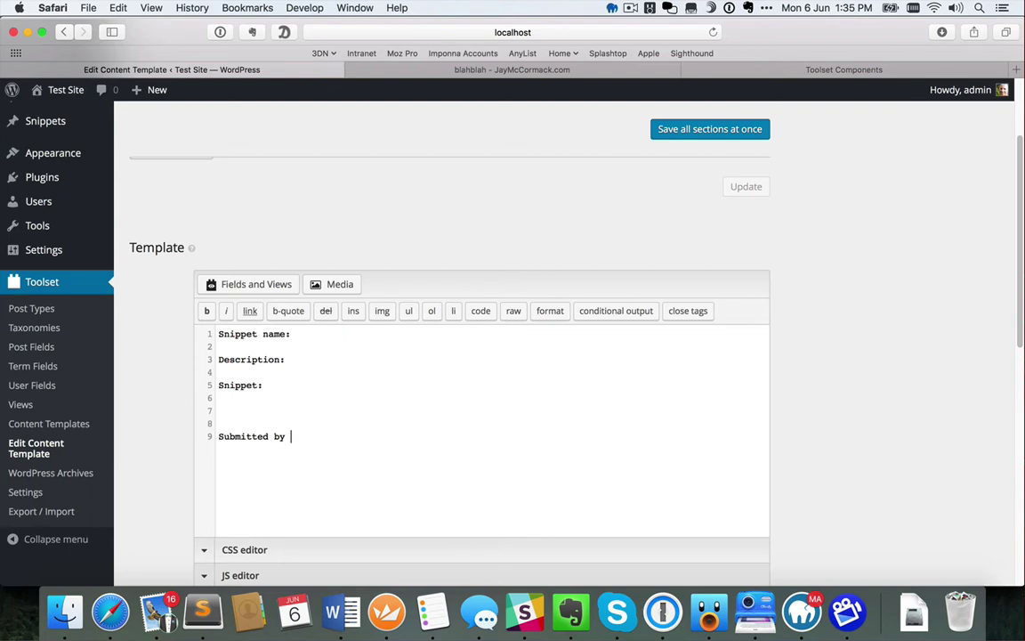
click(313, 336)
click(297, 362)
Insert the Post title shortcode after 'Snippet name:' and Post body after 'Description:'
click(285, 287)
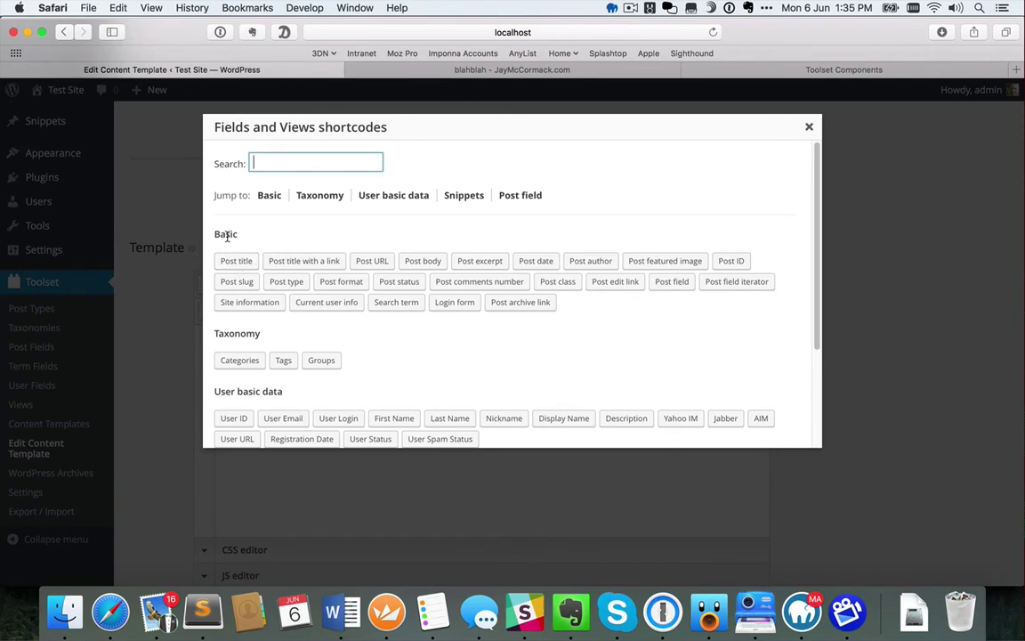
click(235, 262)
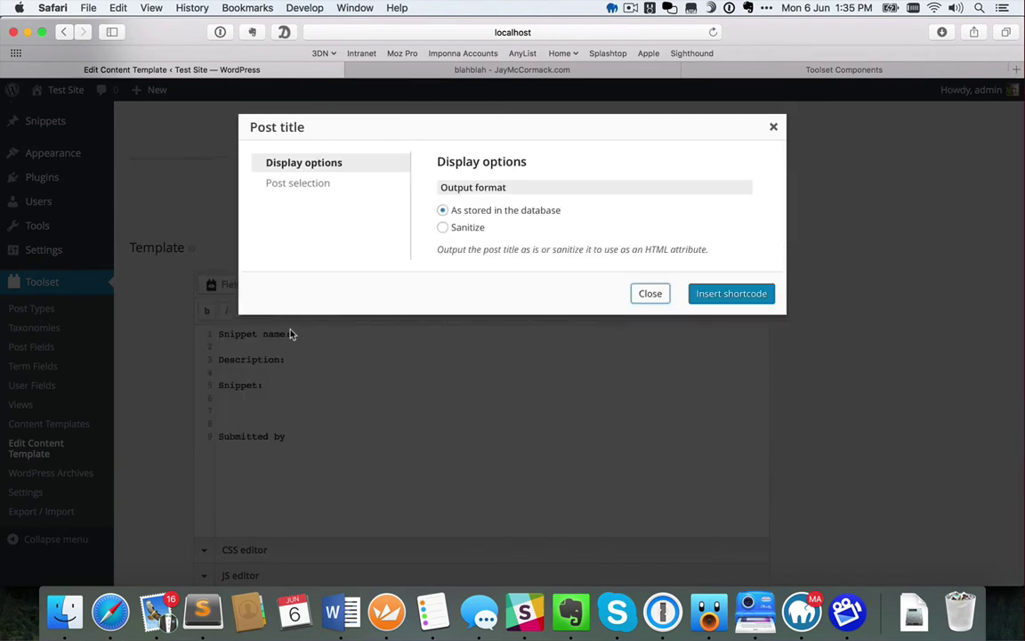
click(713, 293)
click(313, 360)
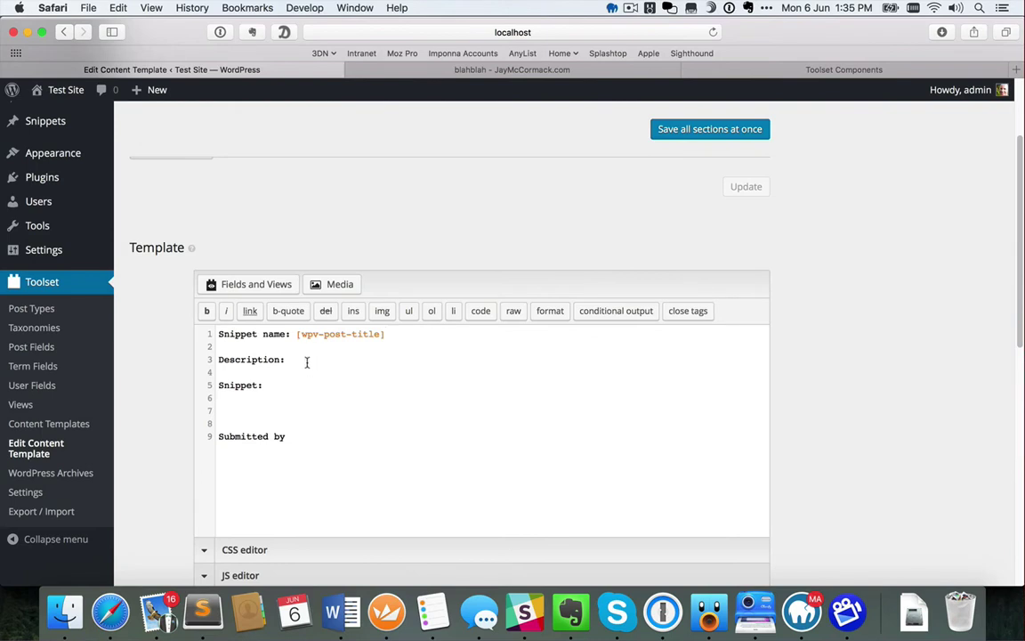
click(249, 285)
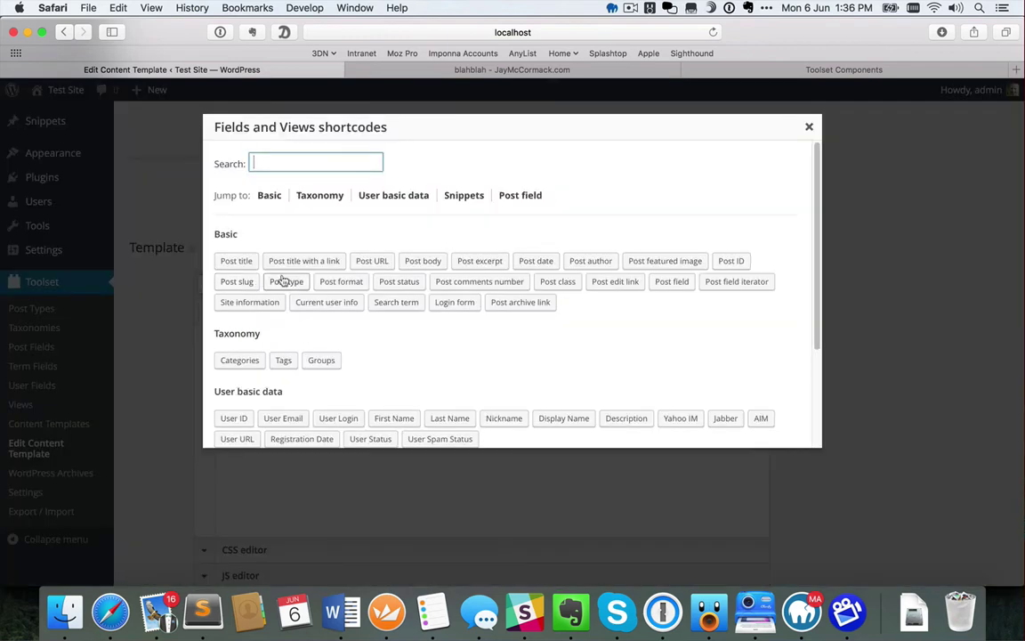
click(425, 262)
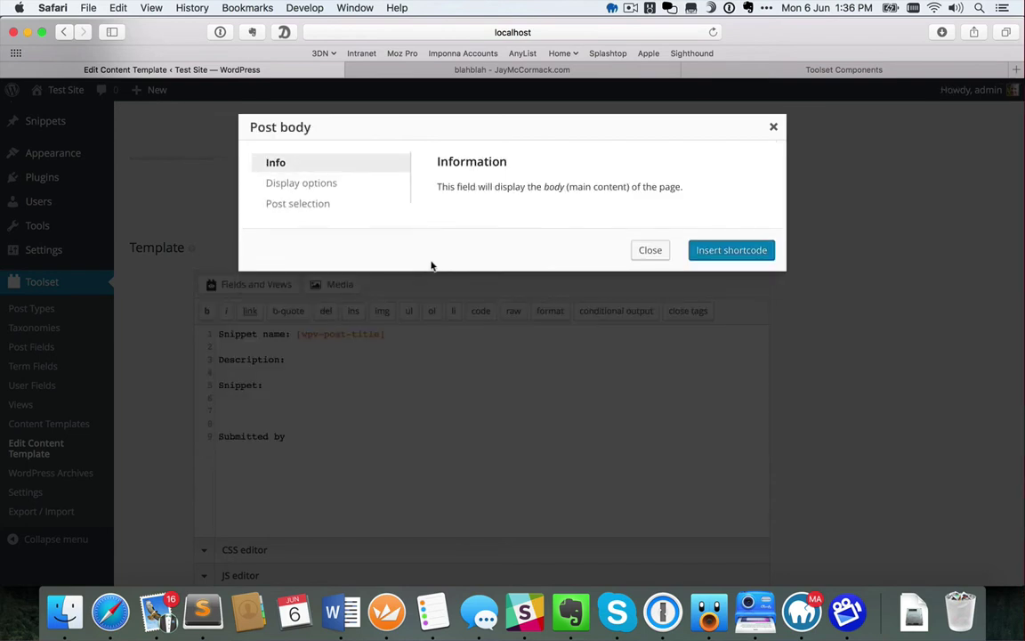
click(725, 252)
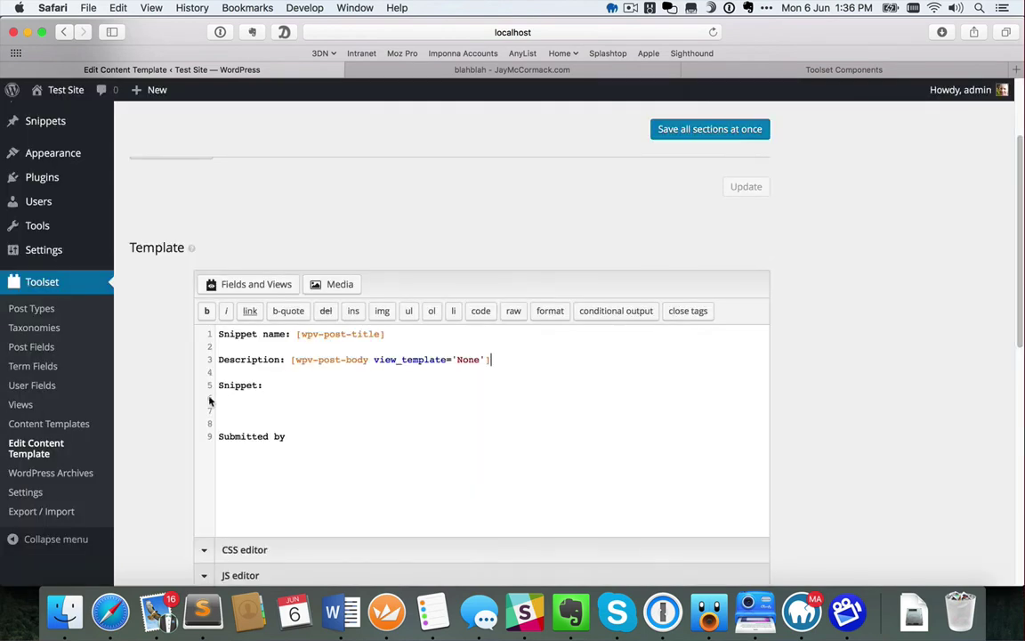
Insert the Snippet field below 'Snippet:' and Name of Submitter after 'Submitted by'
click(253, 397)
click(255, 284)
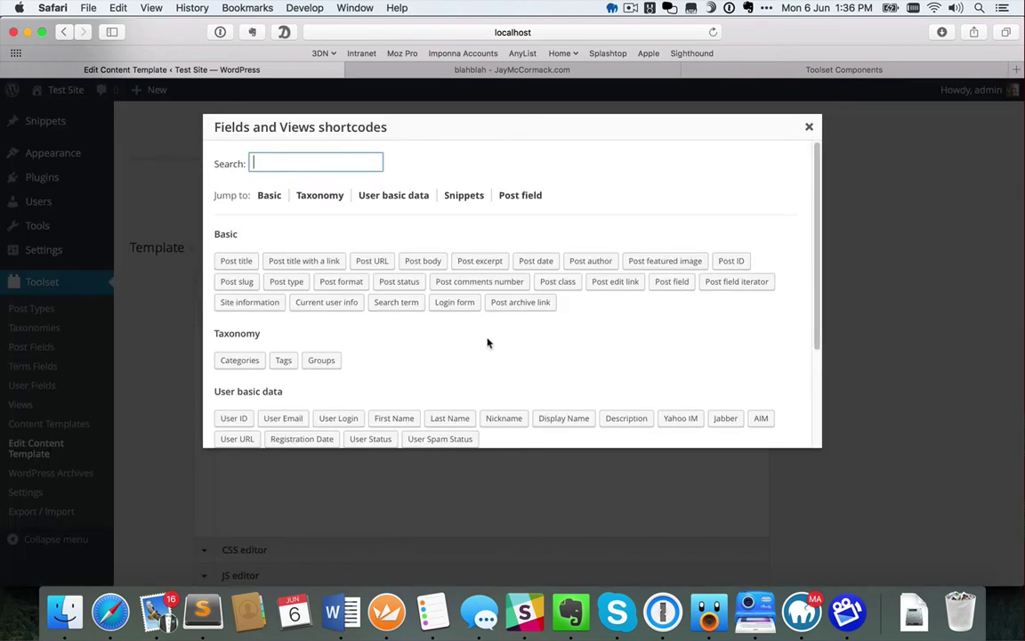
scroll(483, 341, down, 3)
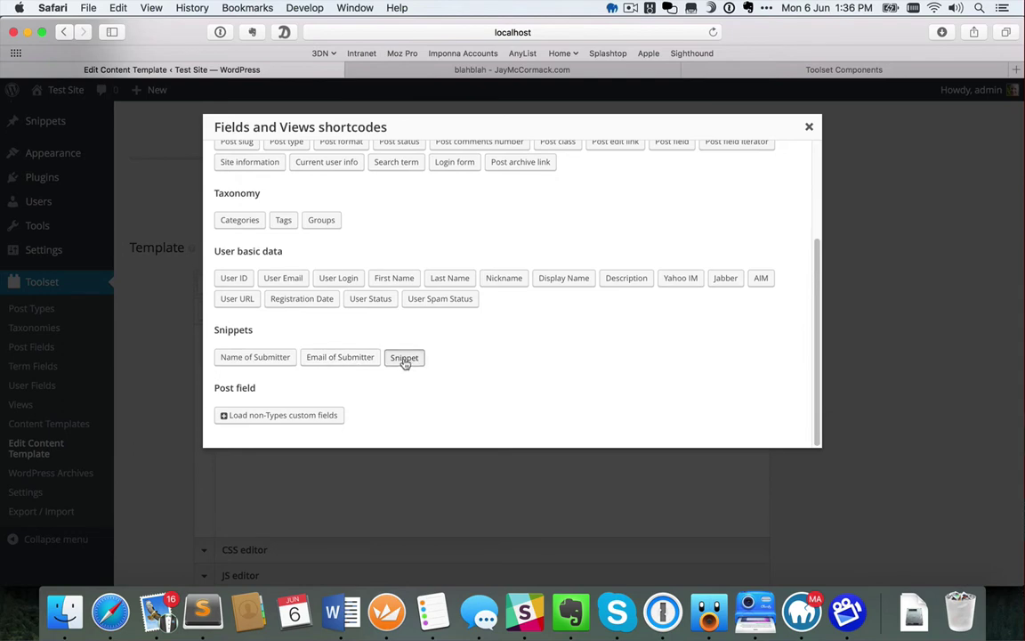
click(409, 360)
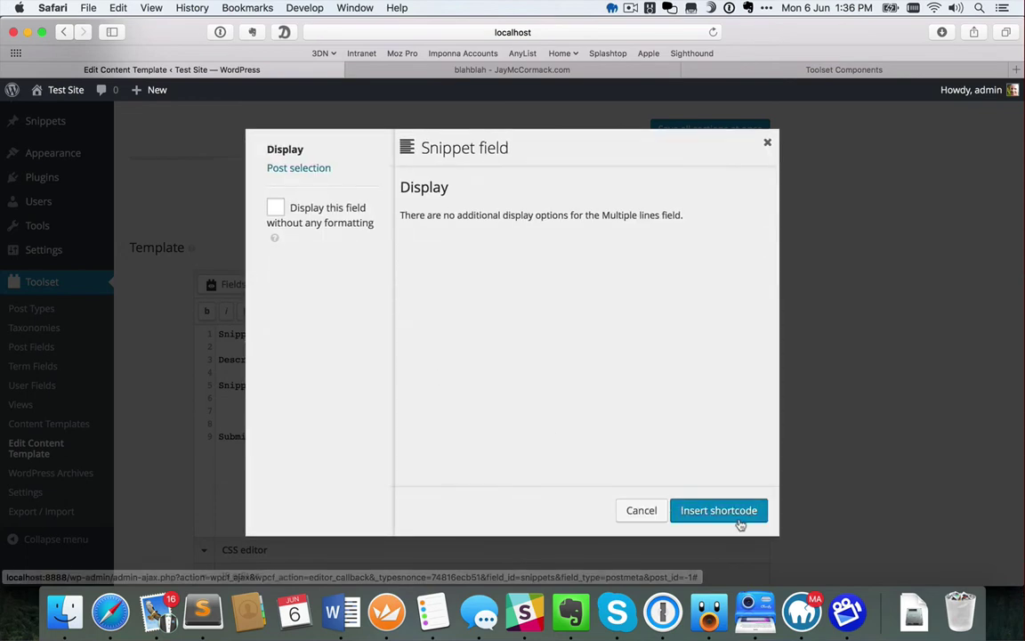
click(719, 511)
click(302, 436)
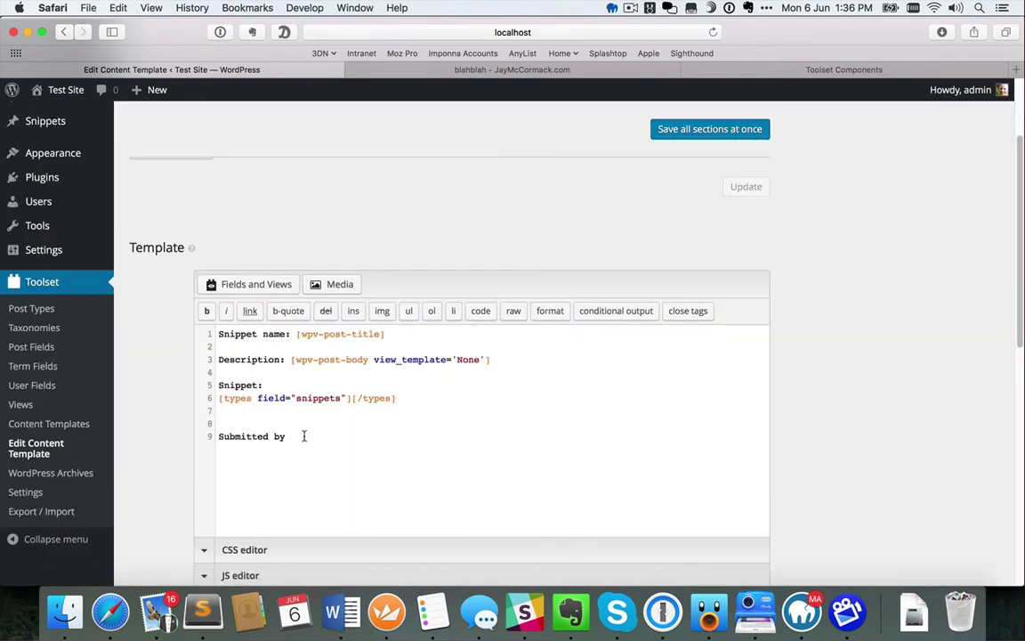
click(256, 285)
scroll(423, 347, down, 5)
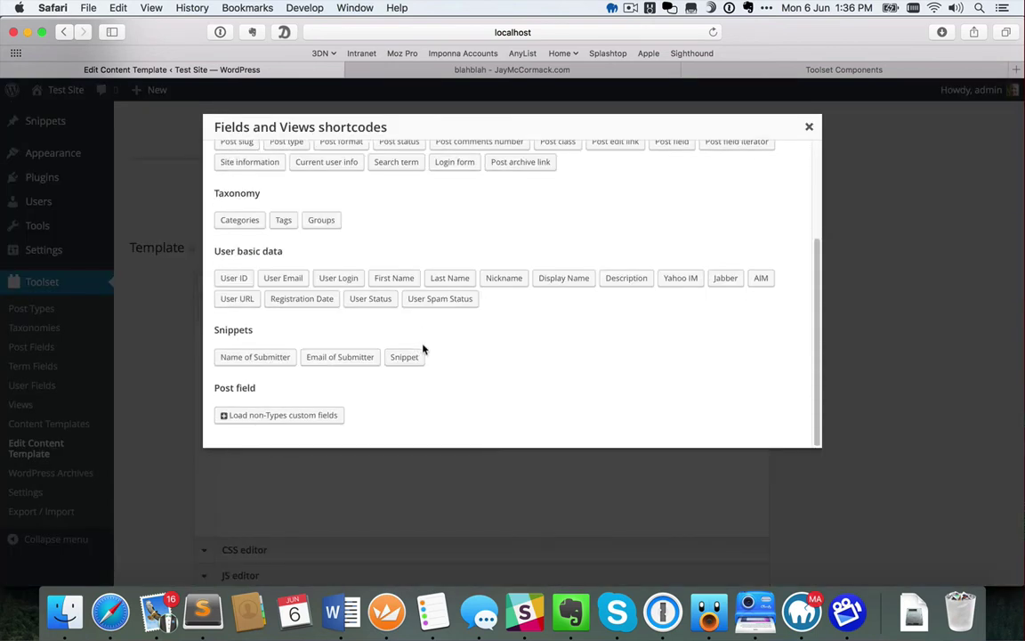
click(263, 358)
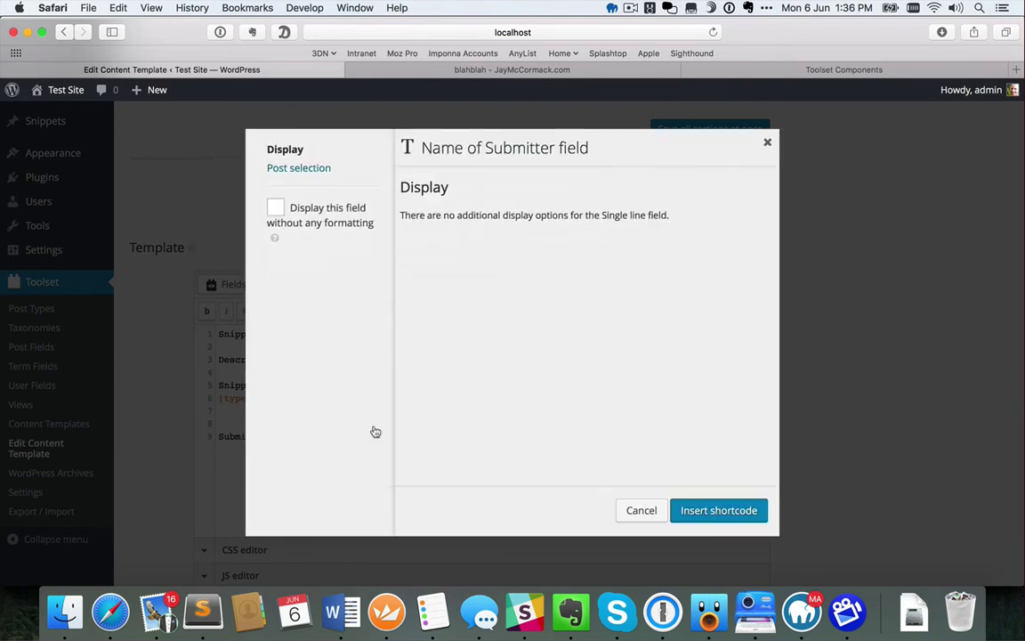
click(703, 510)
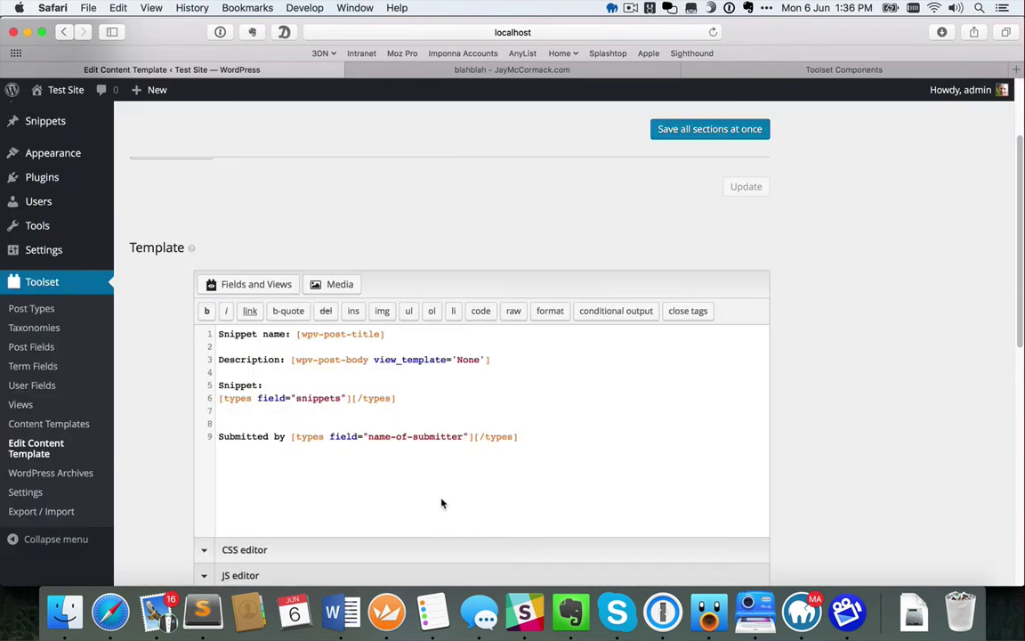
drag(409, 334, 301, 335)
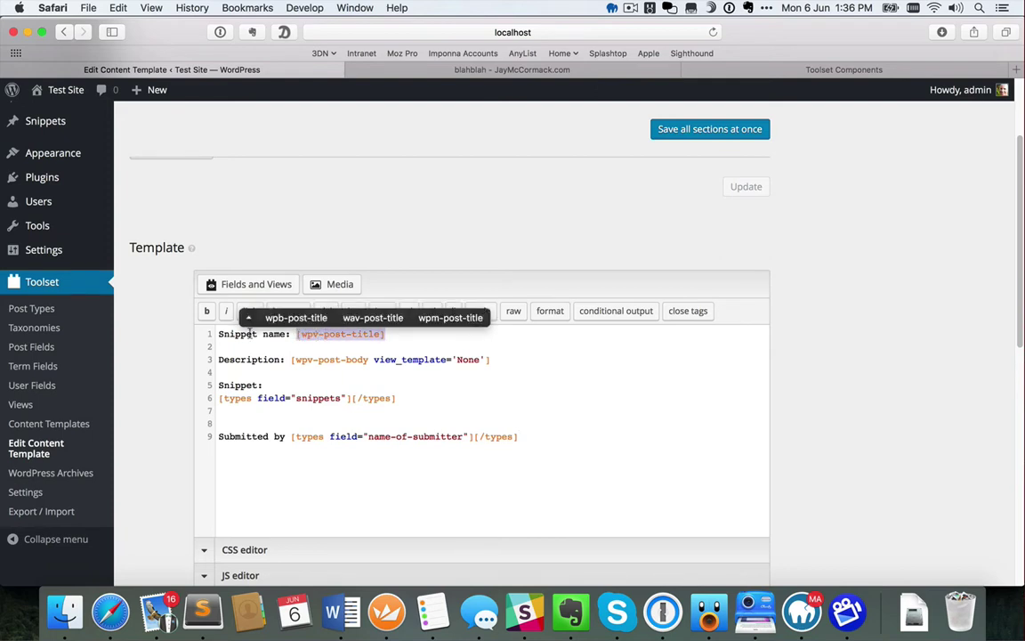
Bold the post title, post body and Snippet field shortcodes, then save the template
click(207, 313)
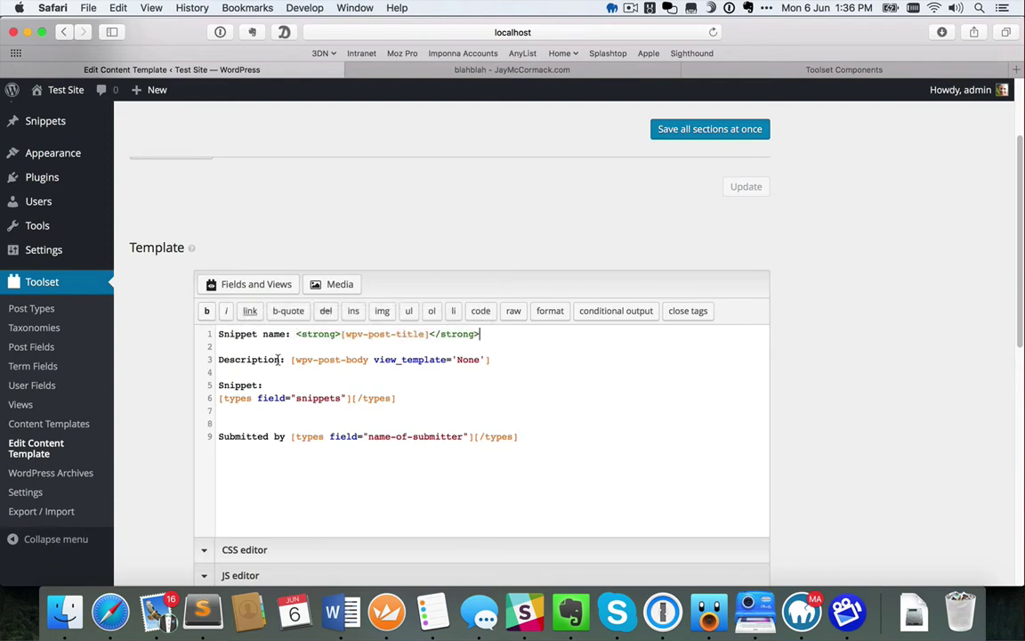
drag(291, 360, 492, 358)
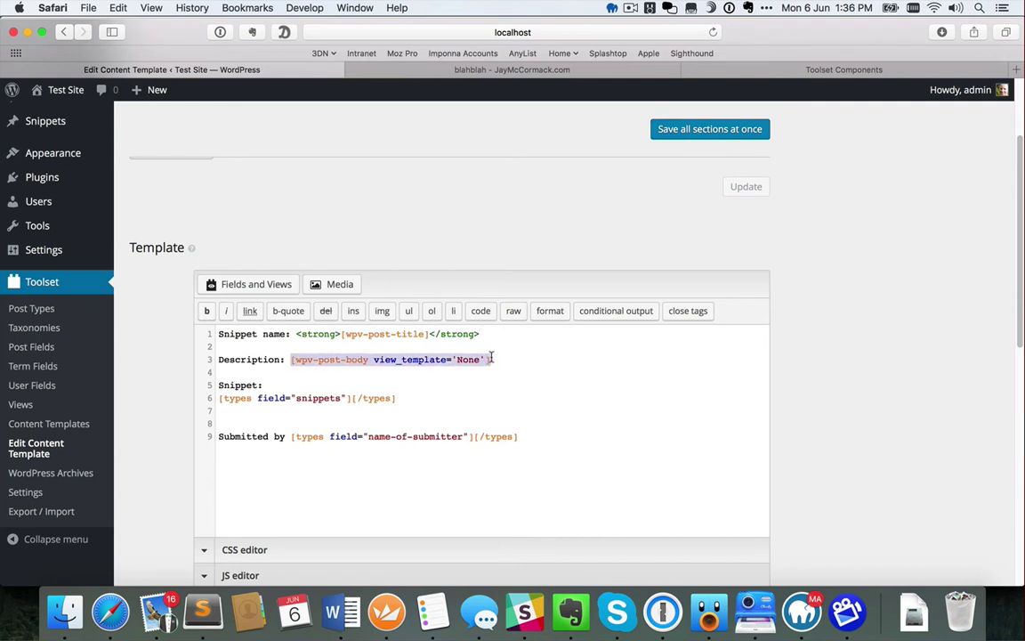
click(207, 312)
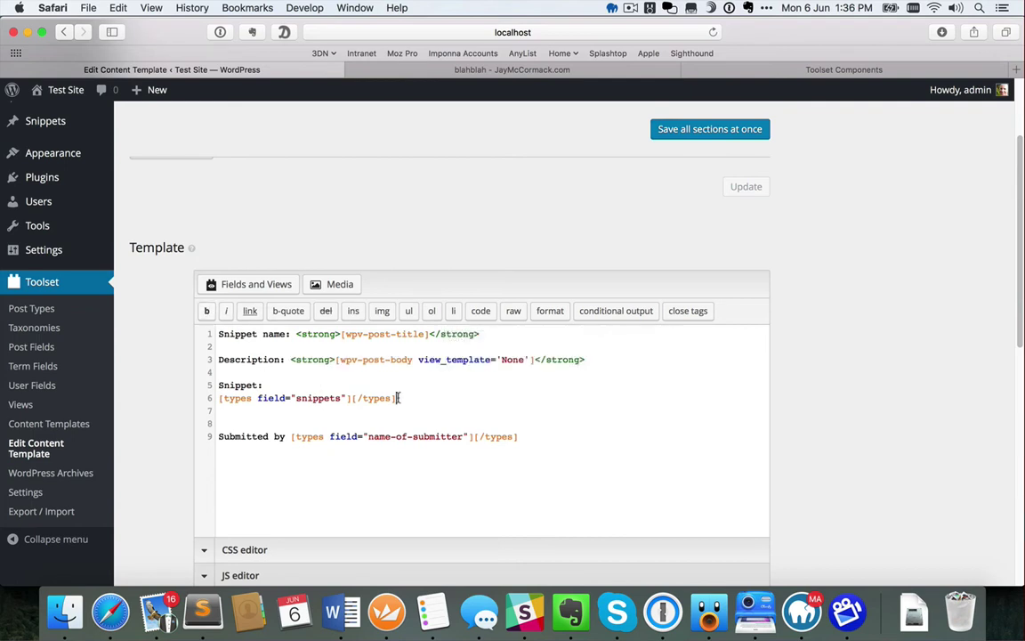
drag(398, 397, 181, 402)
click(206, 311)
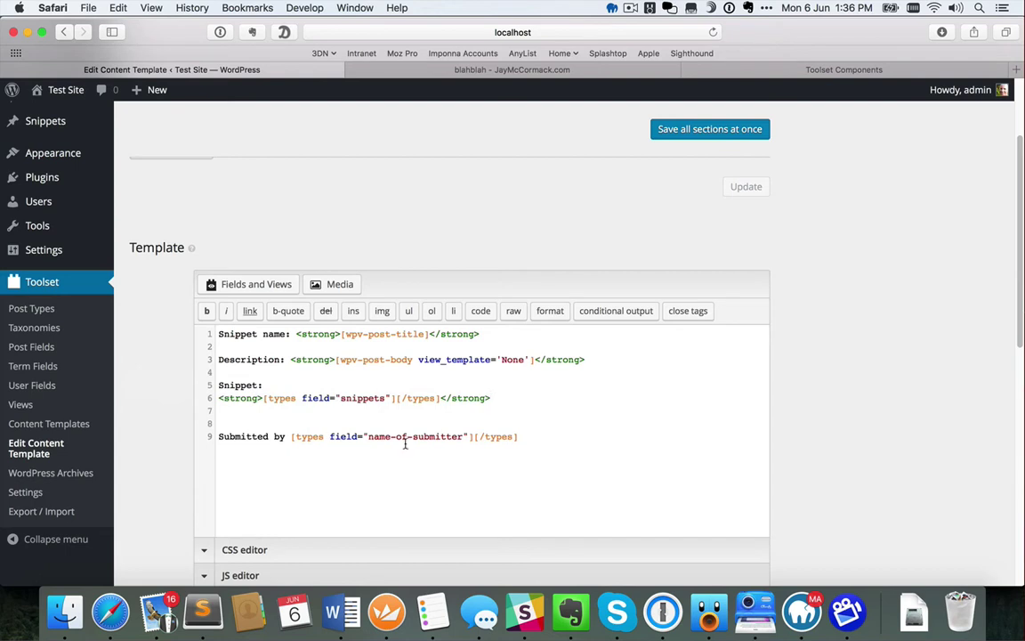
click(531, 441)
click(669, 129)
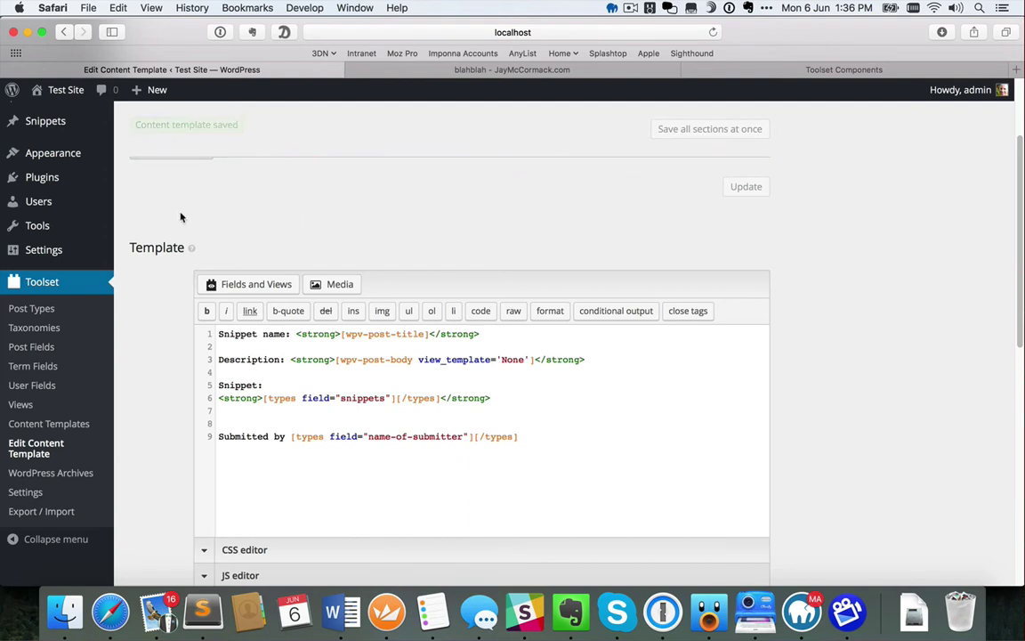
Open the signoff snippet from All items and preview its page in a new tab
mouse_move(51, 128)
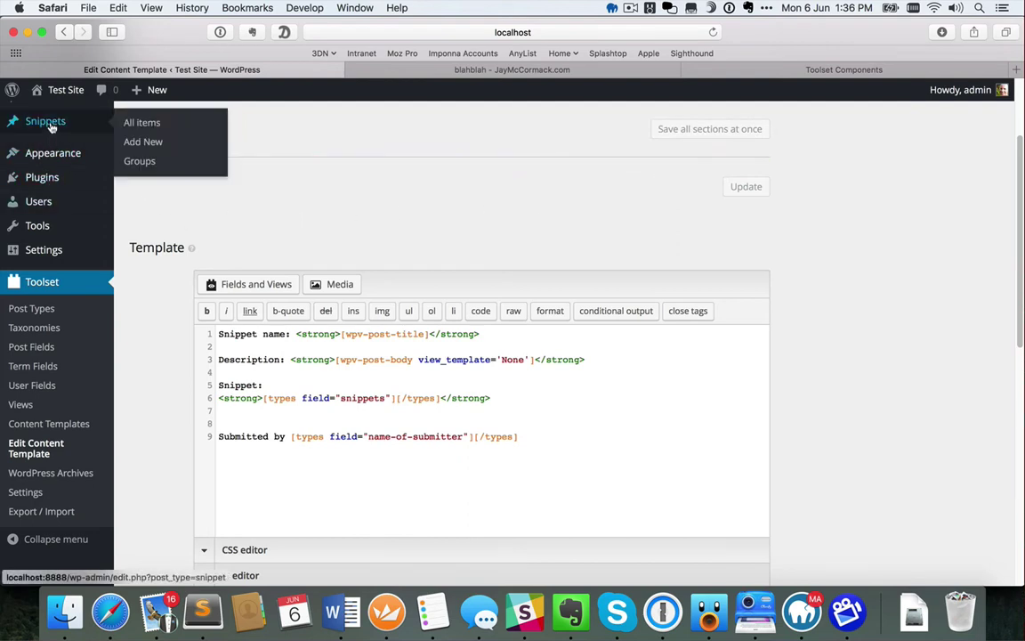
click(138, 122)
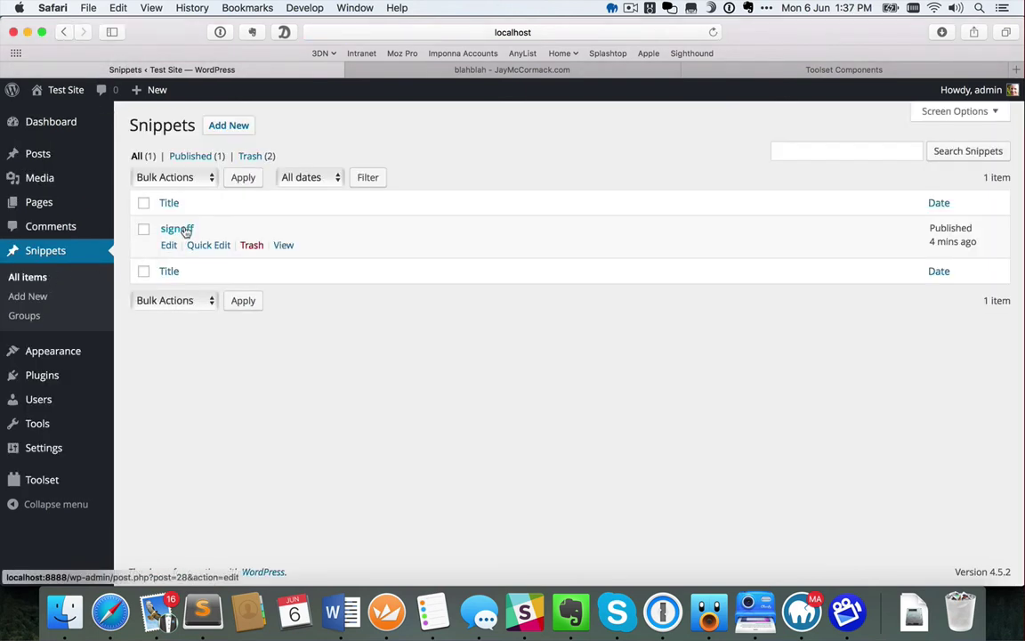
click(182, 230)
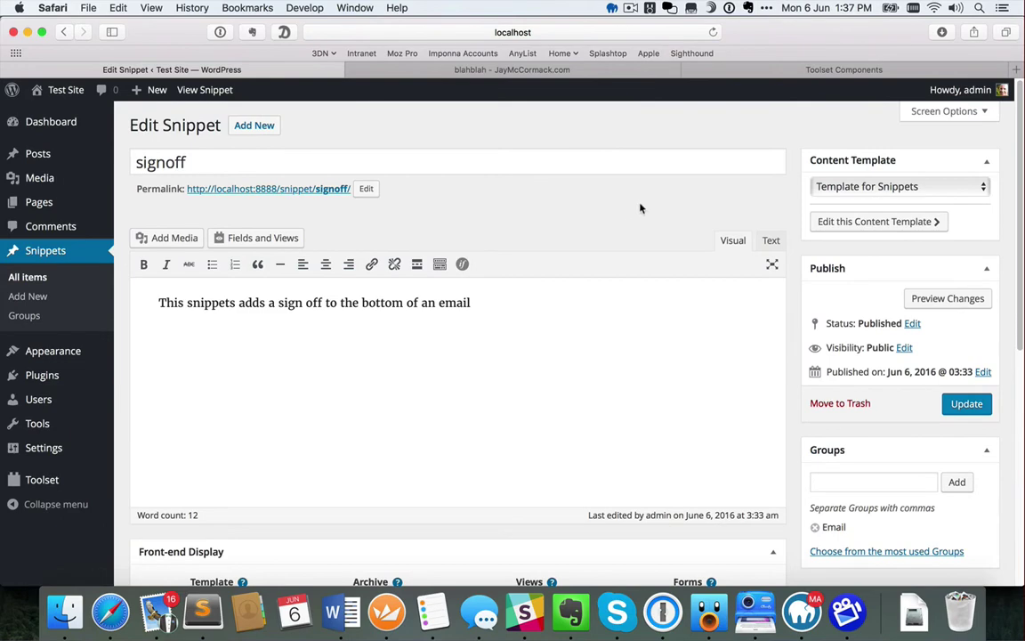
click(948, 299)
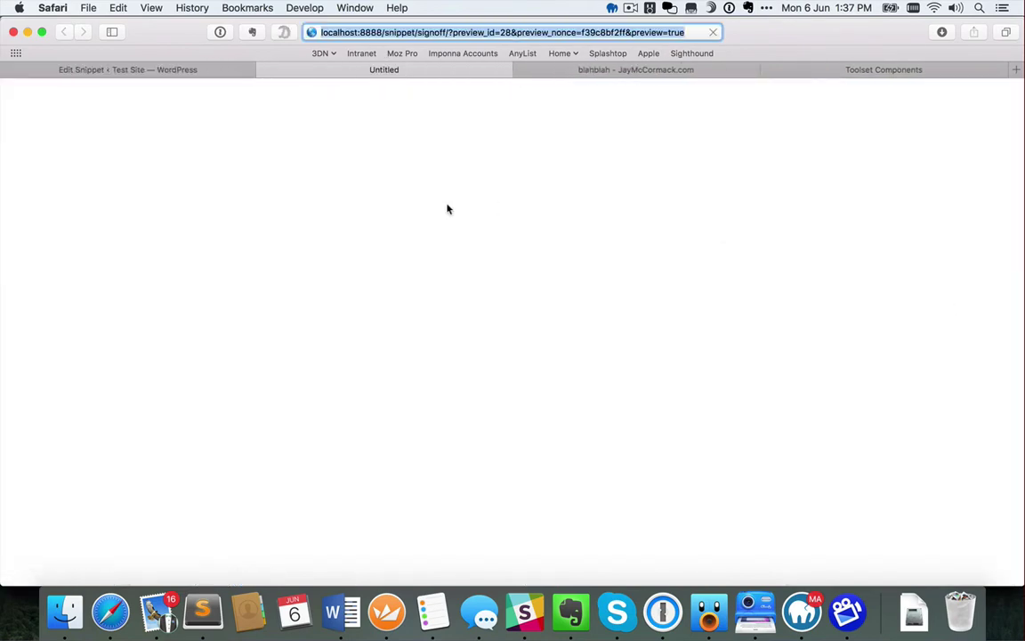
scroll(473, 325, down, 2)
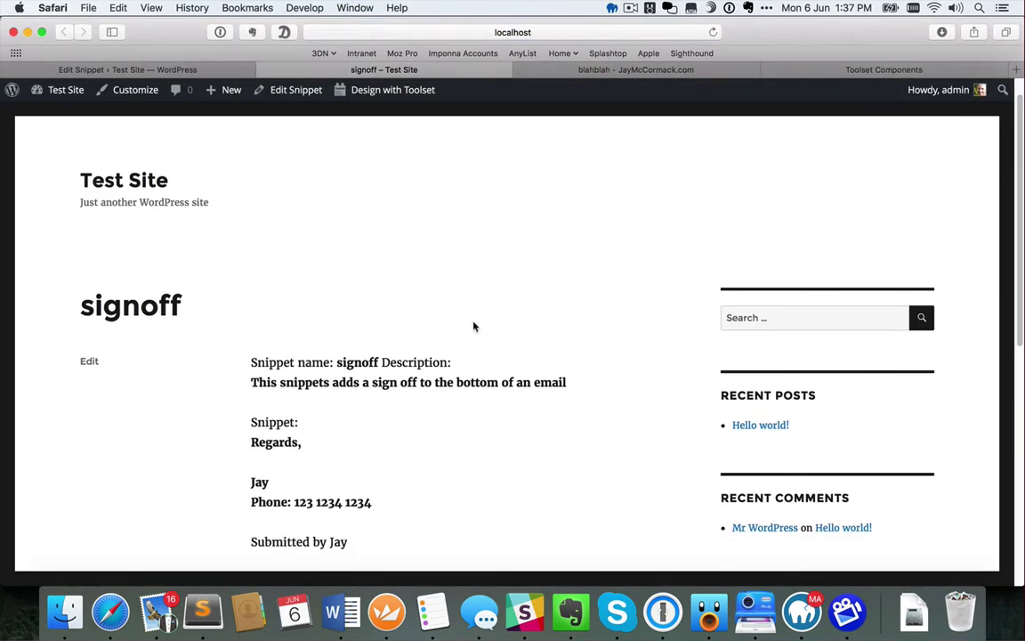
scroll(473, 327, down, 2)
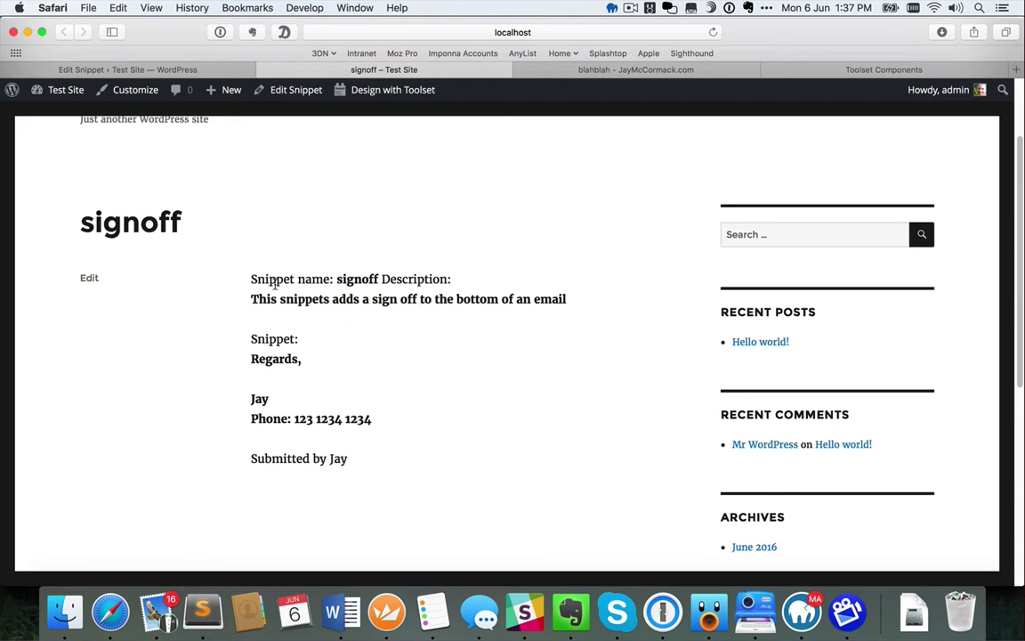
Open the Template for Snippets from the Content Templates list for editing
click(229, 71)
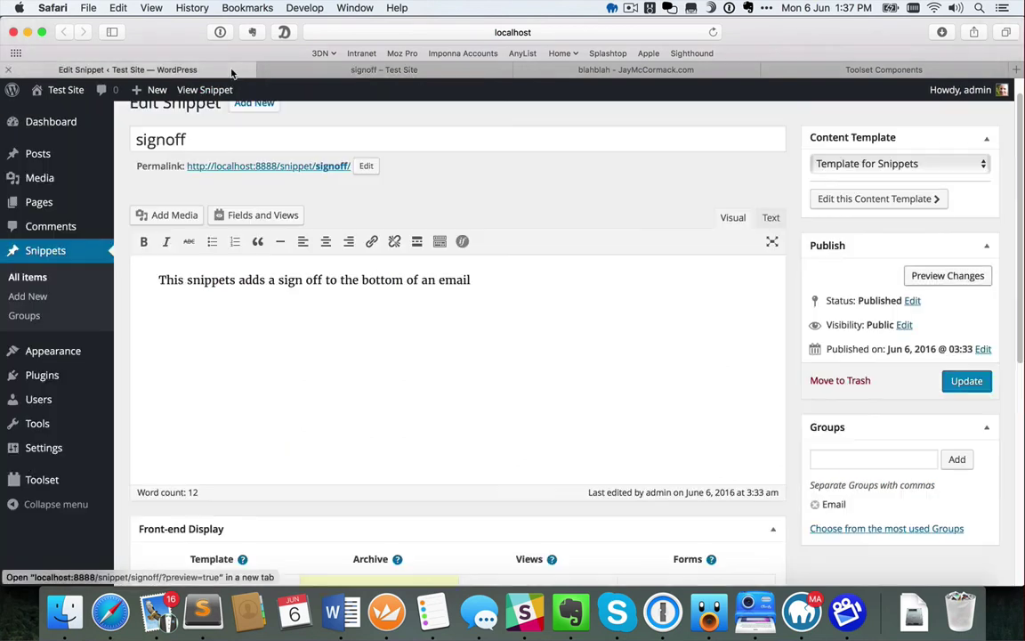
mouse_move(43, 478)
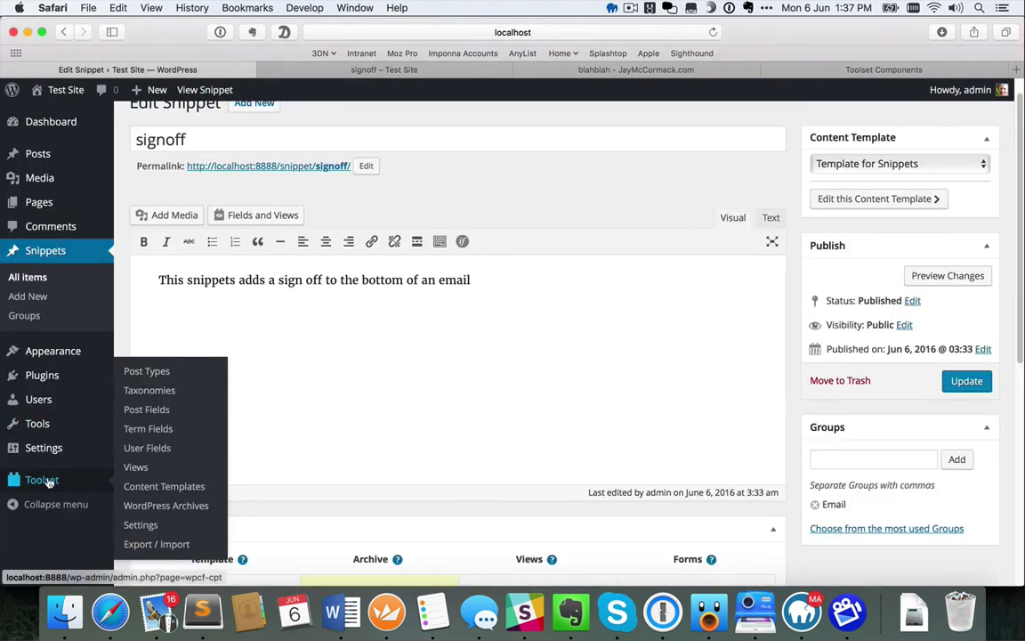
click(165, 488)
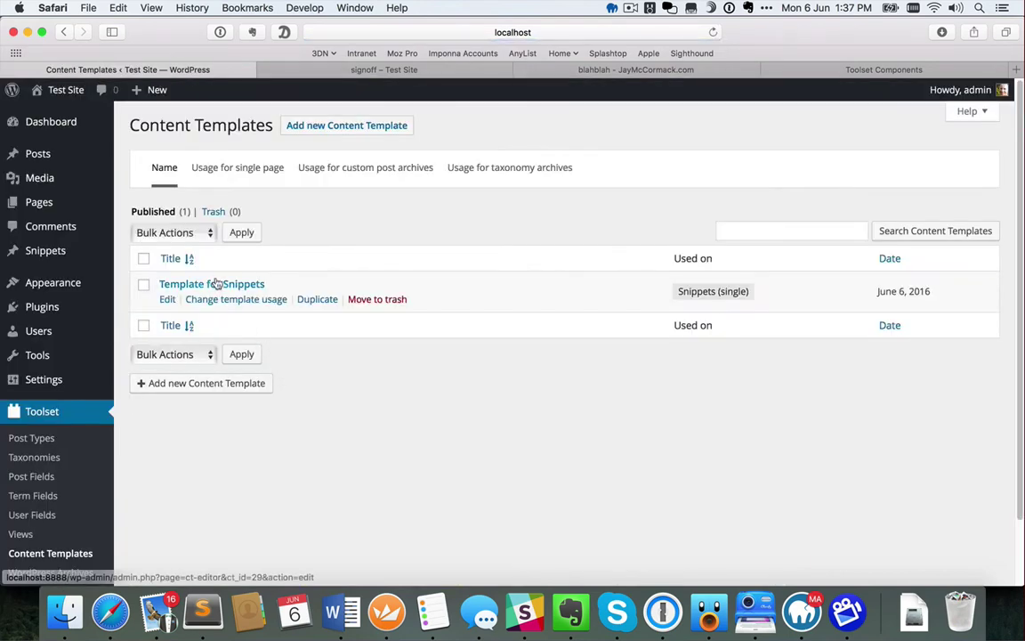
click(213, 284)
scroll(287, 356, down, 4)
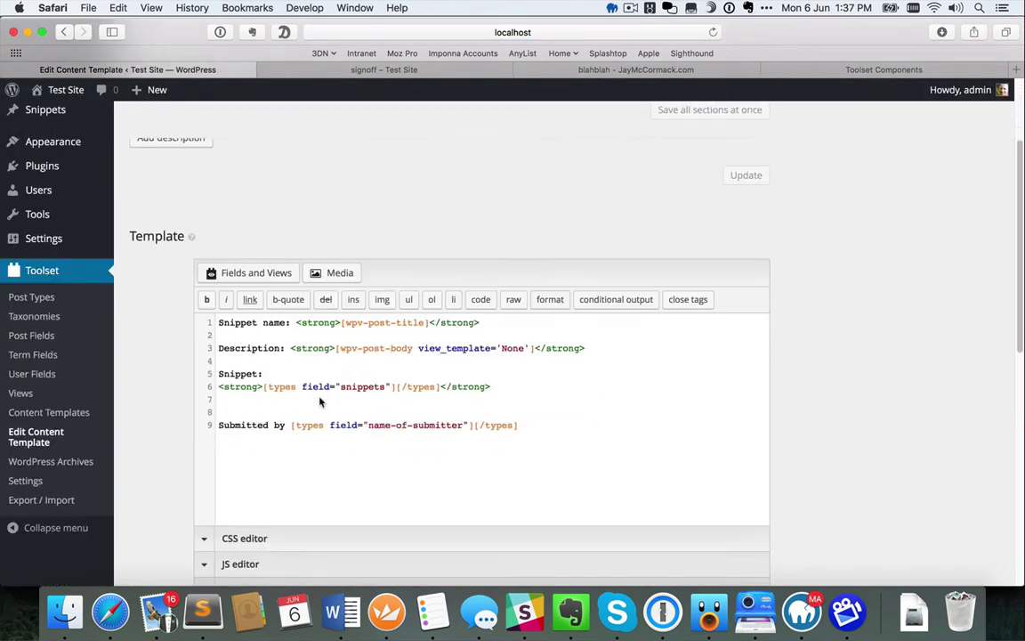
Append <br /> after the name, description, Snippet label and snippet field lines, then save
click(521, 313)
text(<br /?)
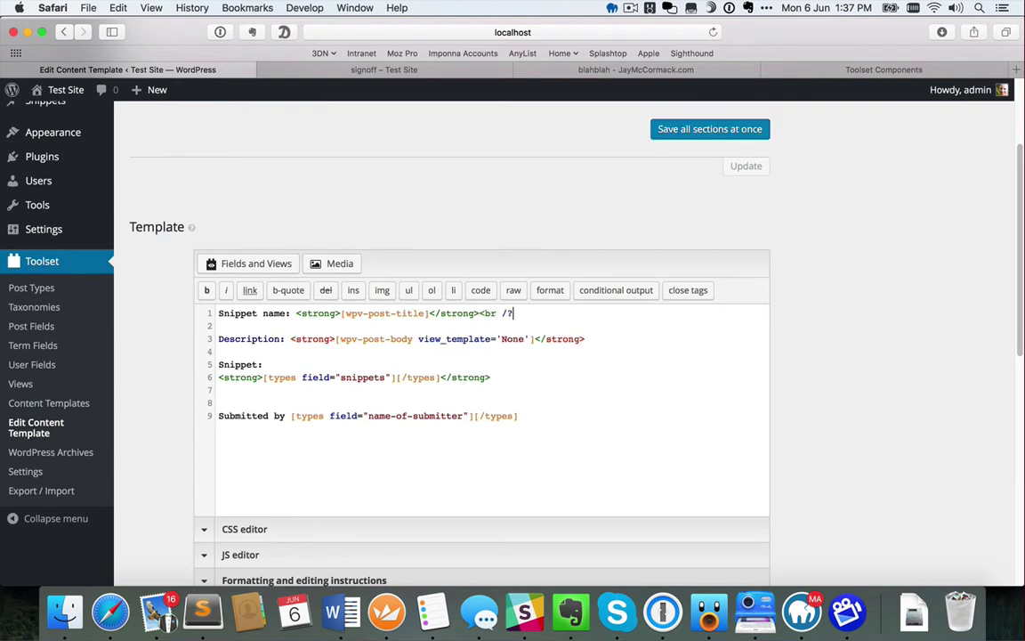
key(BackSpace)
text(>)
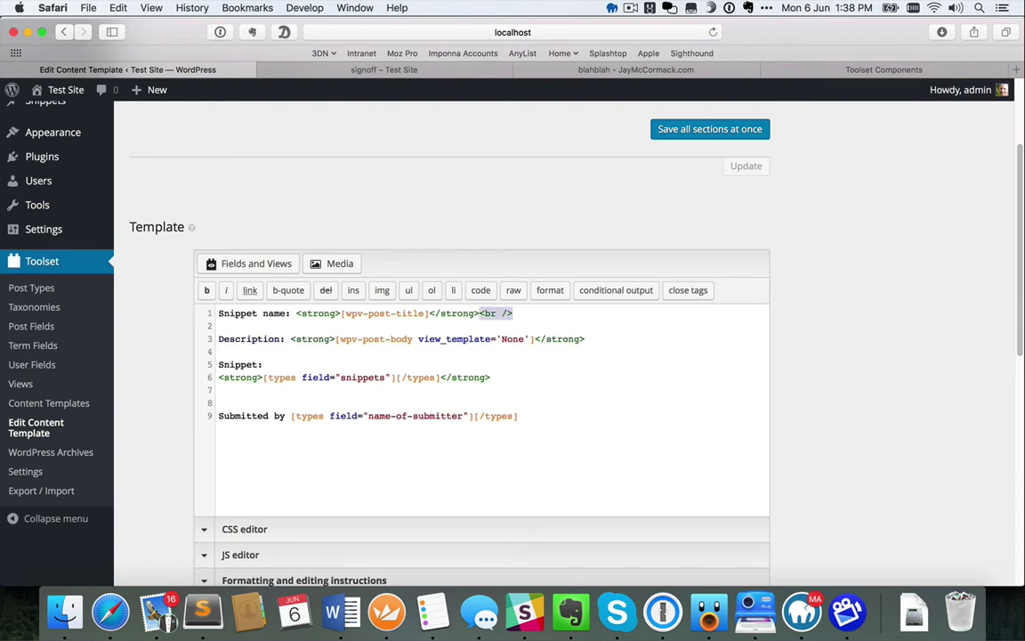
click(606, 339)
text(<br />)
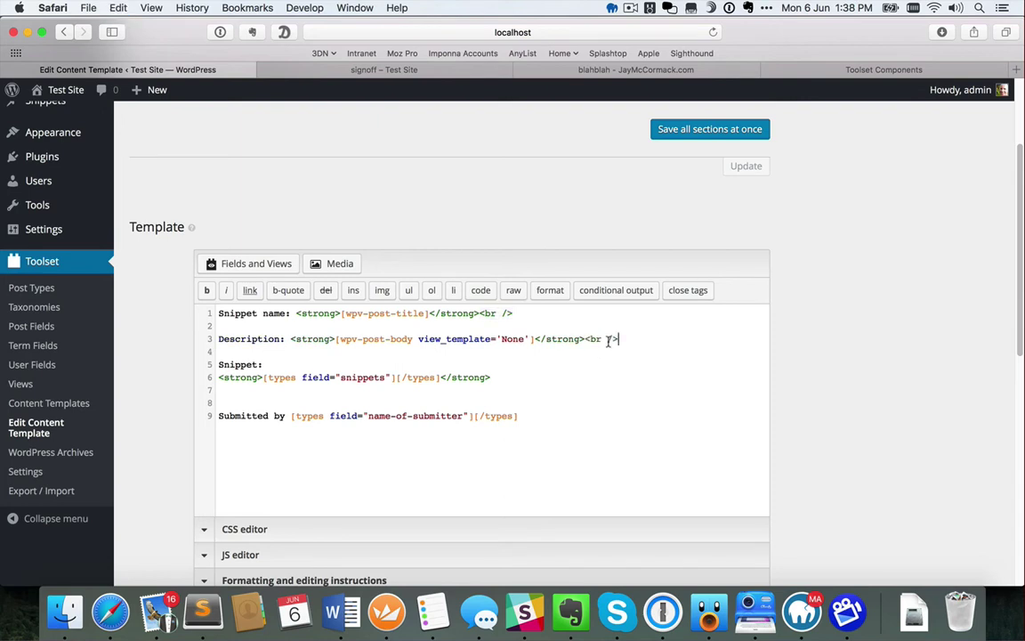
click(300, 364)
text(<br />)
click(497, 377)
text(<br />  <br />)
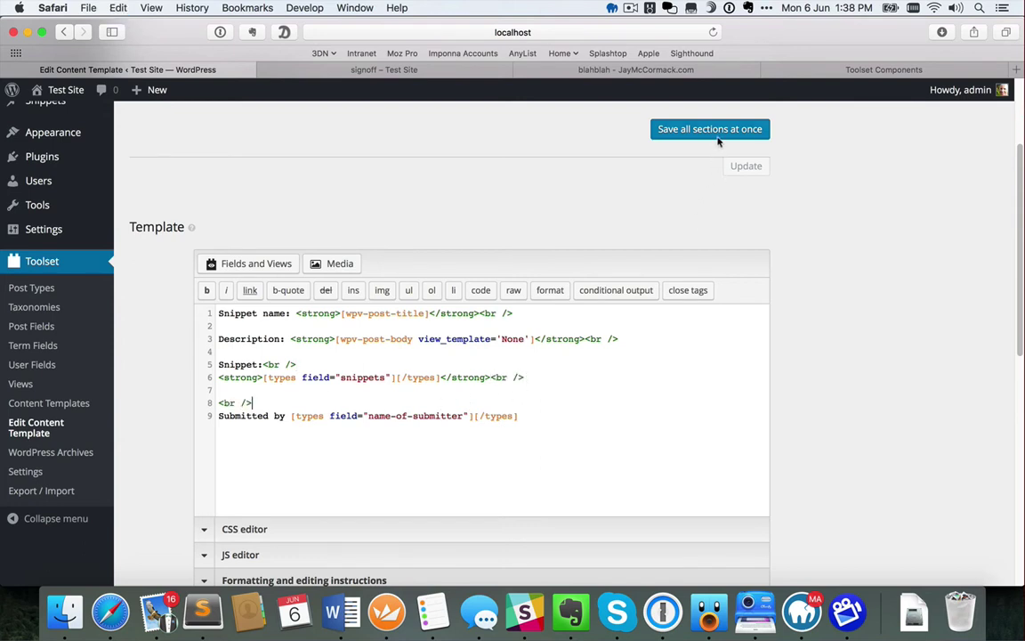
click(717, 132)
click(374, 69)
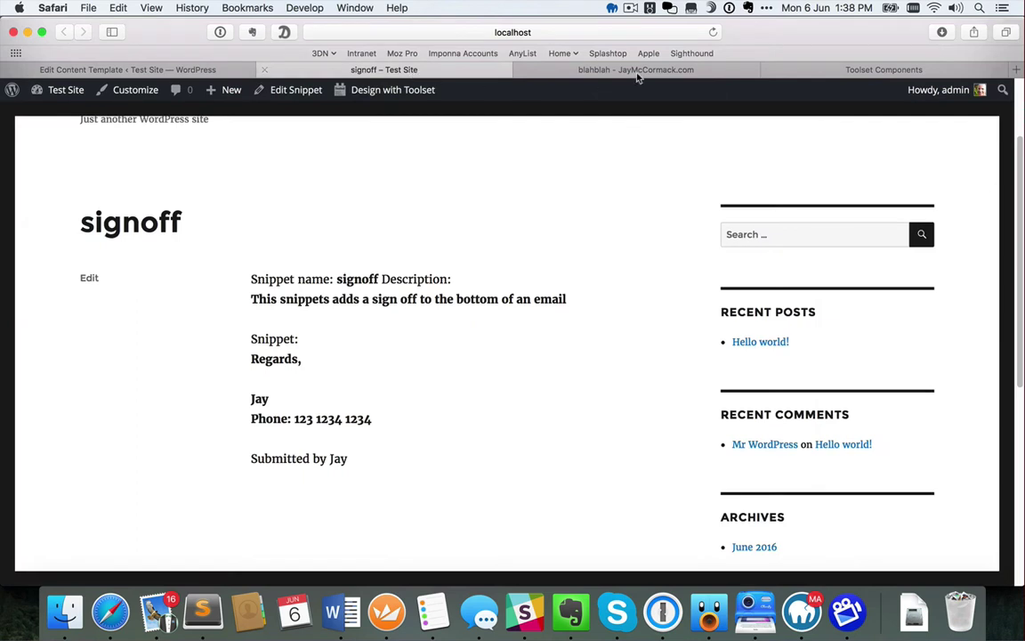
Reload the signoff preview to check the fields on separate lines, then compare with the live blahblah snippet page
key(super+r)
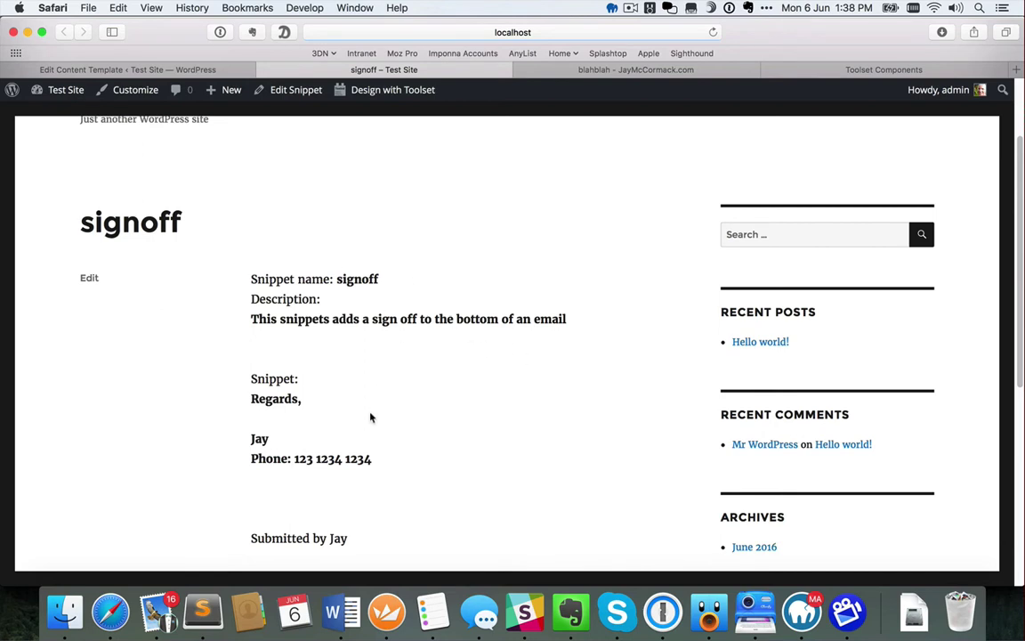
scroll(443, 456, down, 3)
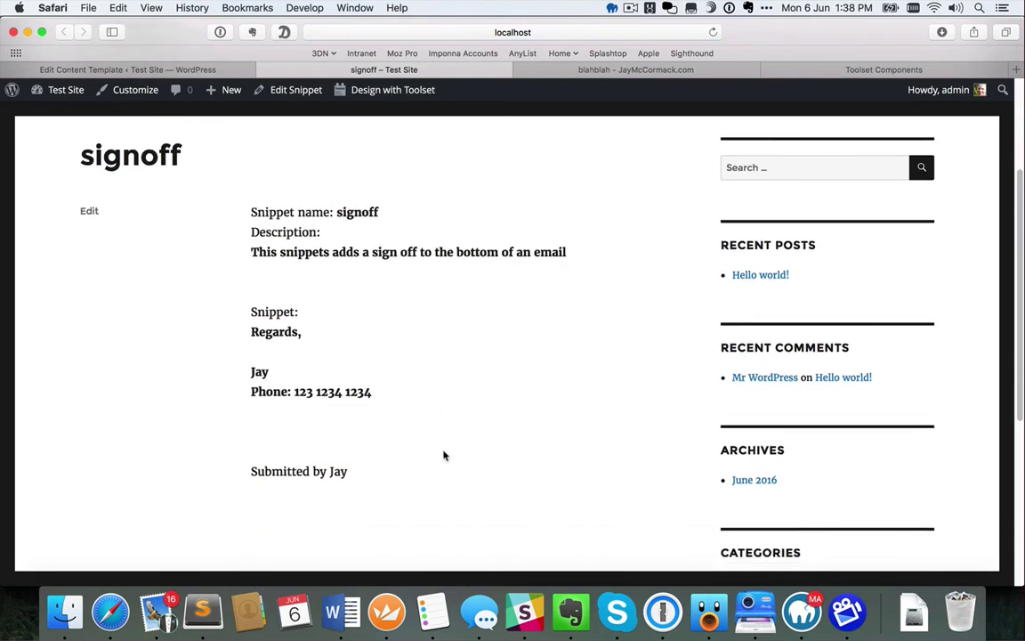
scroll(443, 456, up, 5)
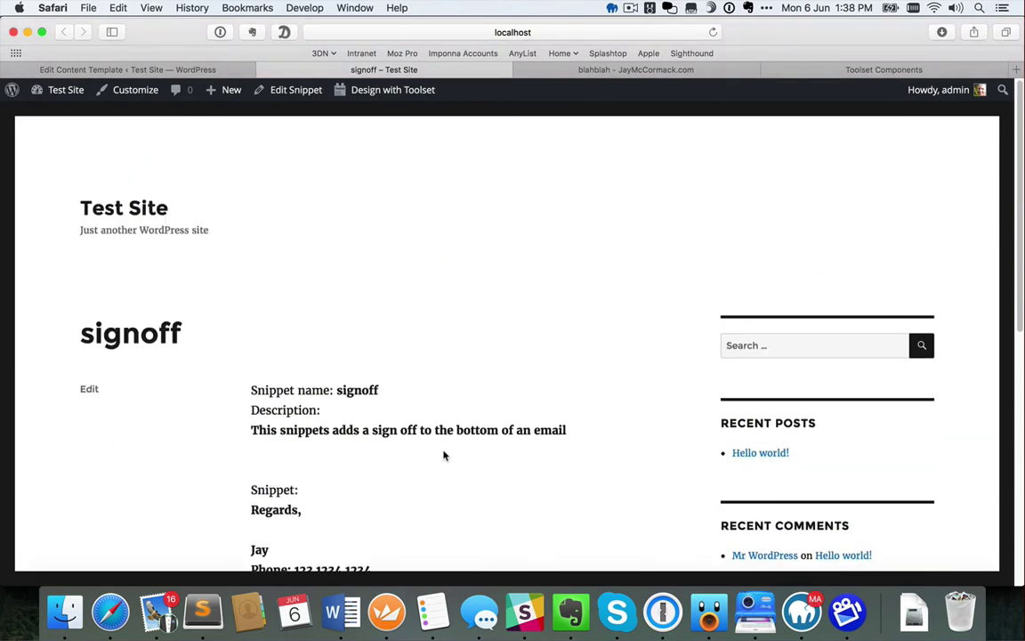
click(206, 70)
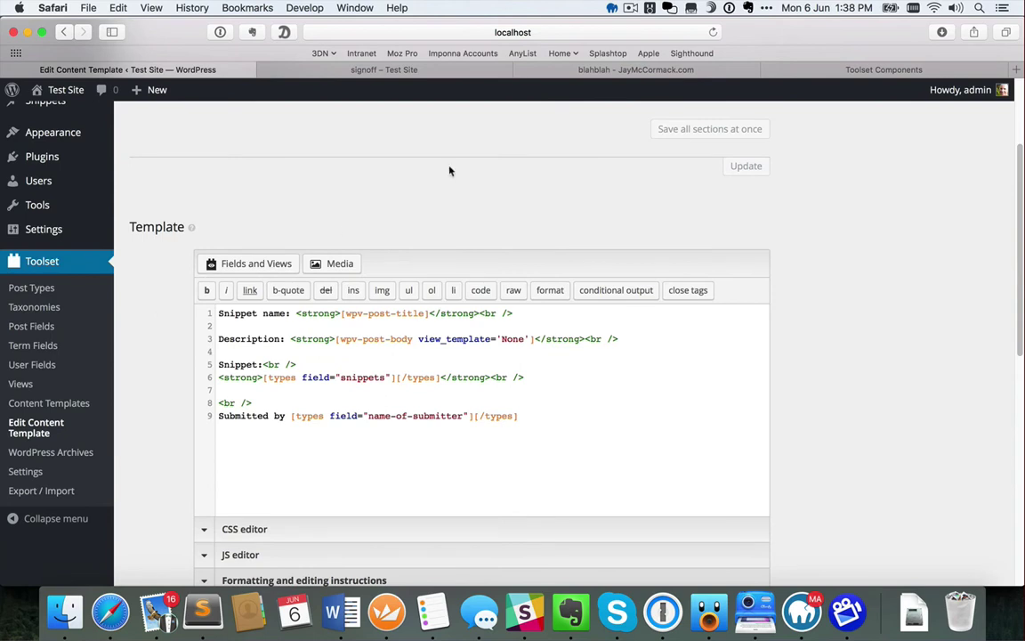
click(623, 69)
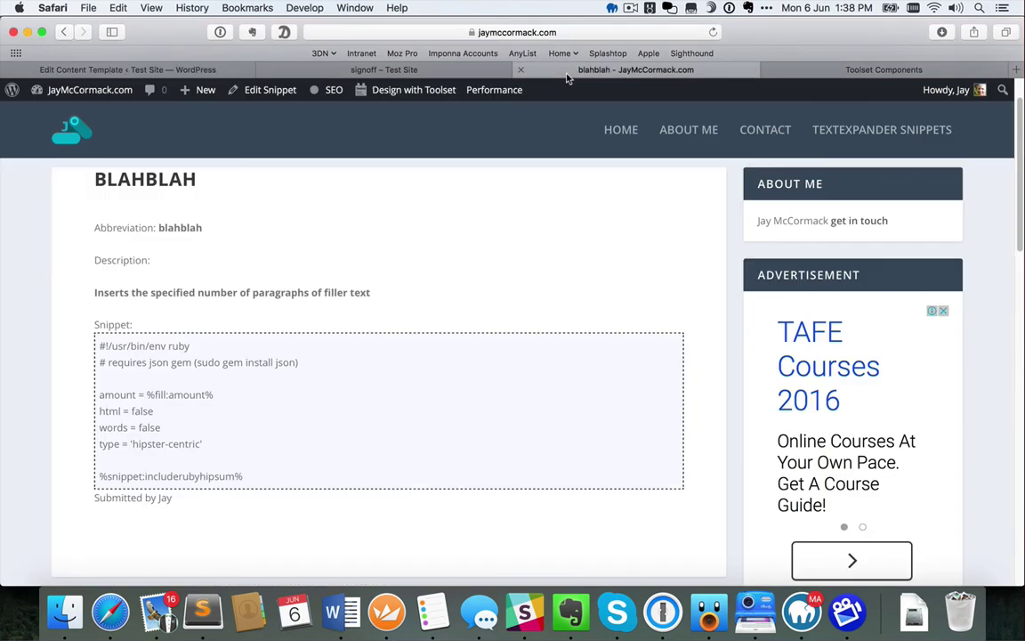
Review the live site's TextExpander Snippets table and Snippet Groups list, then close the signoff preview
click(847, 130)
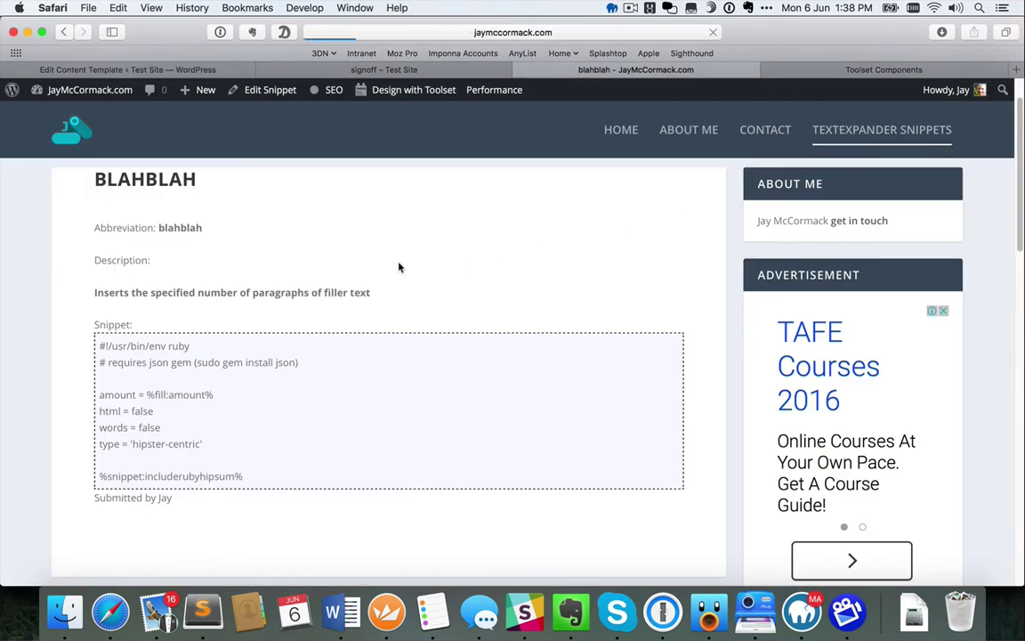
scroll(421, 366, down, 3)
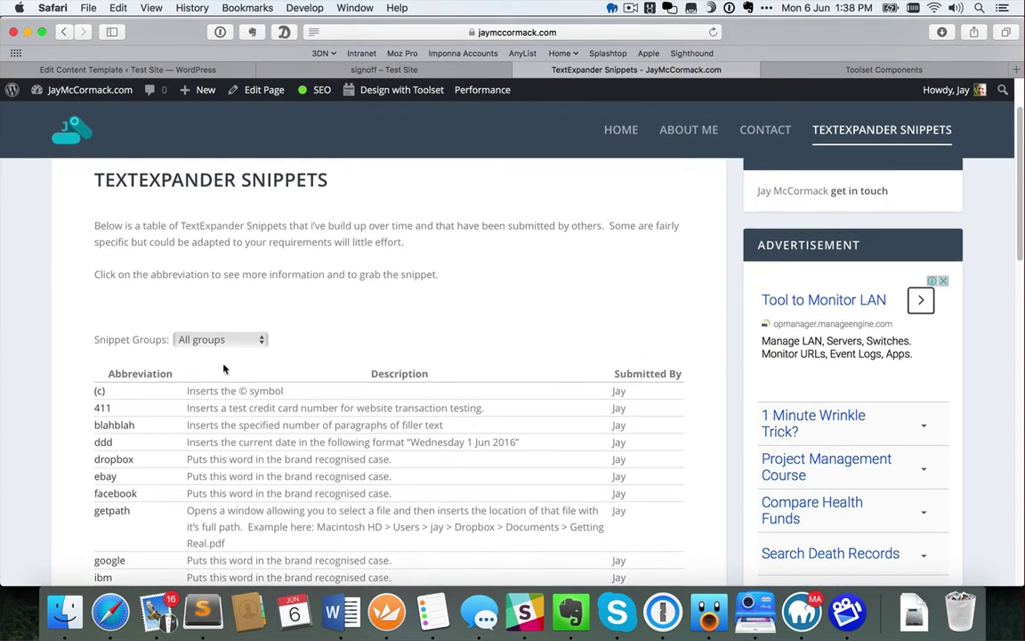
click(219, 339)
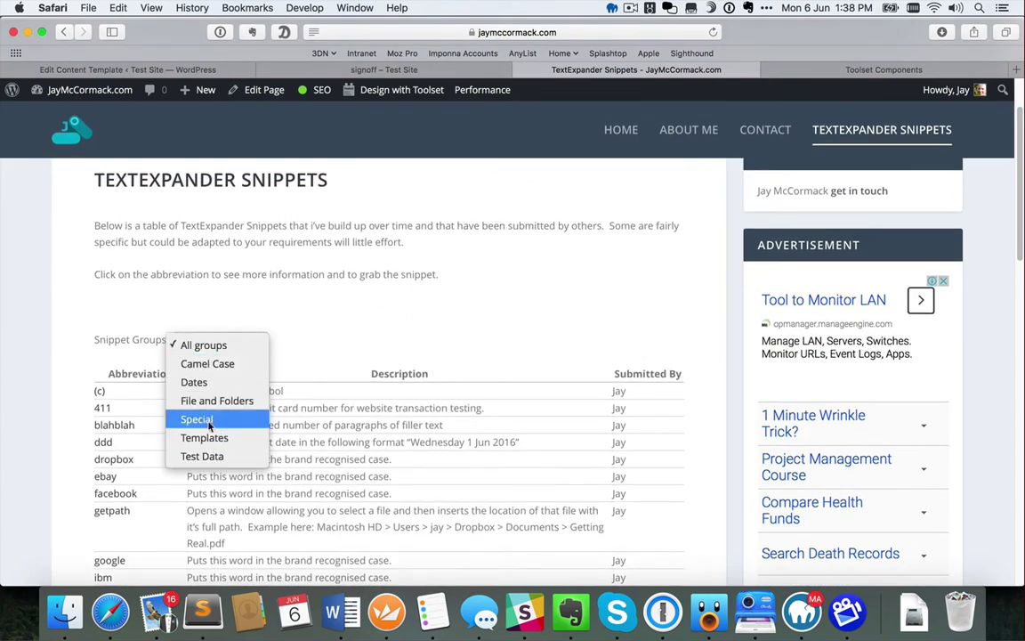
click(327, 335)
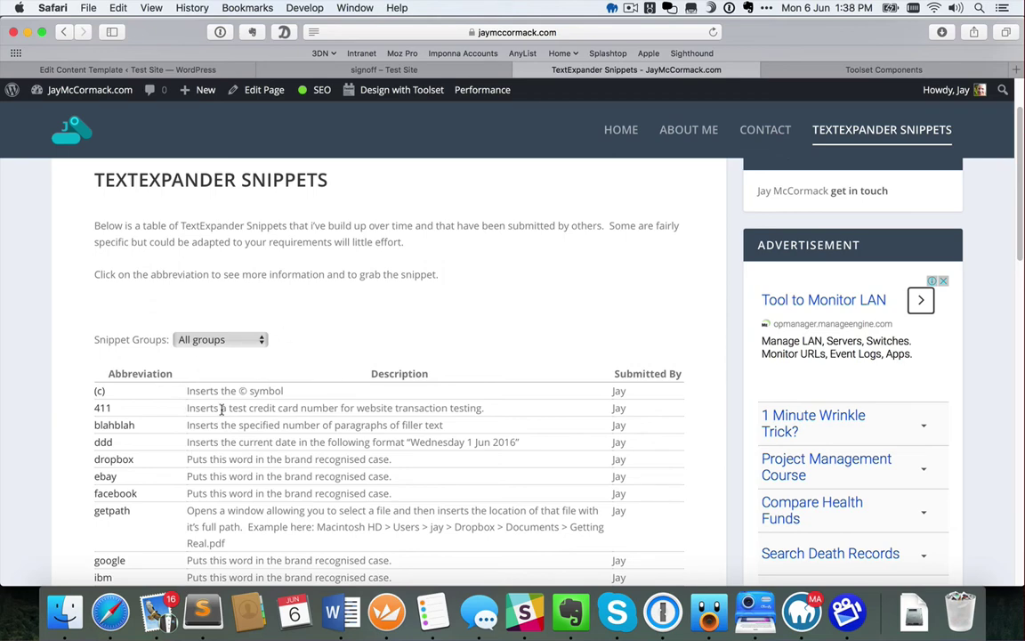
click(276, 71)
click(265, 70)
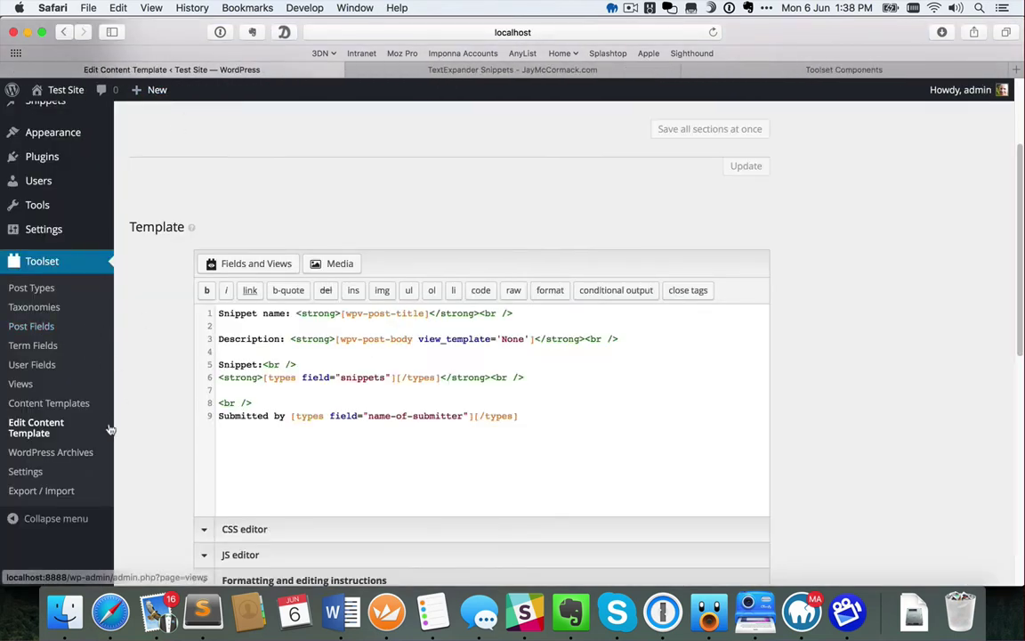
Look over the Snippets post type settings, then go to the empty Toolset Views page
click(33, 290)
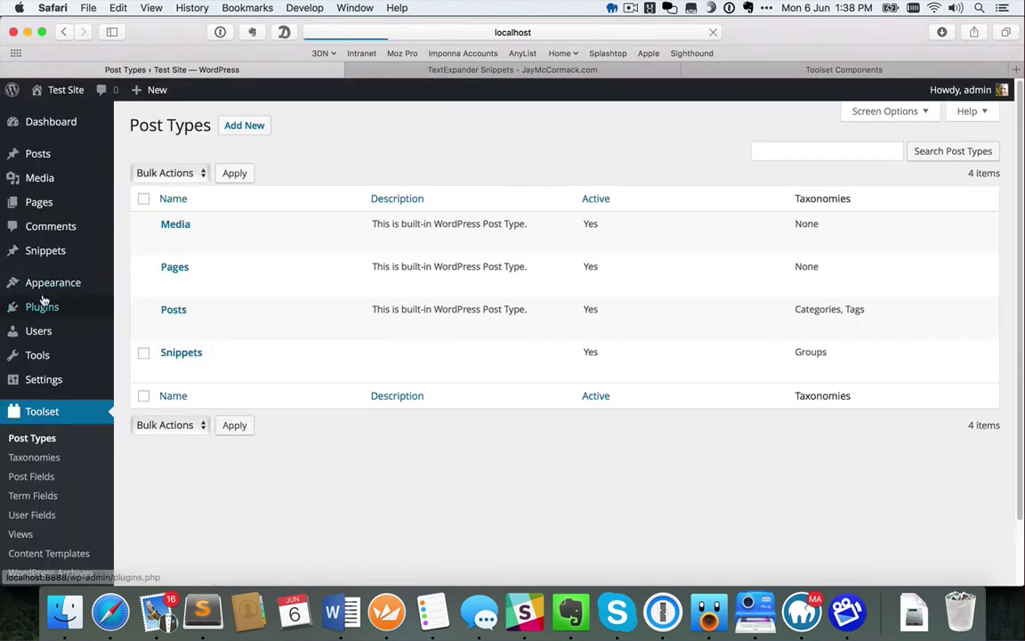
click(197, 354)
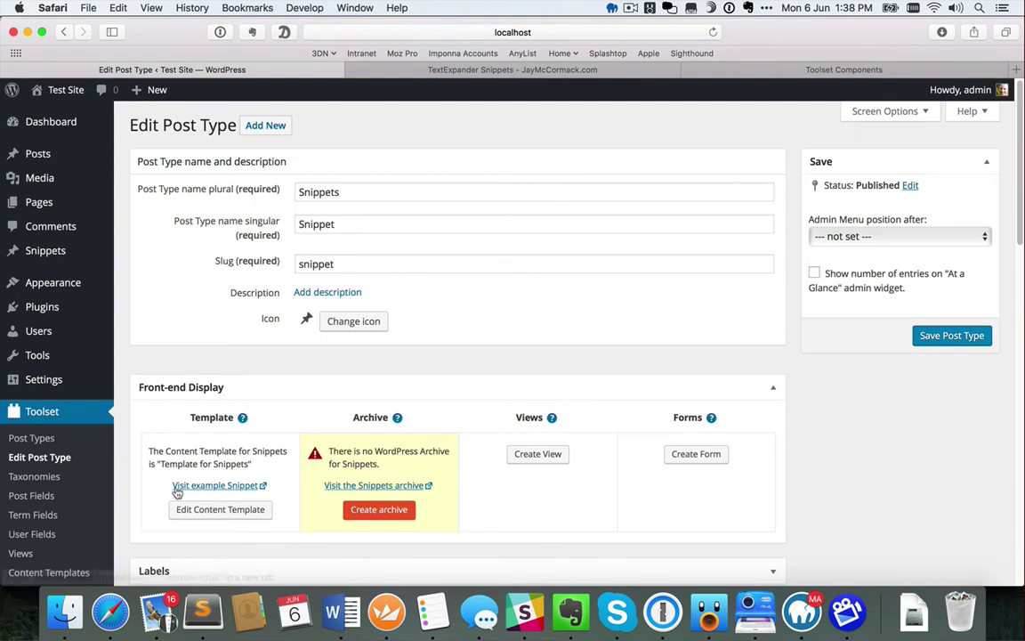
click(20, 554)
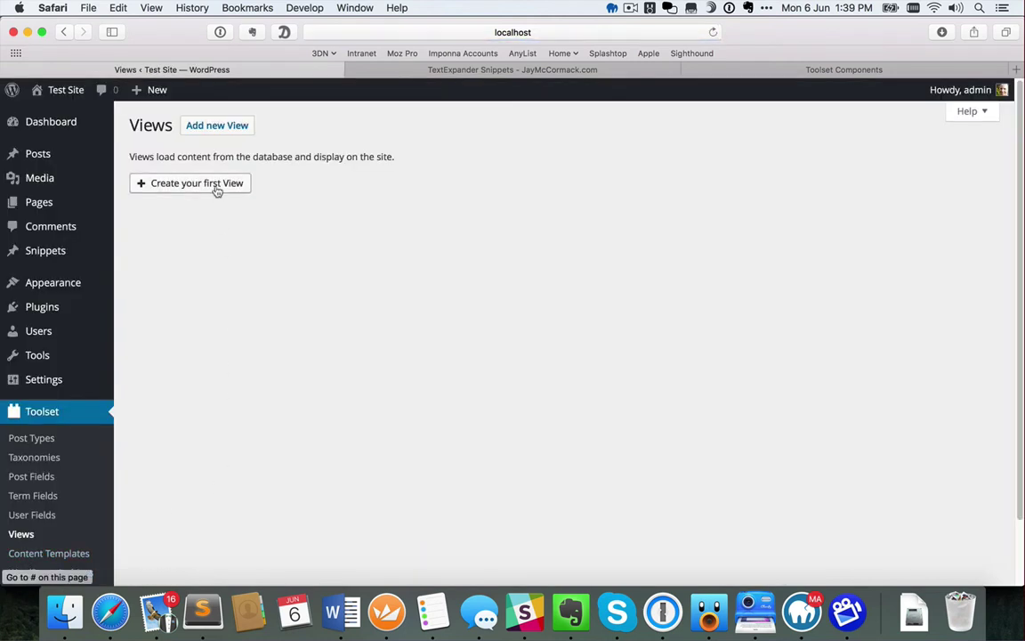
Create a View named 'List of snippets' that displays results as a parametric search
click(217, 191)
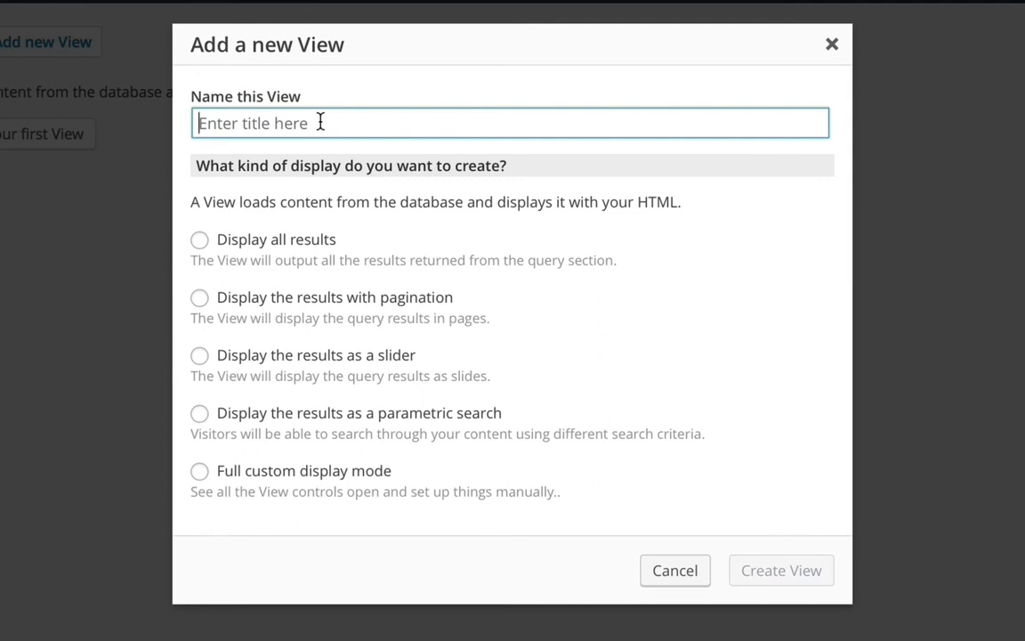
text(List of snippets)
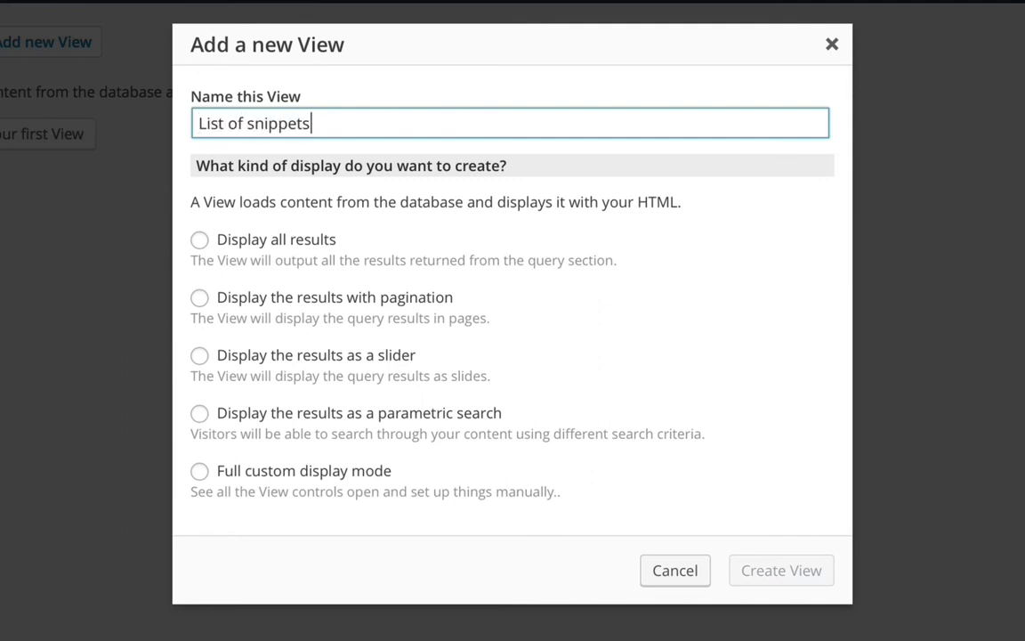
click(200, 414)
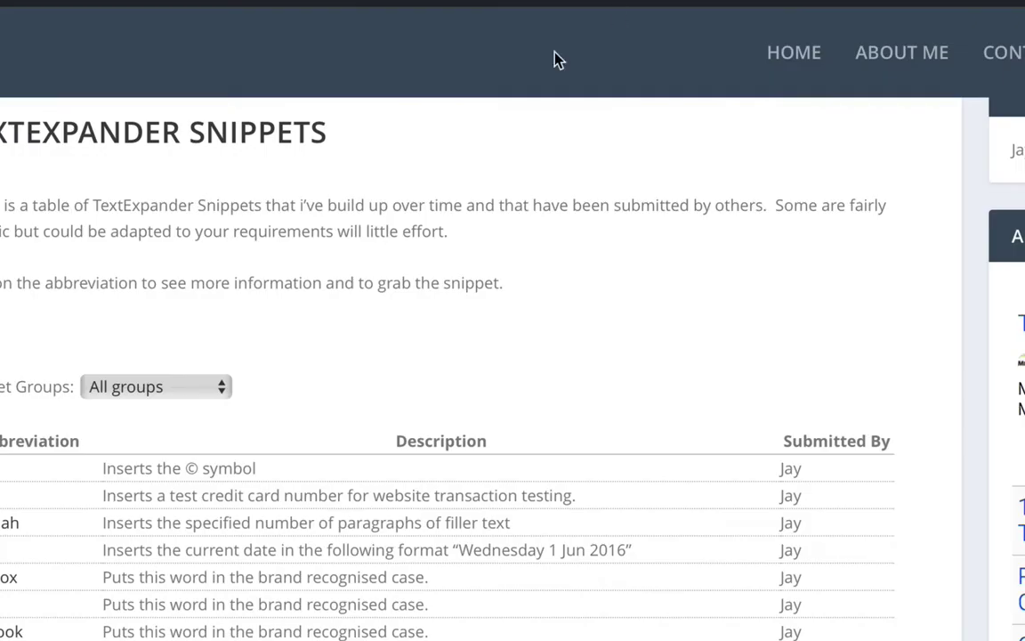
click(137, 397)
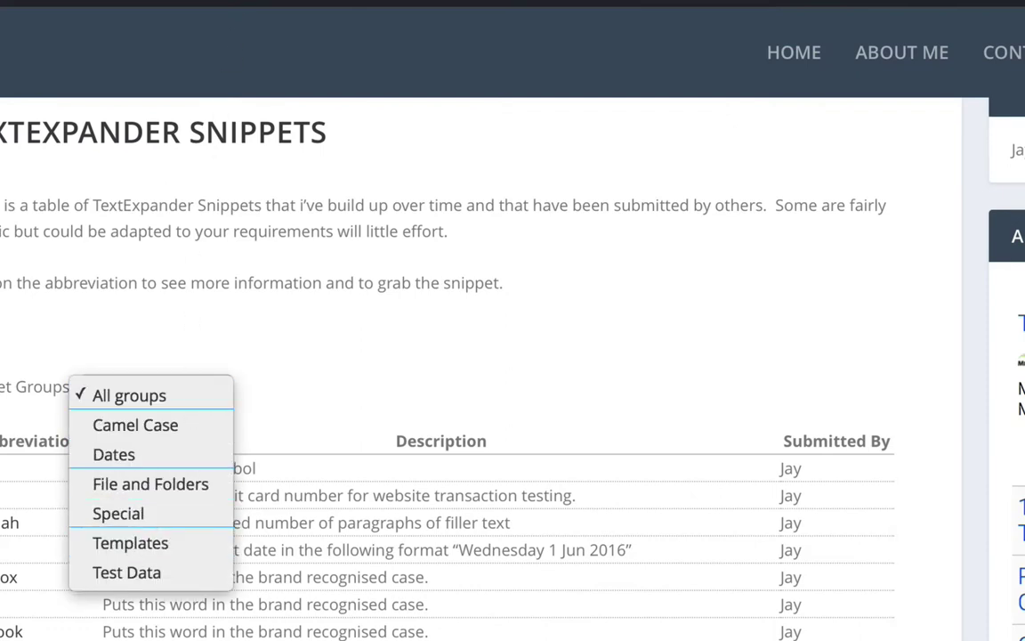
click(220, 108)
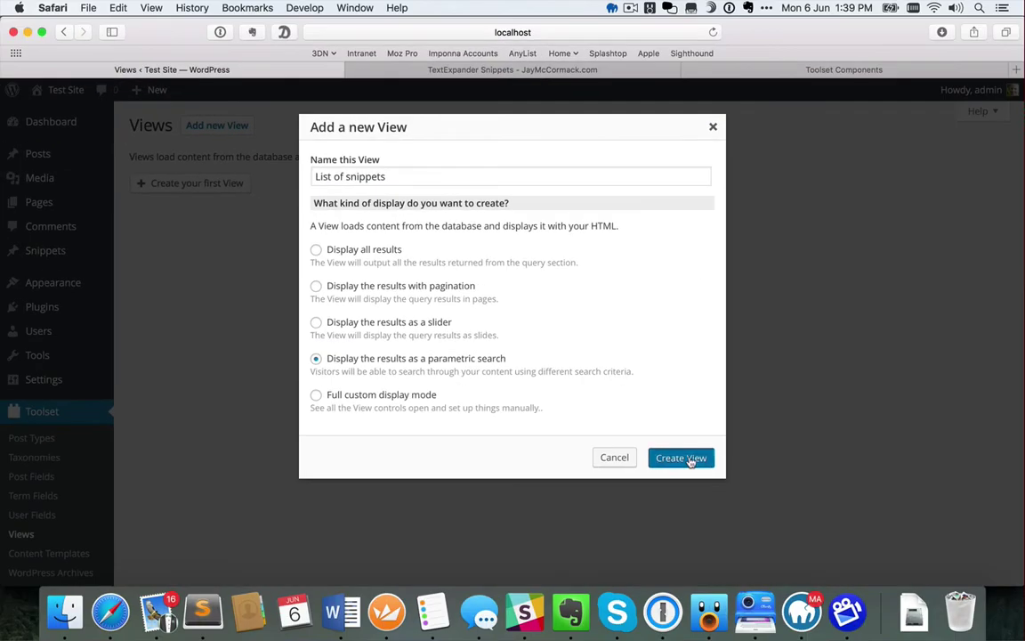
click(890, 575)
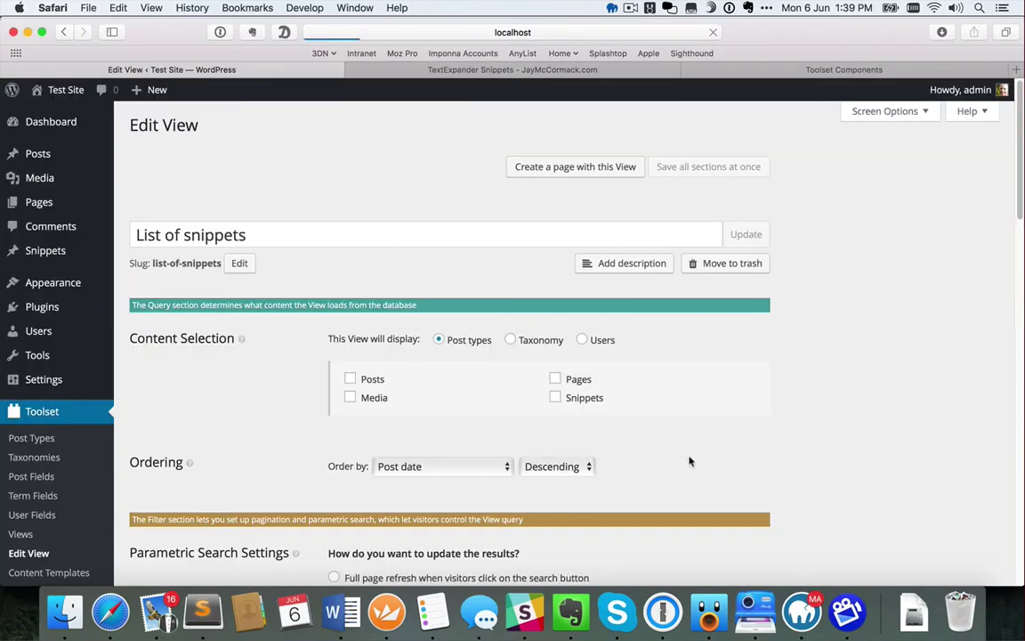
Select Snippets as the View's content, ordered by Post title, Ascending
scroll(873, 438, down, 3)
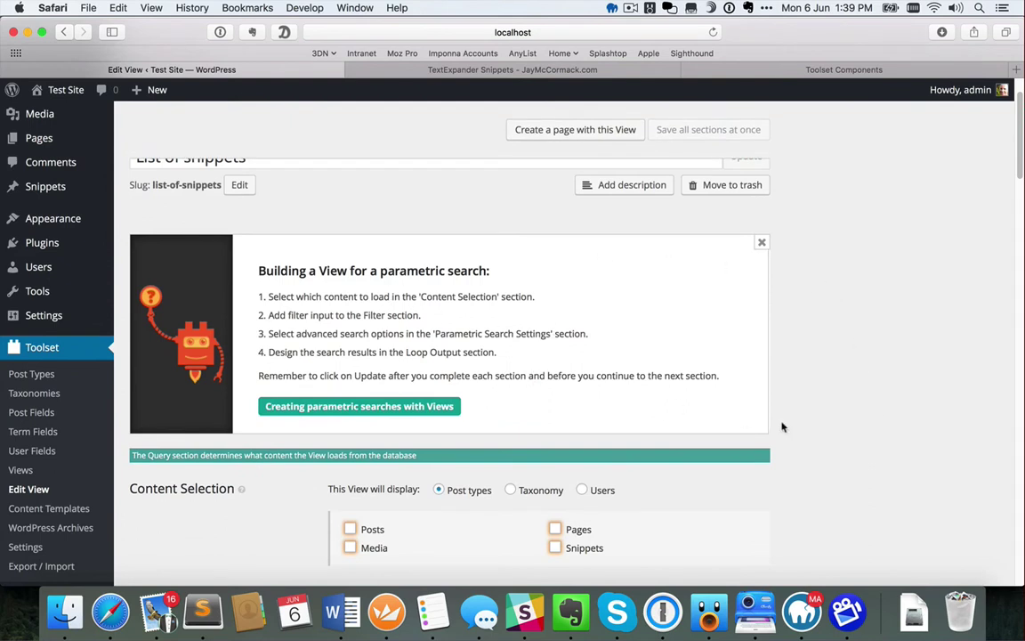
scroll(812, 438, down, 4)
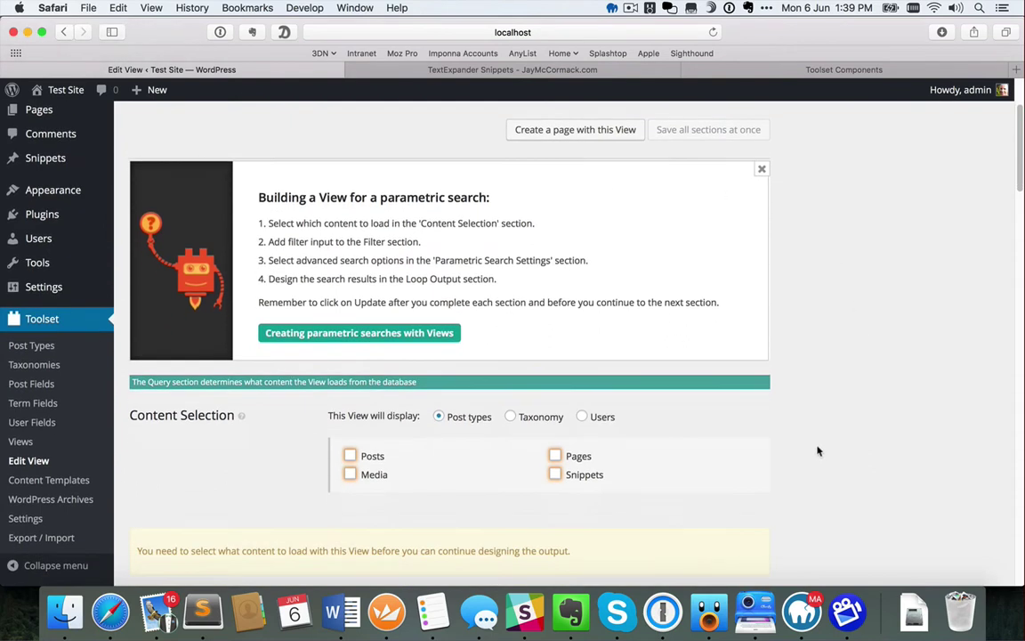
scroll(820, 452, down, 1)
scroll(820, 452, down, 3)
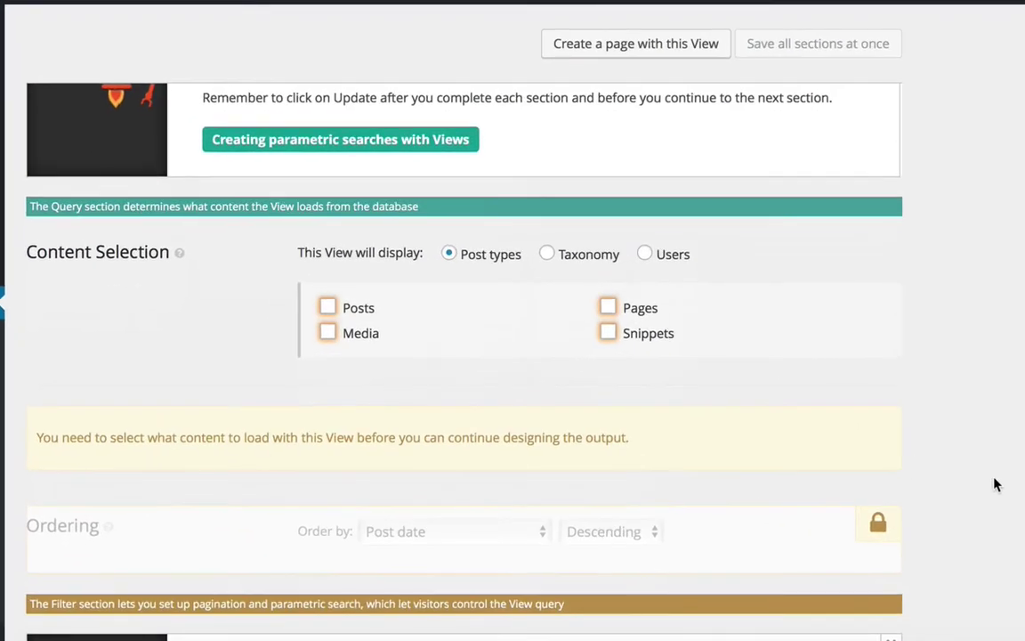
scroll(937, 480, down, 3)
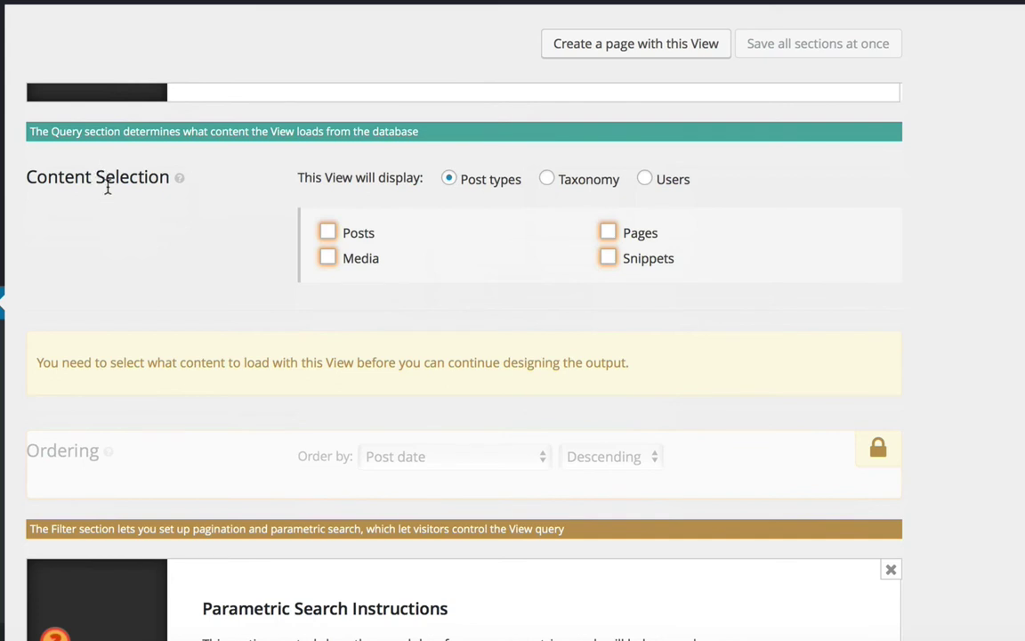
click(608, 259)
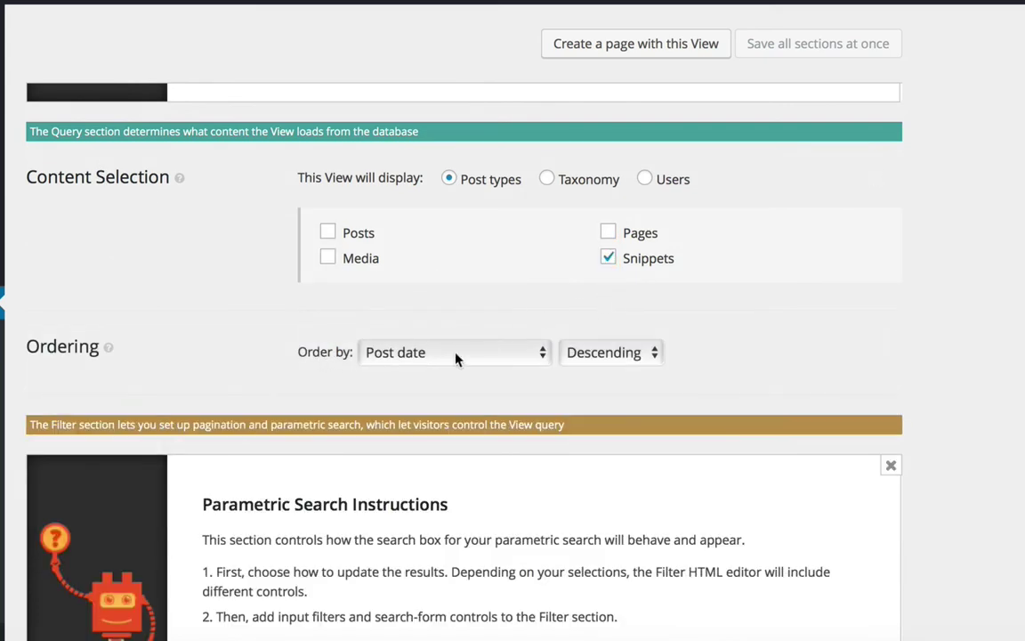
click(457, 355)
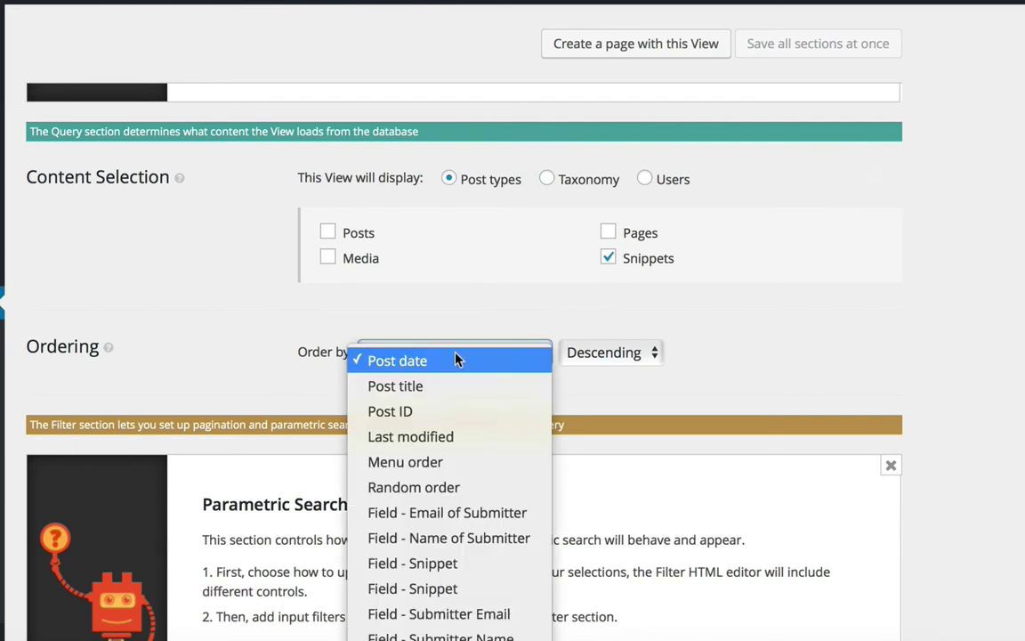
click(426, 389)
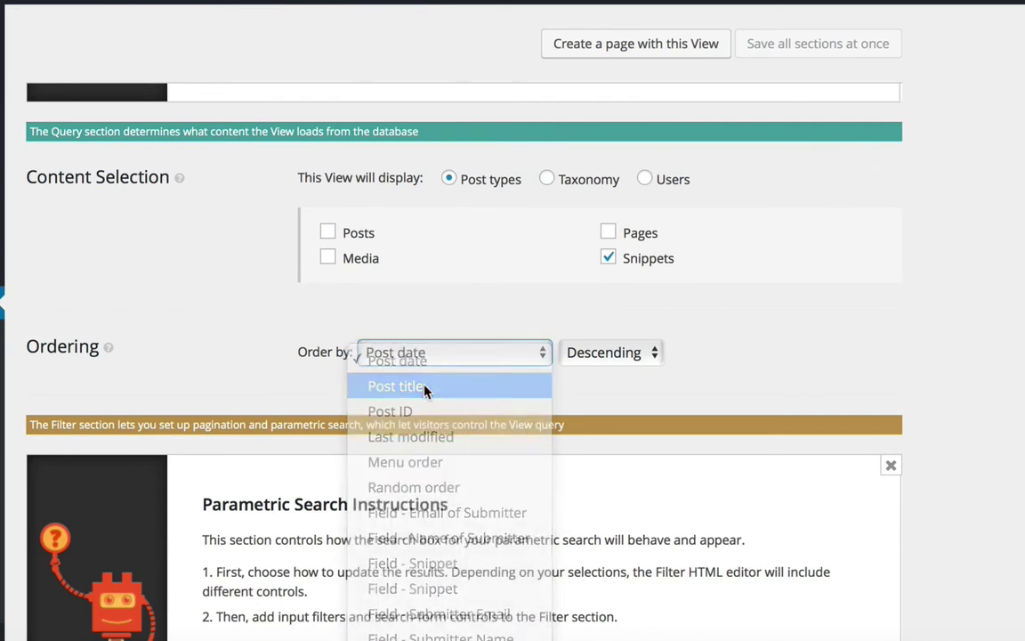
click(614, 356)
click(650, 388)
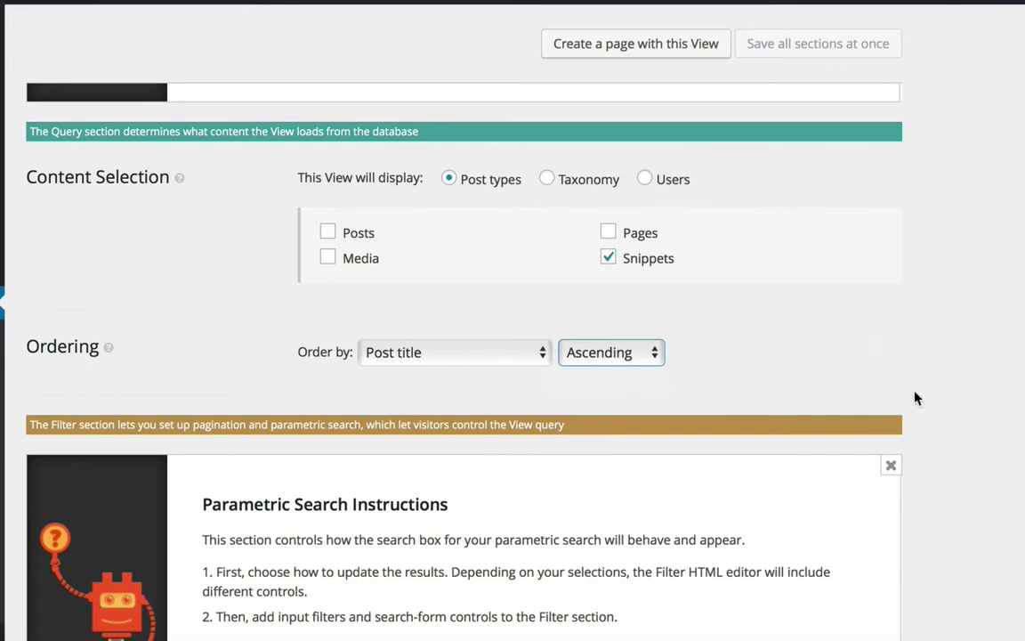
scroll(943, 444, down, 6)
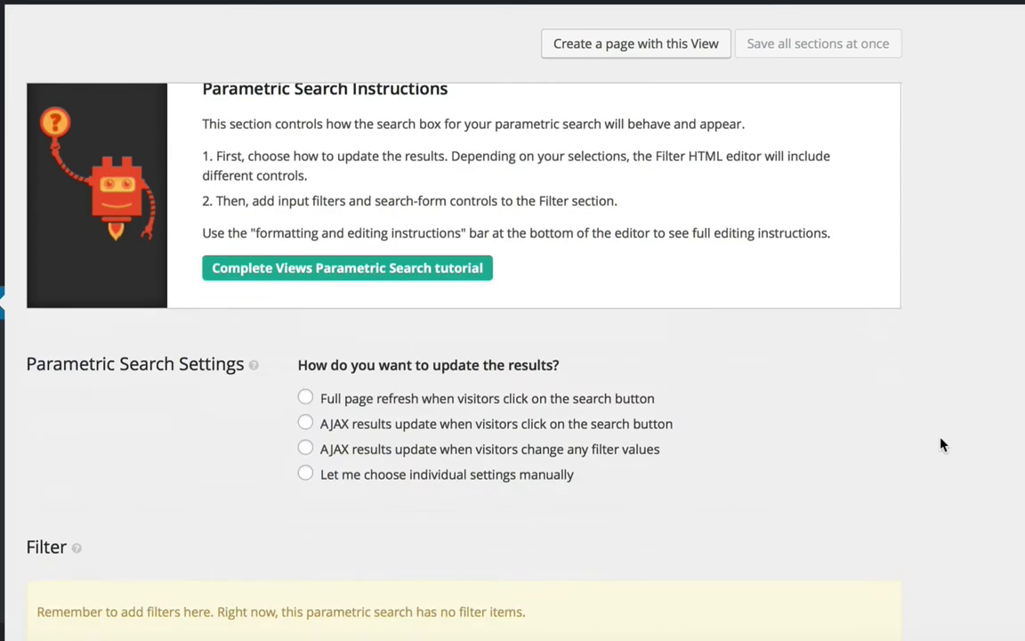
Choose 'AJAX results update when visitors change any filter values' in Parametric Search Settings
scroll(943, 444, down, 2)
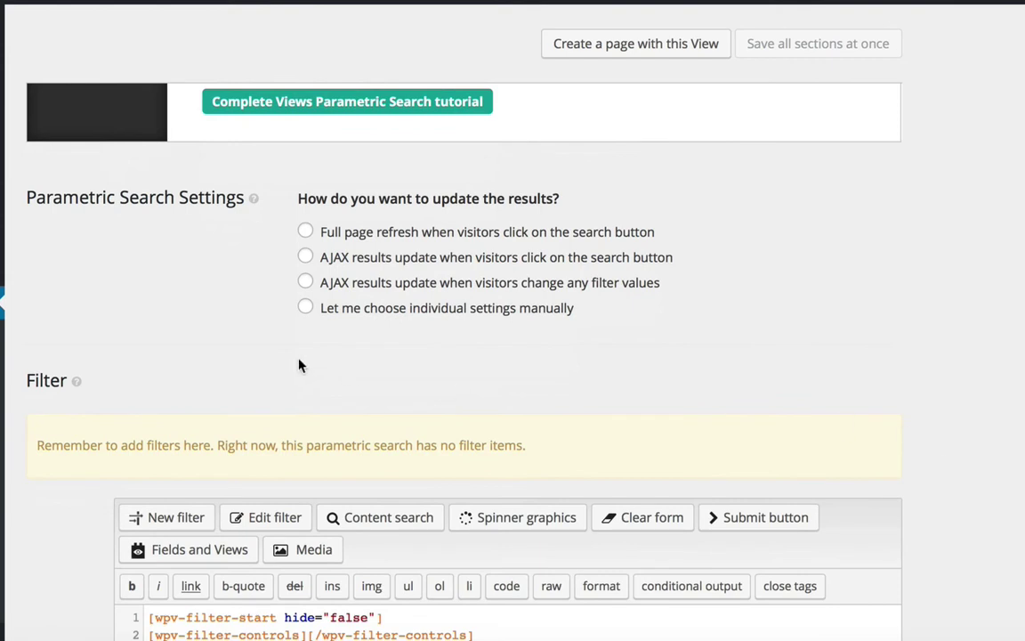
click(306, 283)
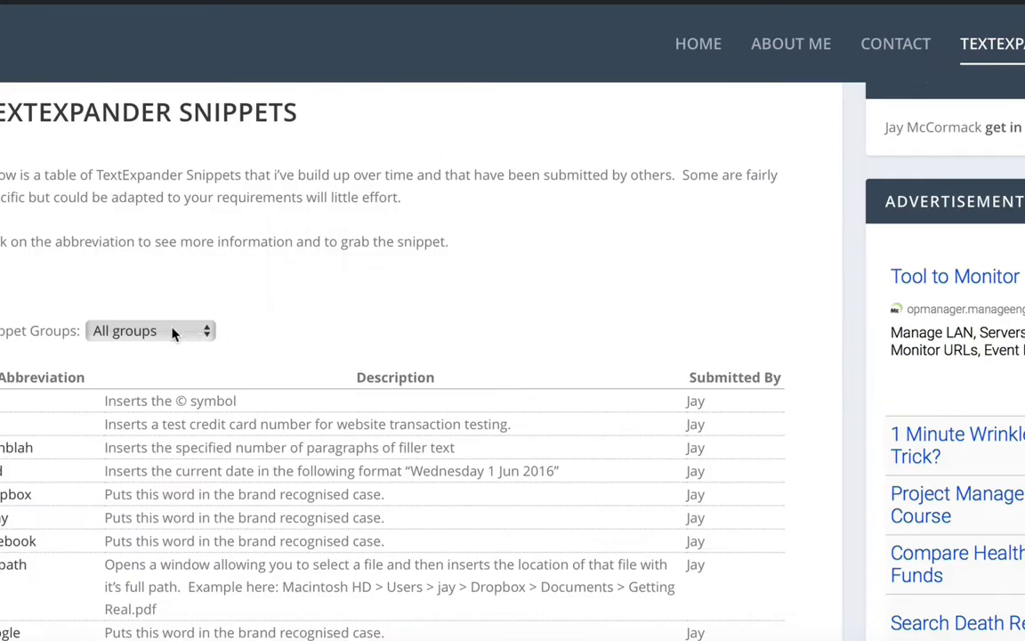
click(174, 331)
key(Escape)
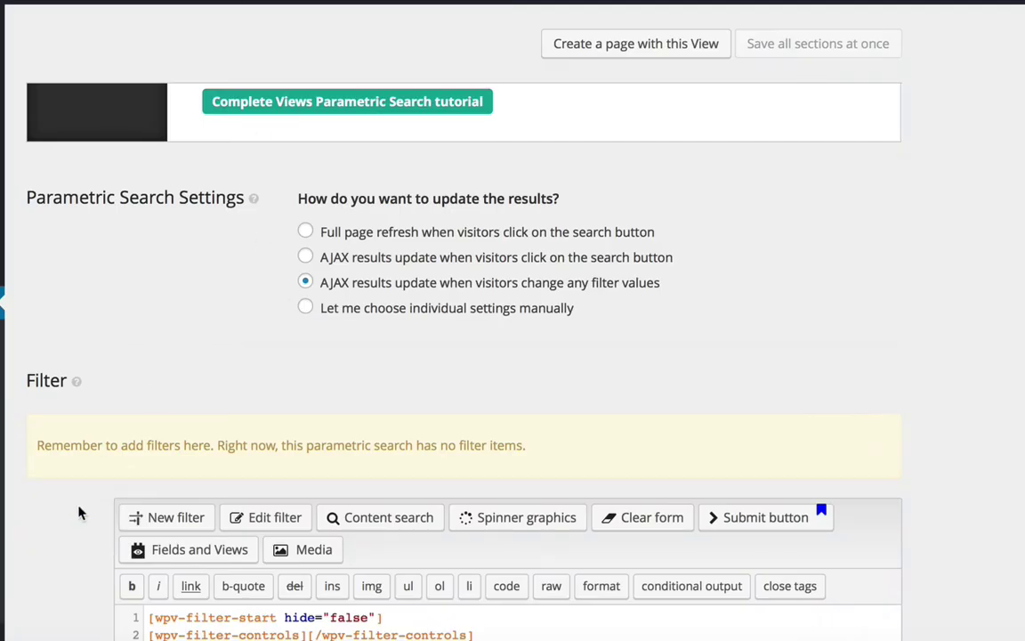
scroll(78, 512, down, 3)
scroll(79, 514, down, 2)
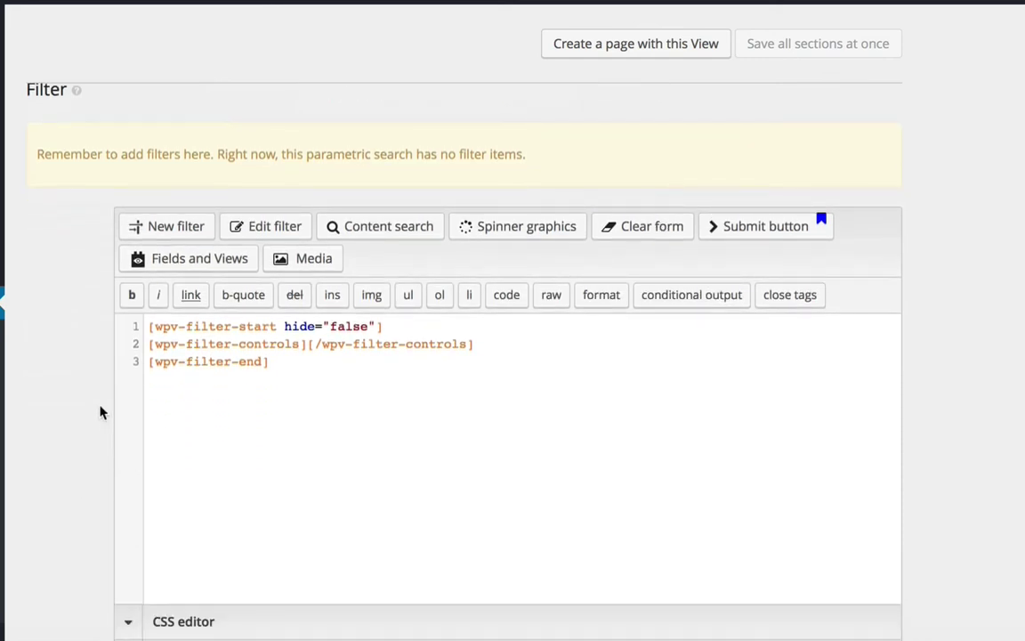
Add a new search filter on the Groups taxonomy using a select dropdown input
click(337, 384)
click(308, 345)
click(169, 232)
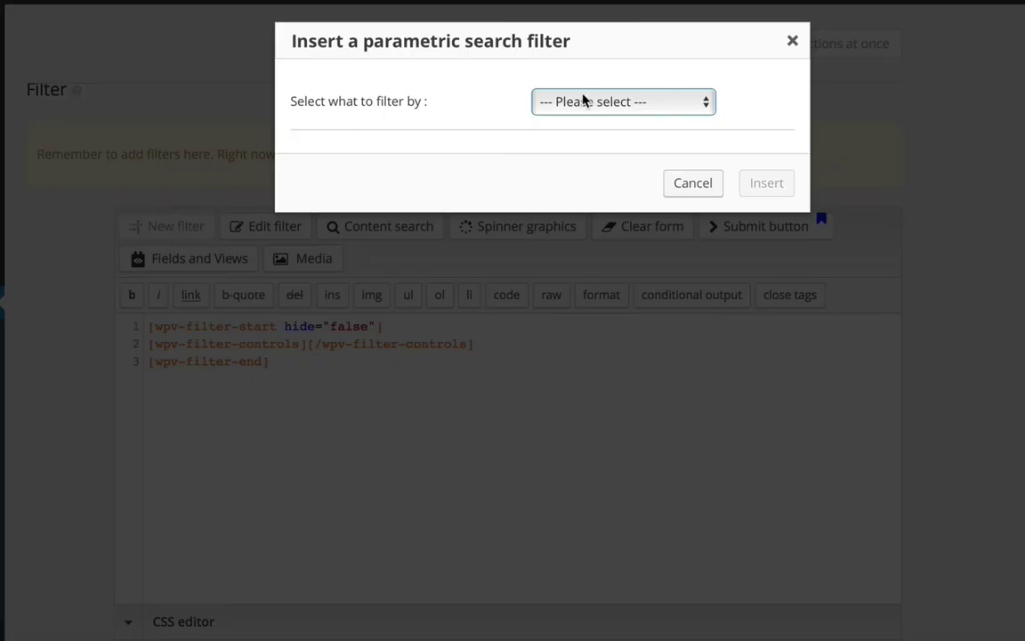
click(584, 101)
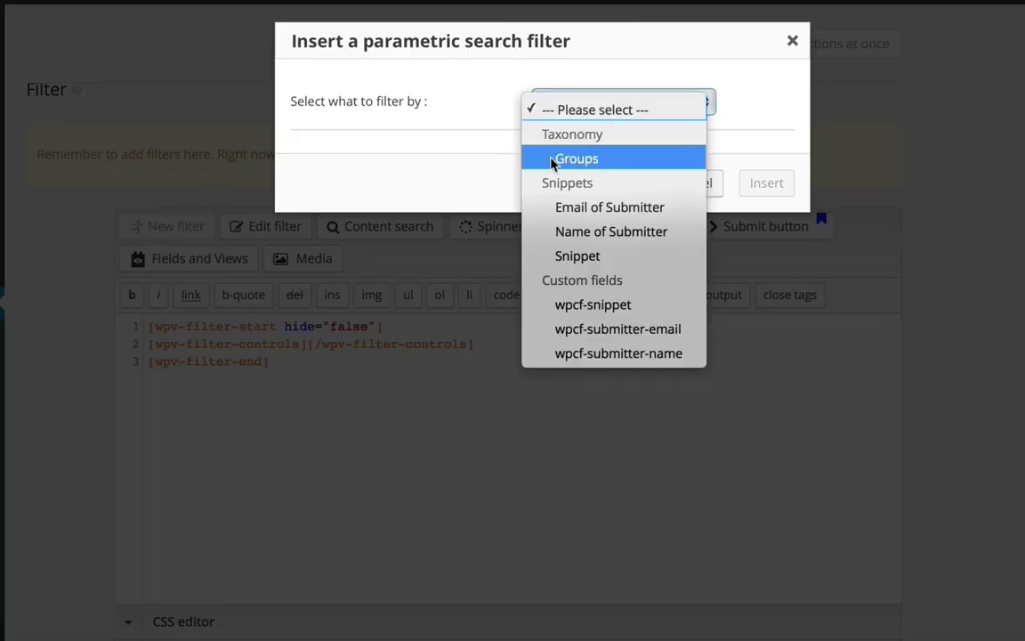
click(578, 160)
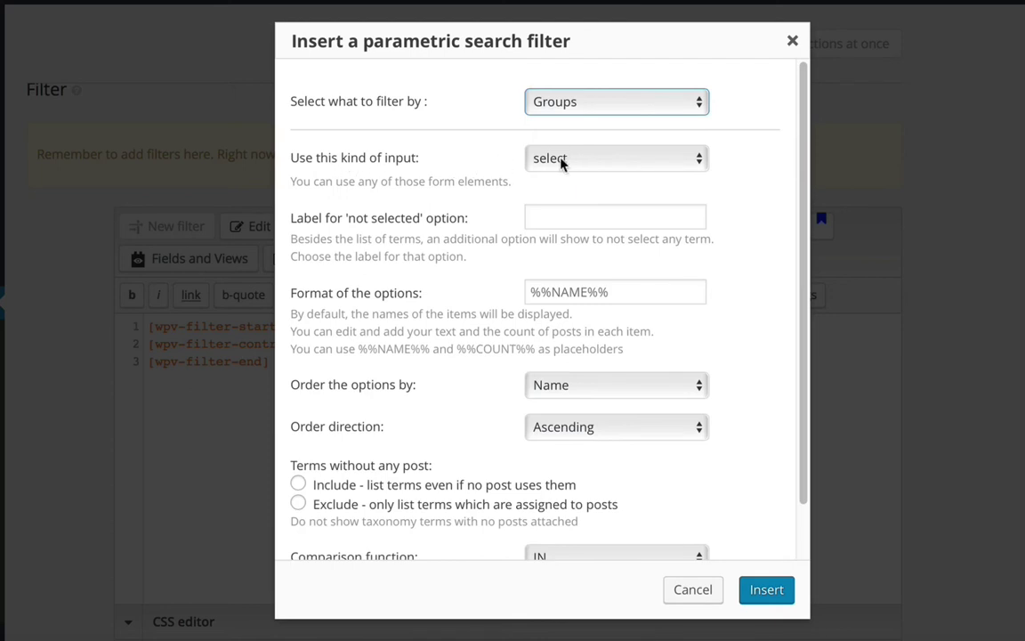
click(561, 163)
click(595, 167)
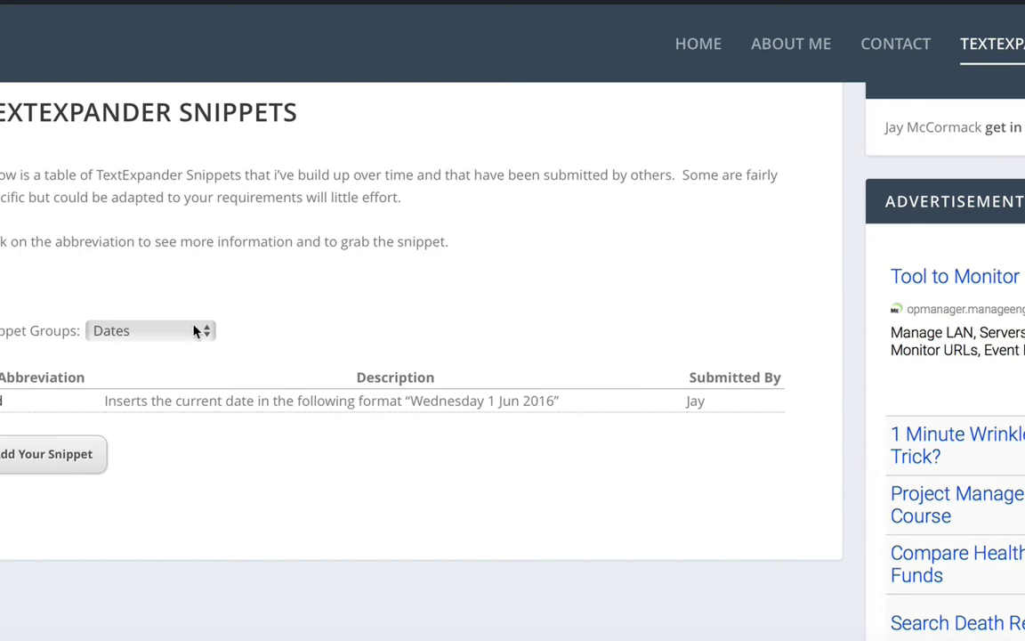
Label the no-group option 'Everything', include empty groups, and insert the filter into the form
click(147, 335)
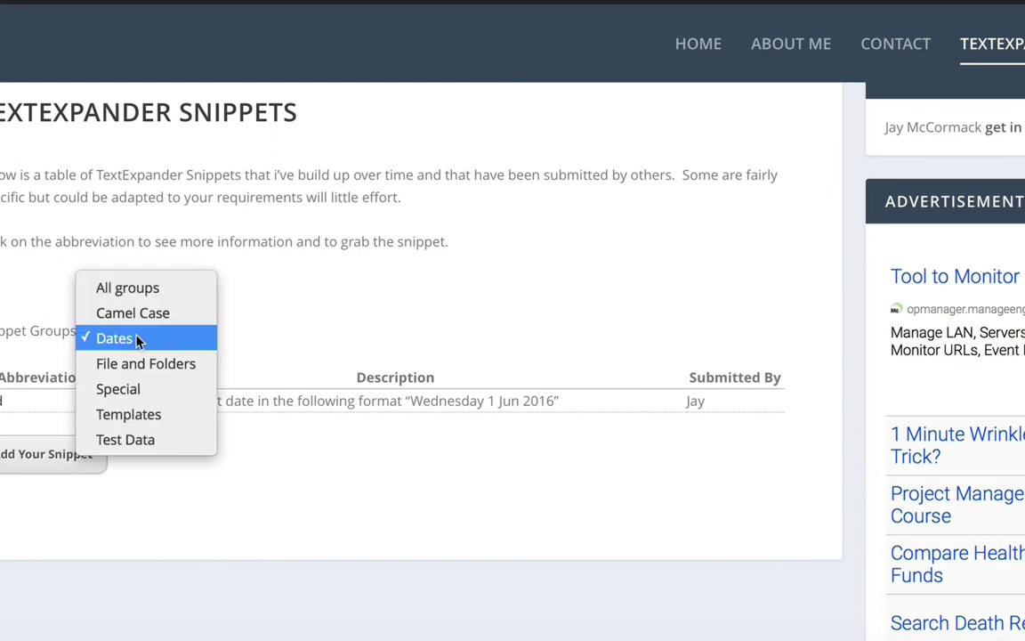
key(Escape)
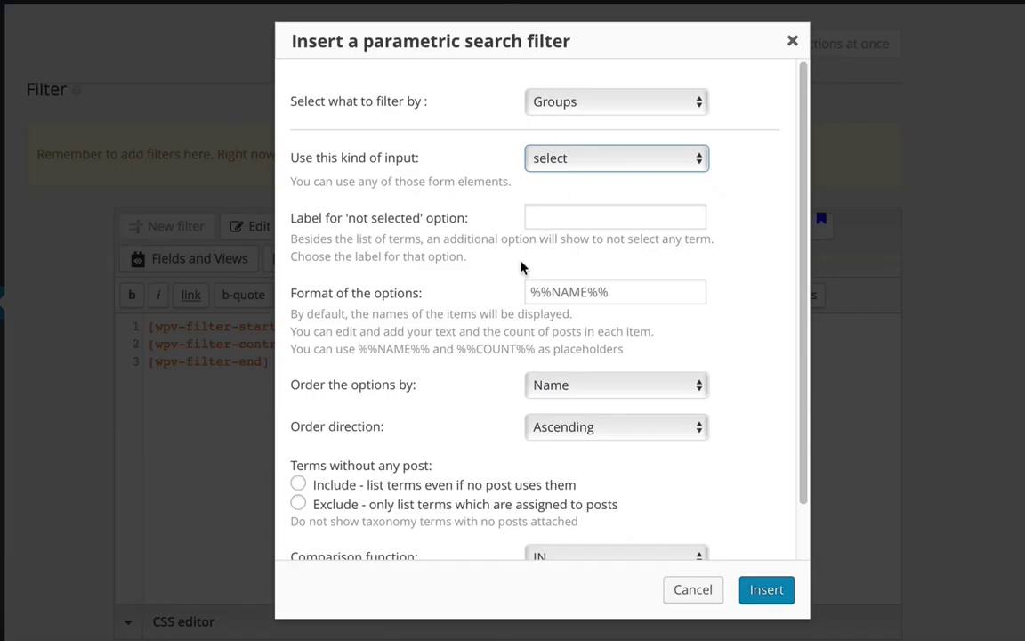
click(556, 219)
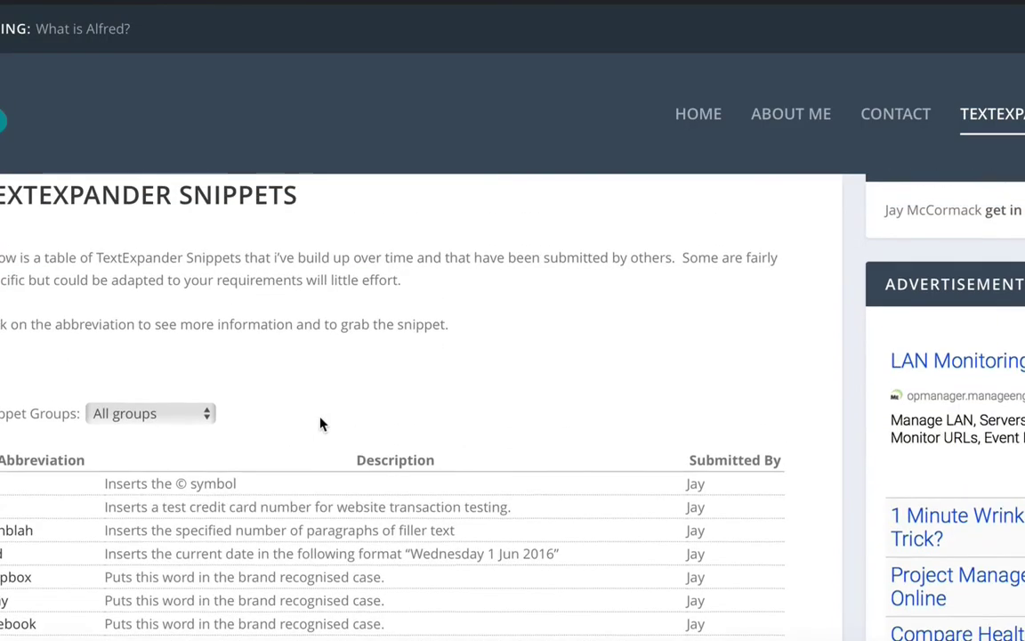
scroll(323, 425, down, 3)
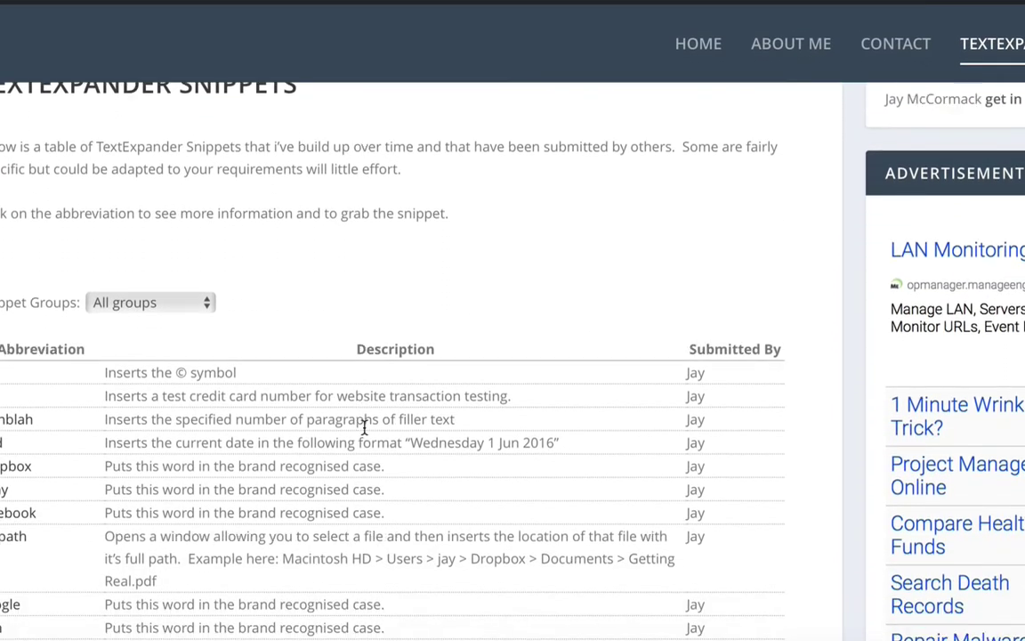
scroll(364, 427, down, 1)
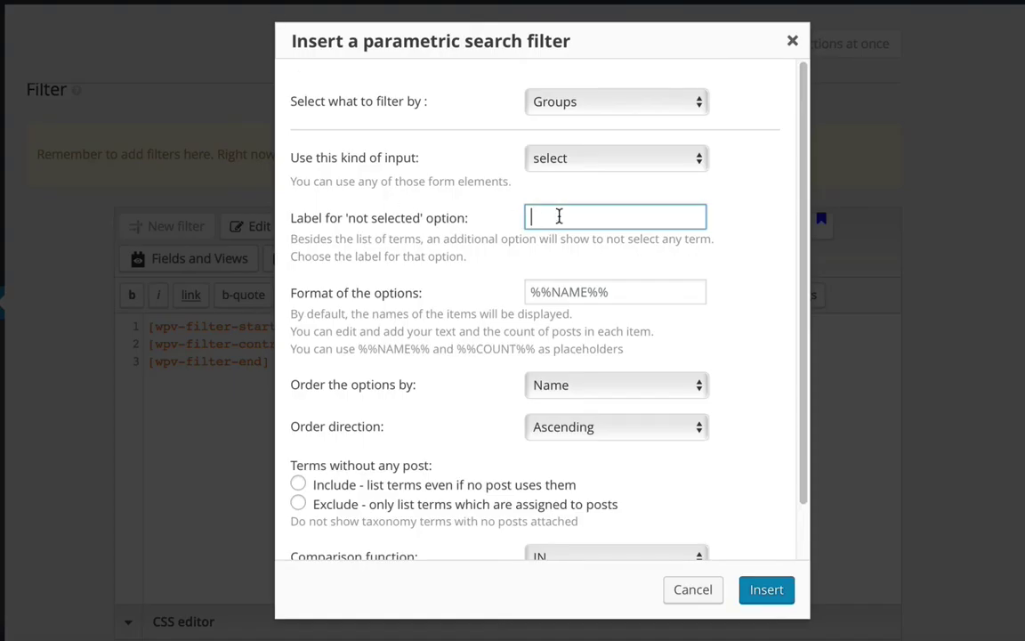
text(Everything)
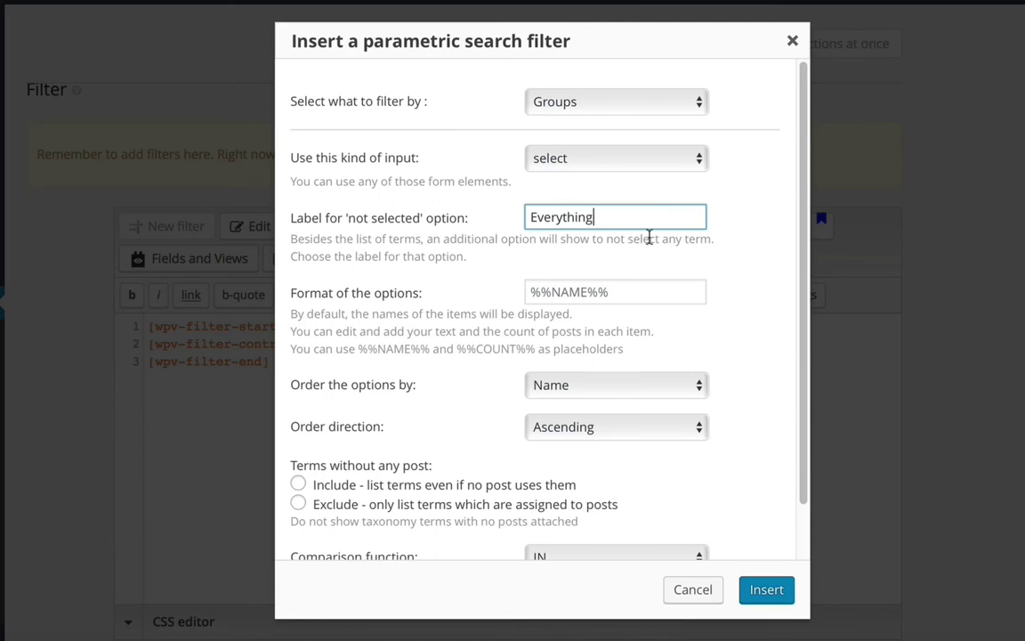
click(720, 252)
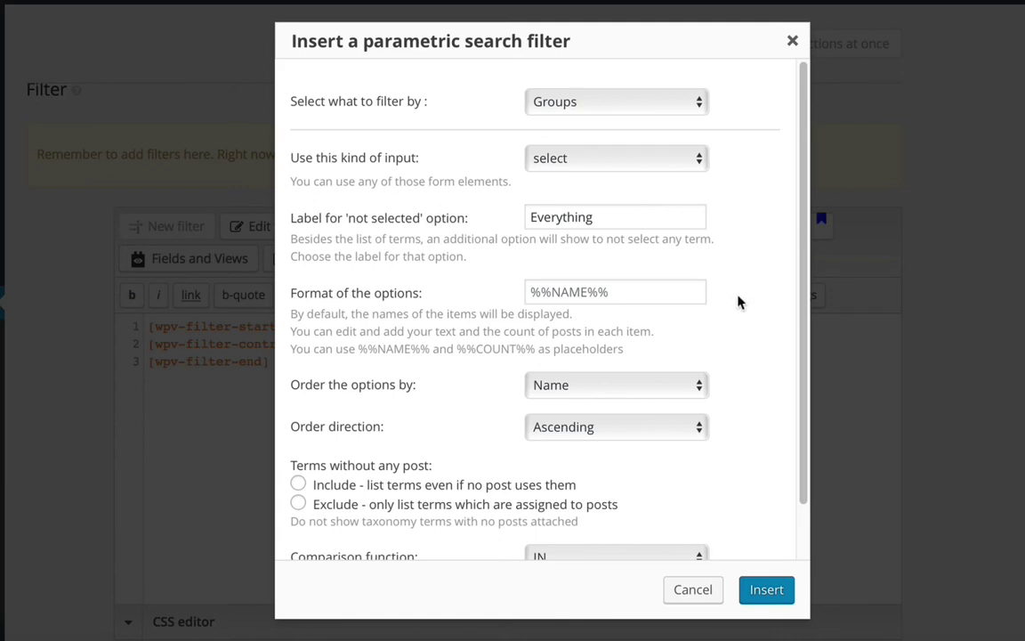
scroll(735, 316, down, 2)
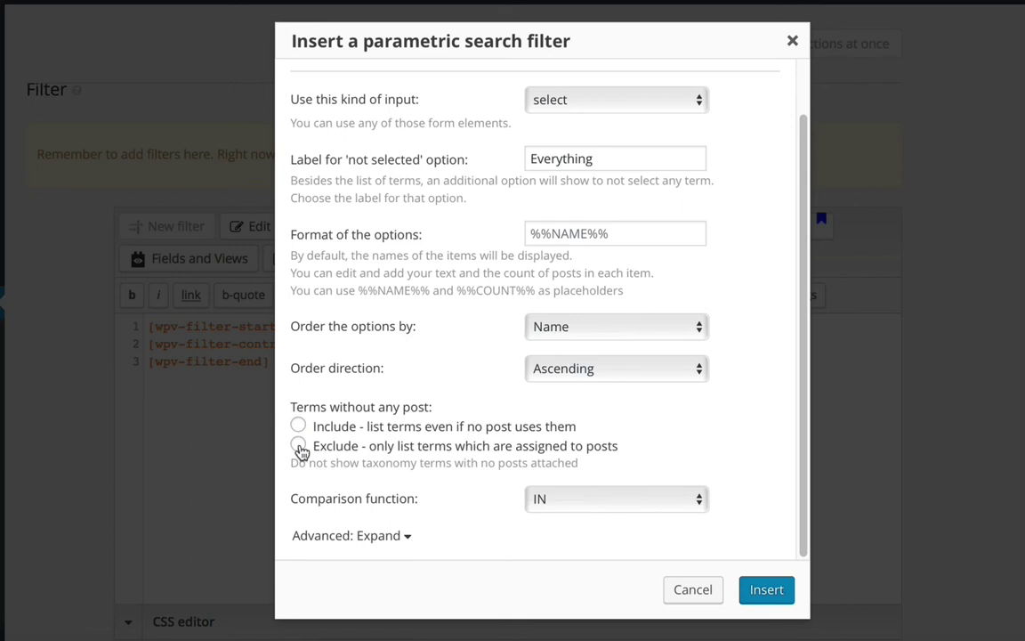
click(430, 429)
click(767, 591)
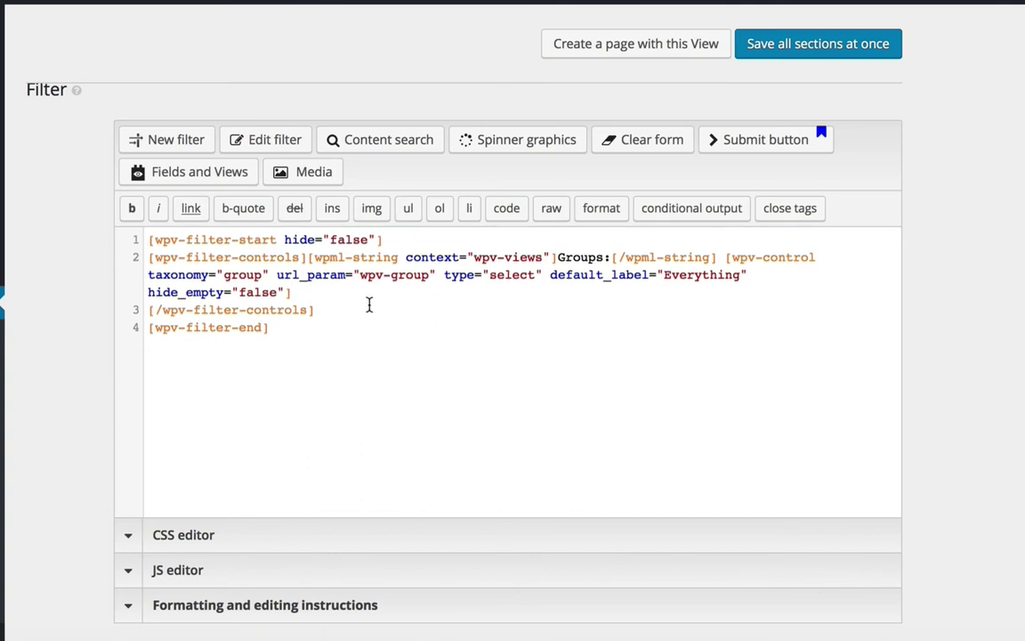
Change the filter label from 'Groups' to 'Filter' and save all sections of the View
drag(558, 258, 605, 259)
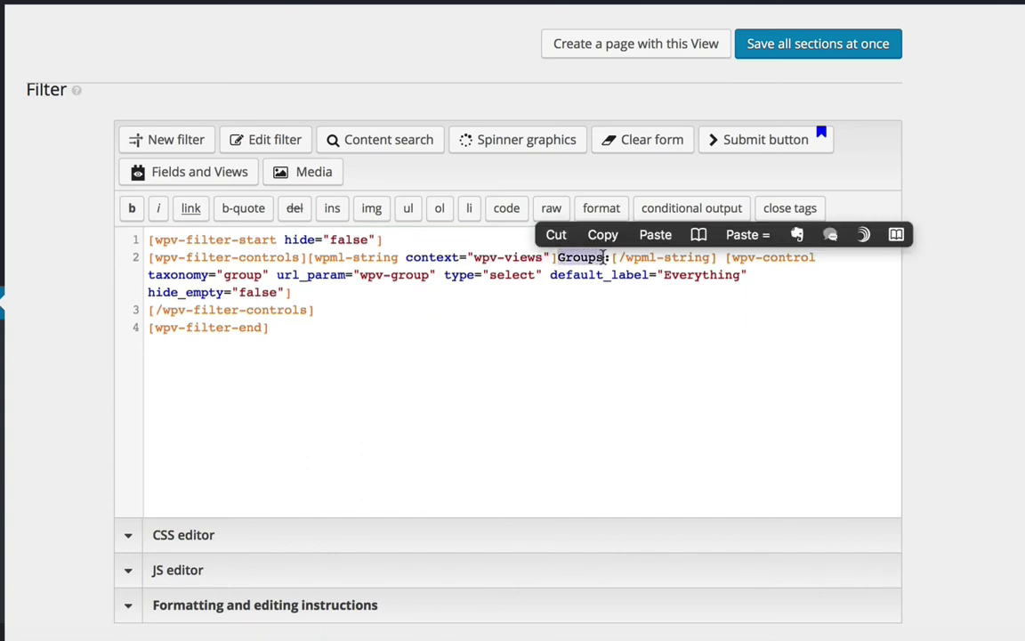
text(Filter)
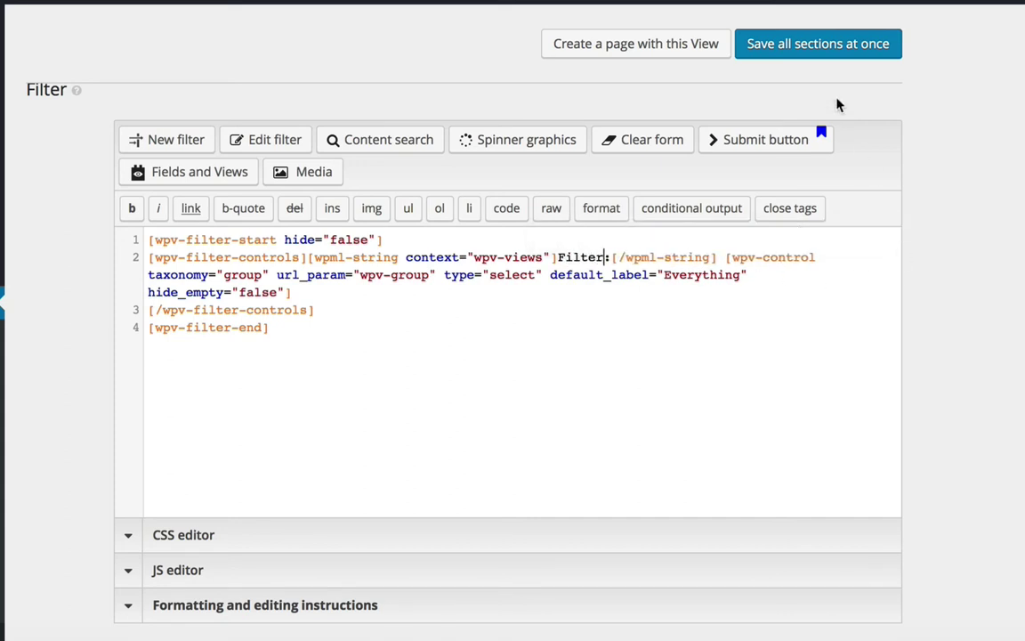
click(831, 43)
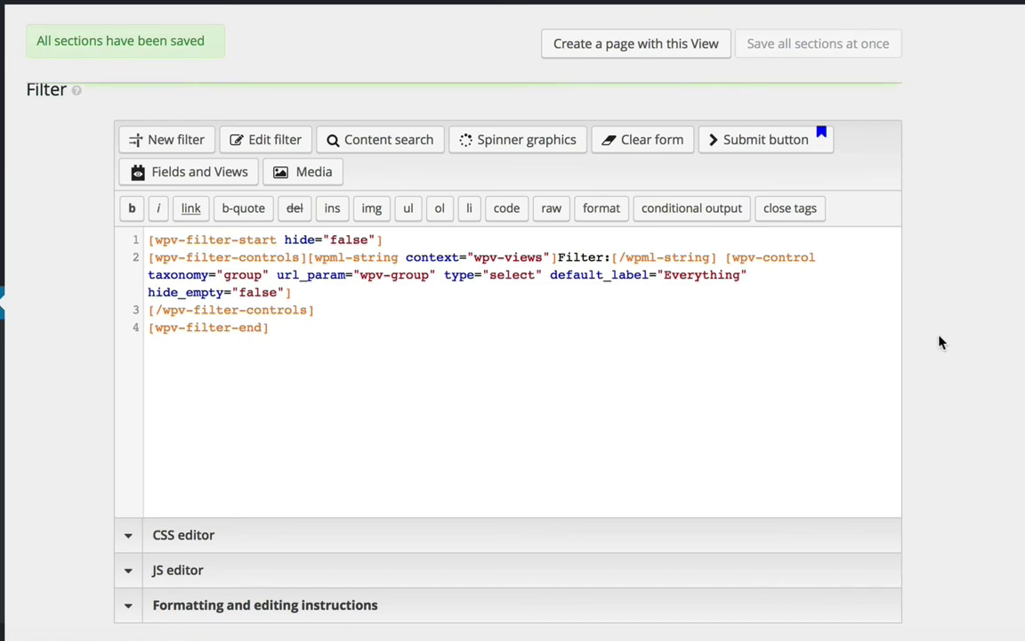
scroll(941, 342, down, 10)
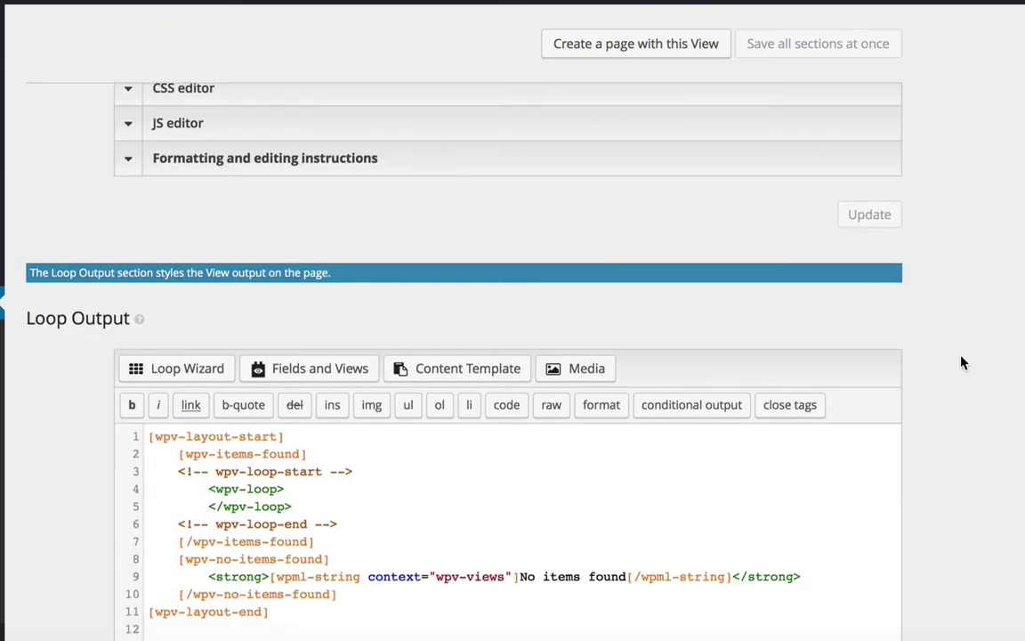
Return to the Edit View tab and launch the Loop Wizard in the Loop Output section
scroll(962, 362, down, 2)
scroll(966, 372, down, 2)
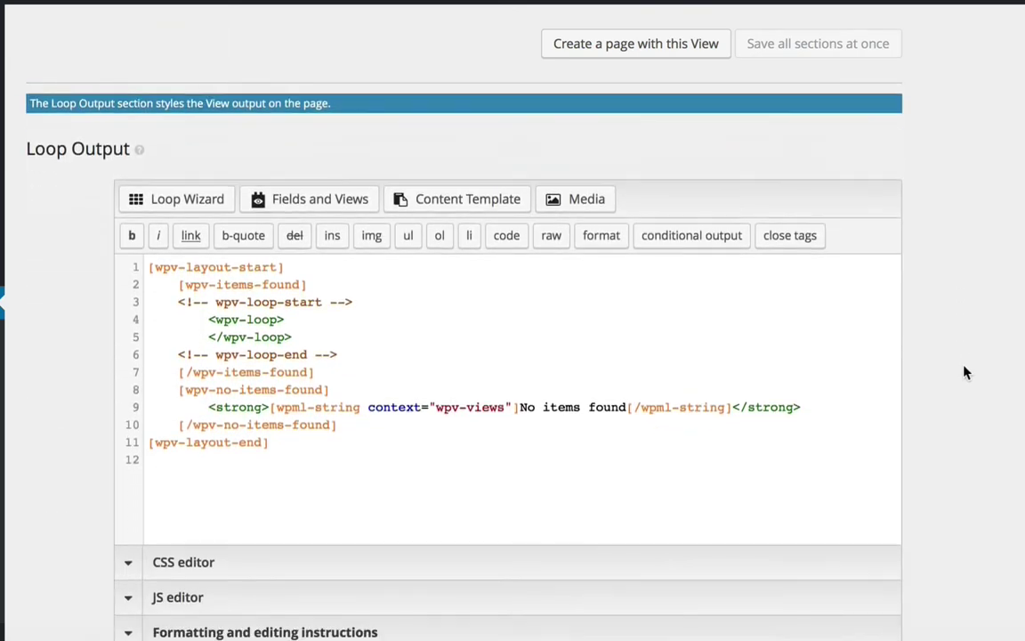
scroll(966, 372, down, 1)
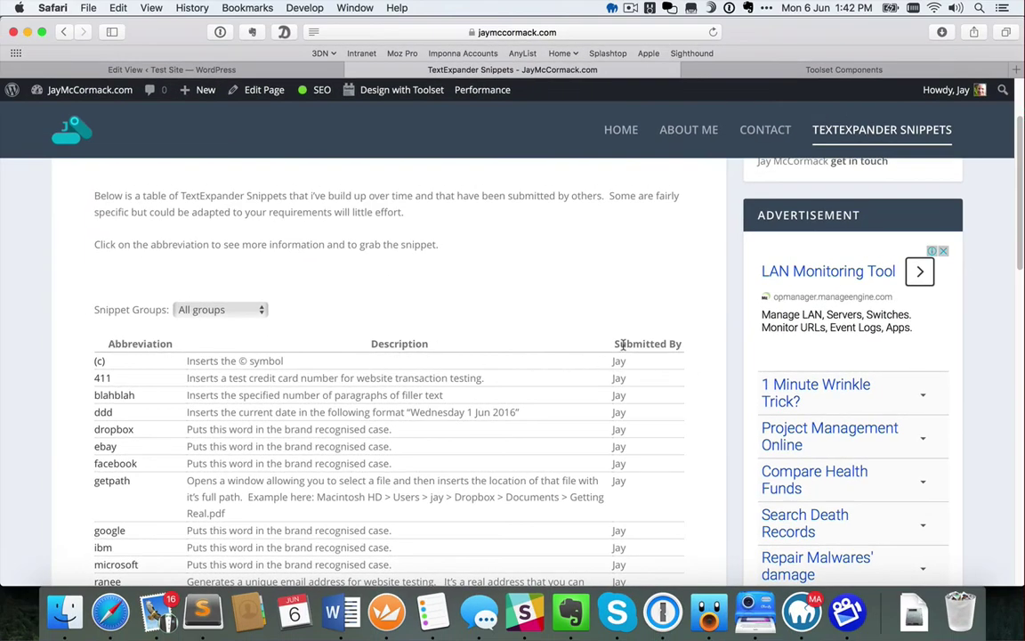
click(267, 69)
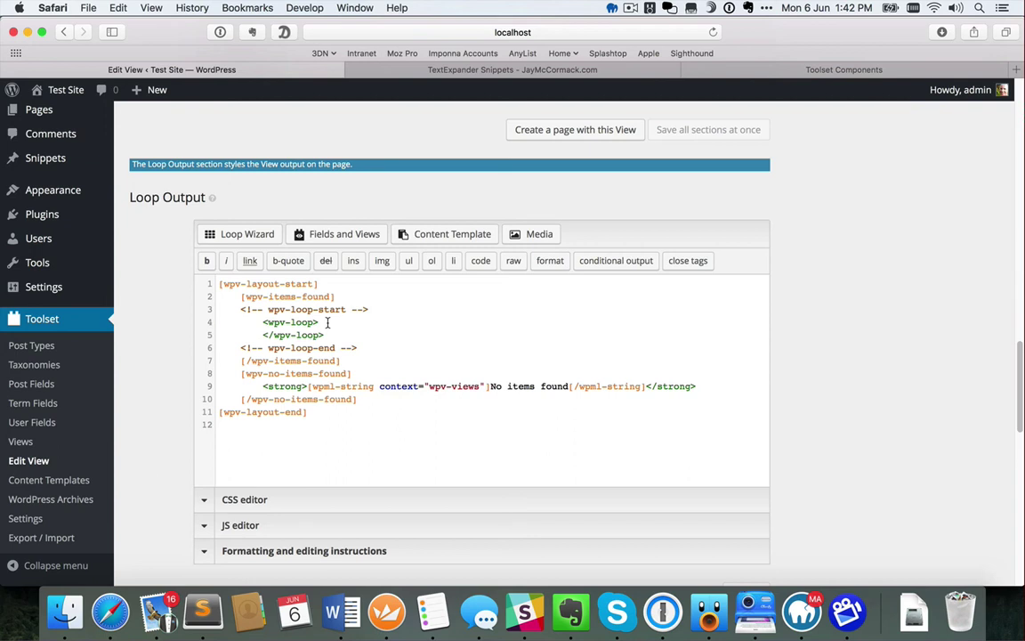
click(238, 240)
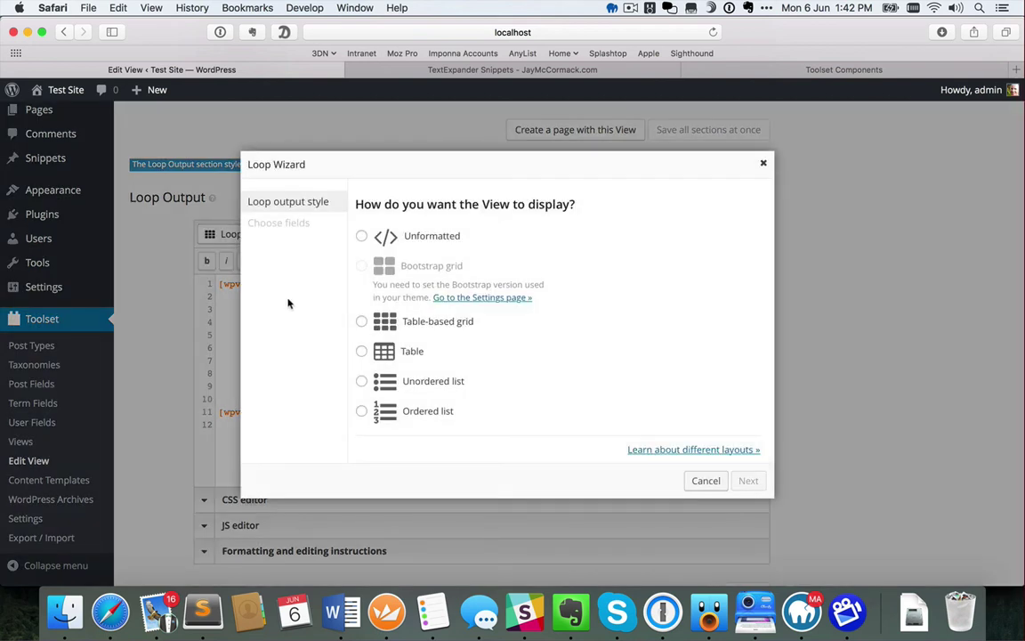
In the Loop Wizard, pick Table and add Post title, Post body and Name of Submitter fields
click(362, 351)
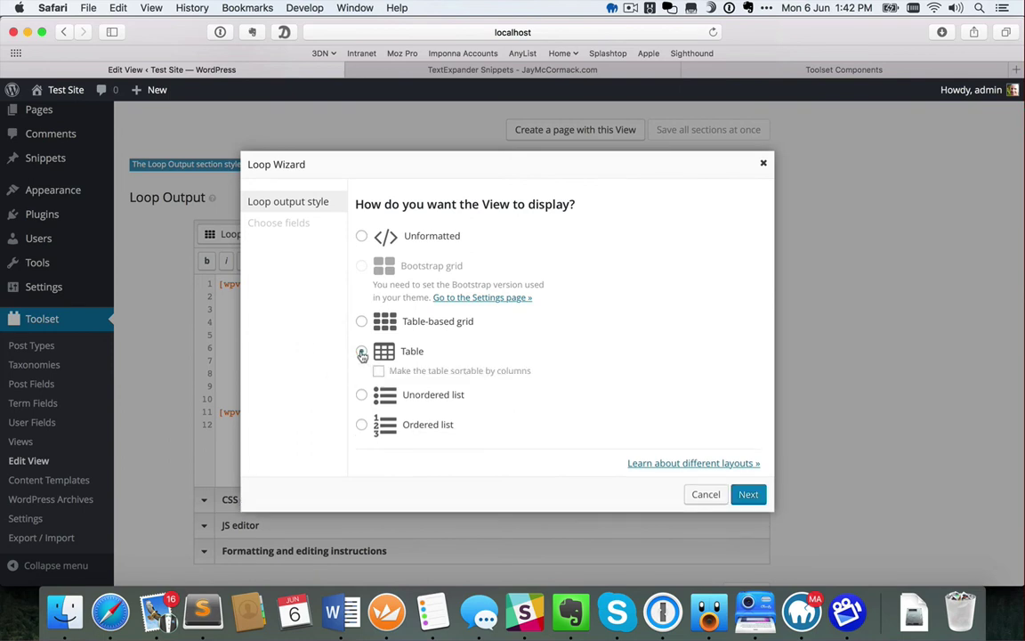
click(748, 494)
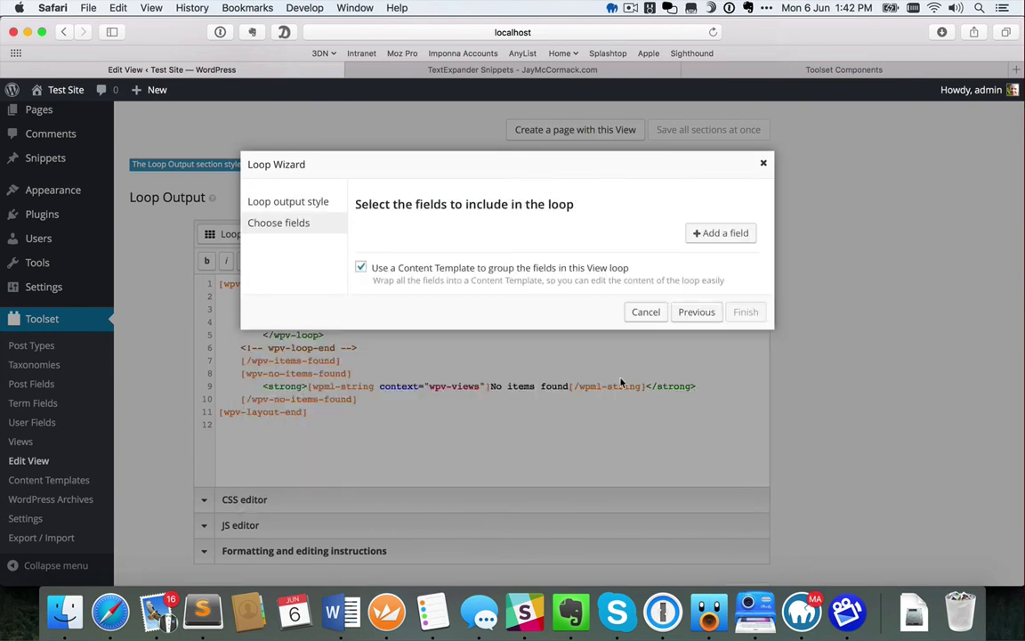
click(721, 233)
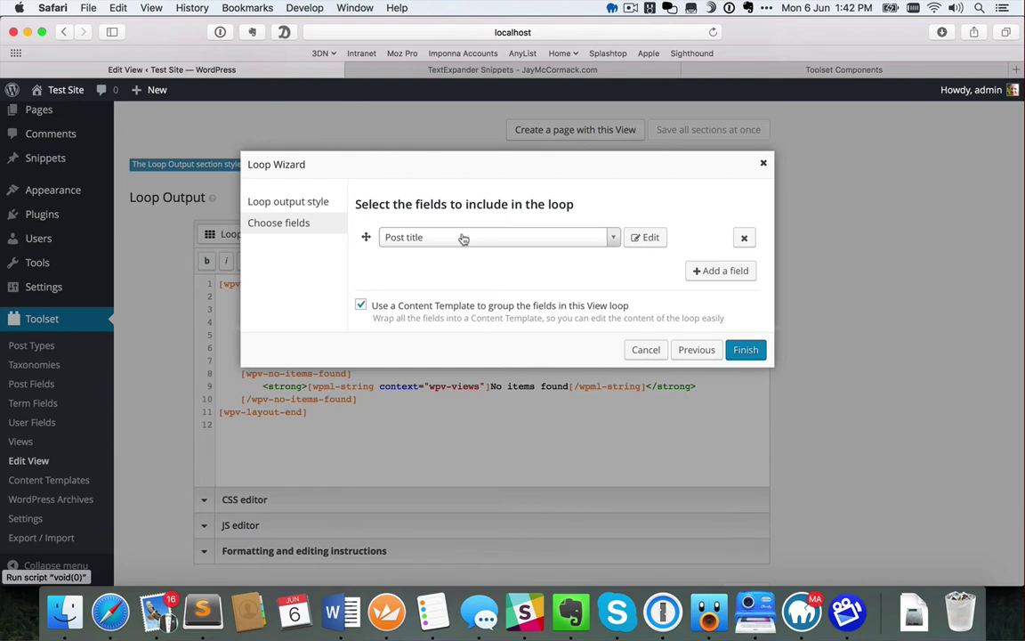
click(728, 275)
click(595, 266)
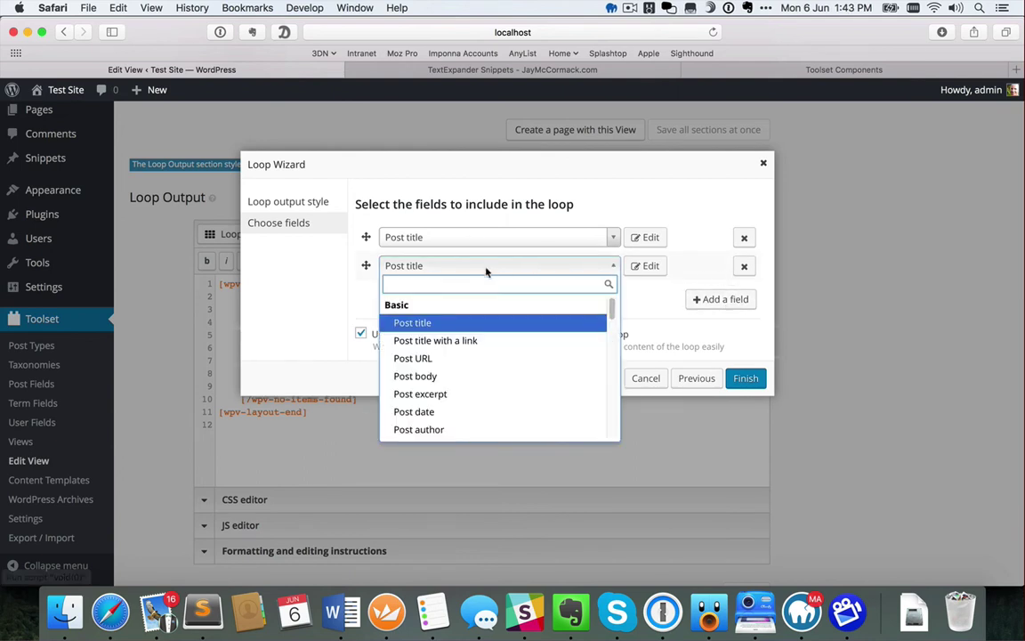
click(448, 377)
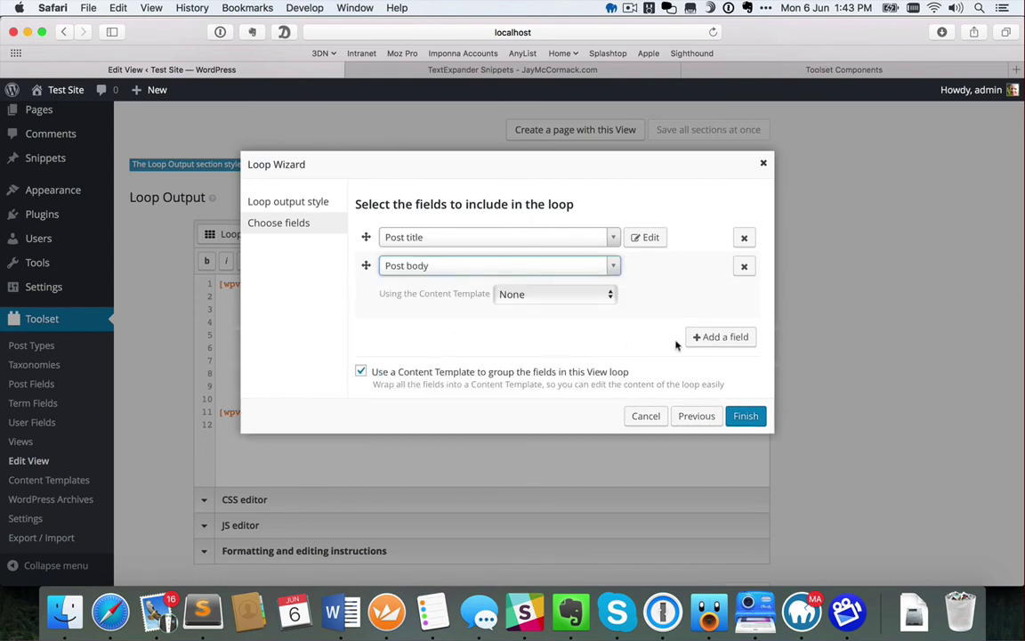
click(717, 337)
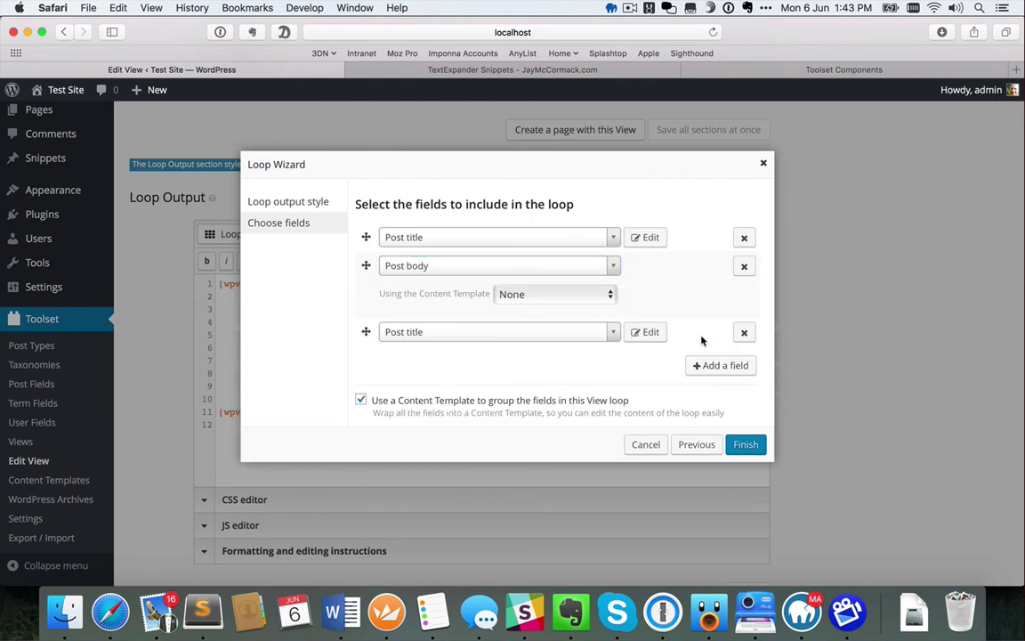
click(572, 332)
drag(613, 377, 612, 494)
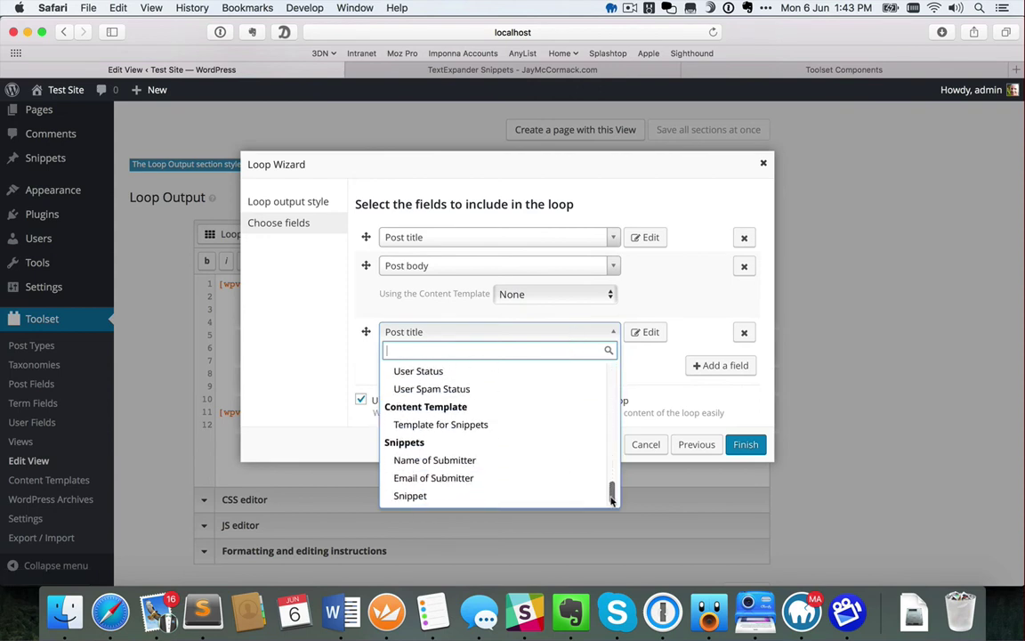
click(466, 460)
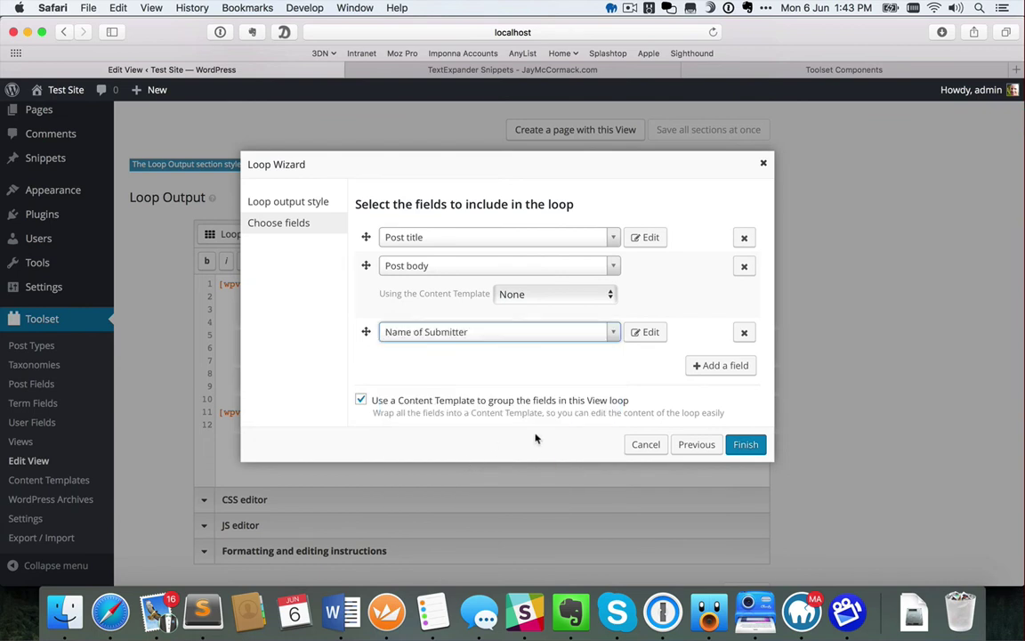
click(747, 447)
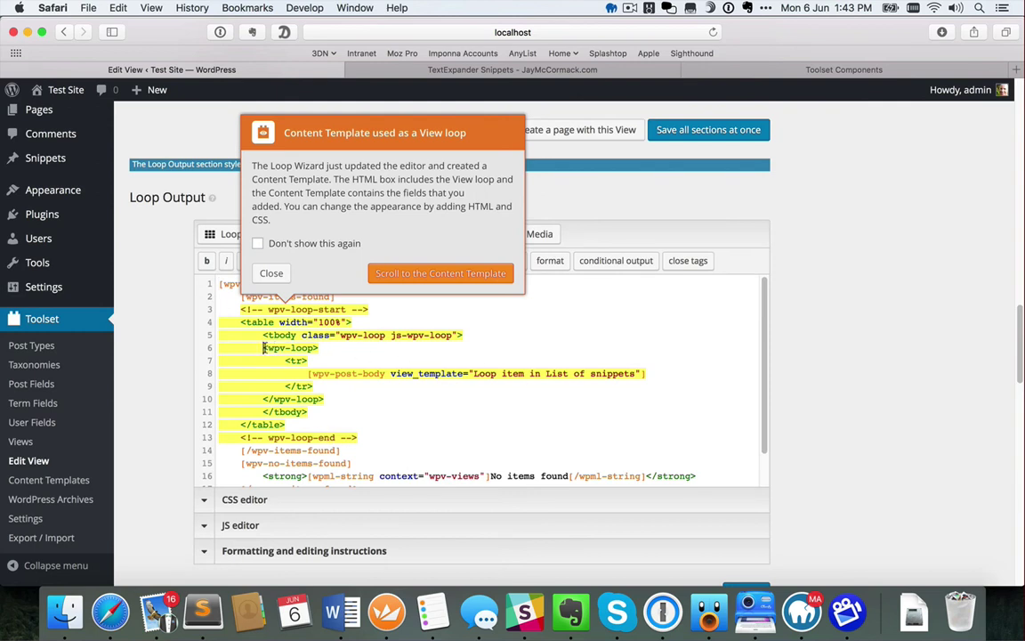
Review the generated loop code, including the post-body line, and jump to the loop Content Template
drag(264, 348, 342, 401)
click(343, 401)
triple_click(308, 373)
click(306, 374)
click(653, 373)
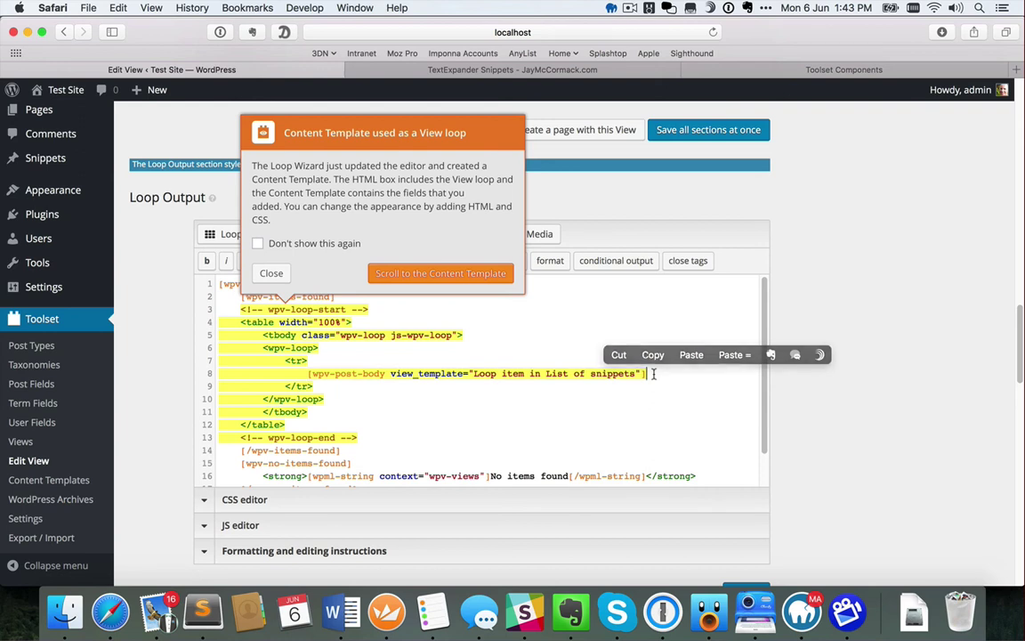
scroll(788, 414, down, 2)
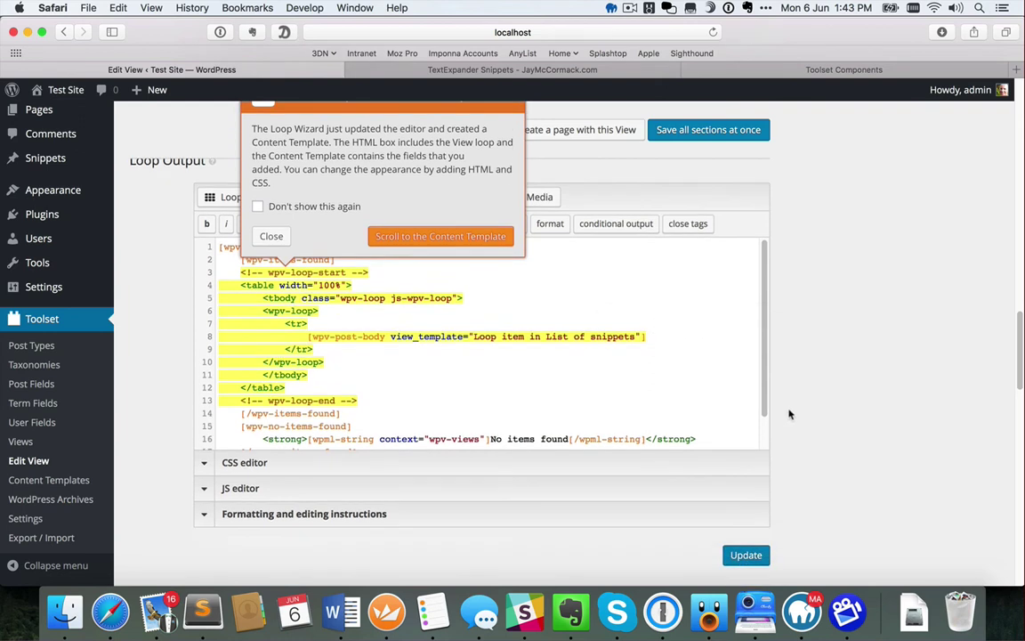
click(468, 239)
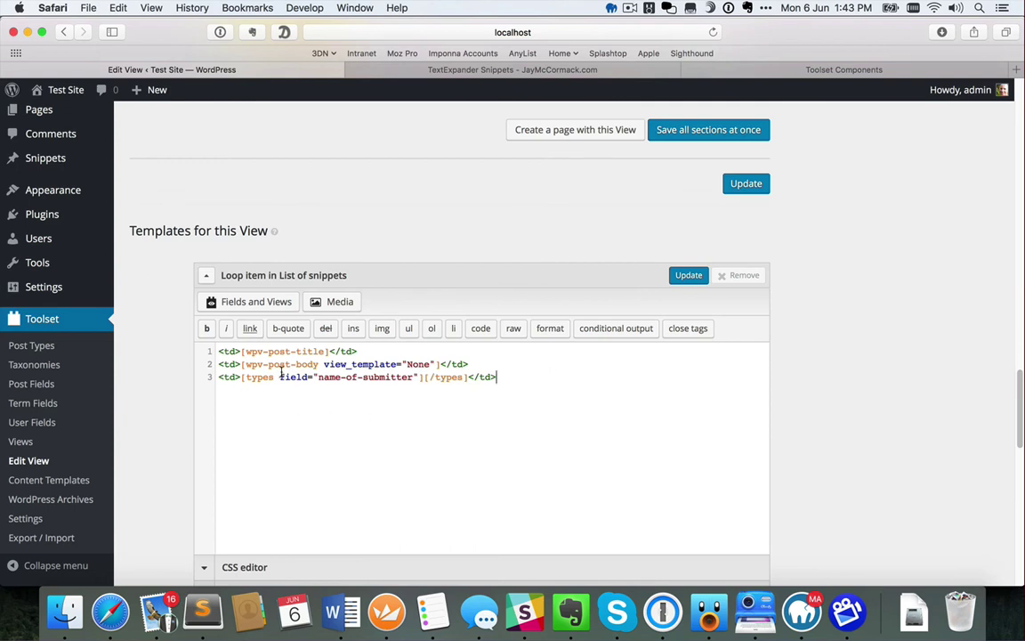
Save all sections of the View and create a page that displays it
click(686, 130)
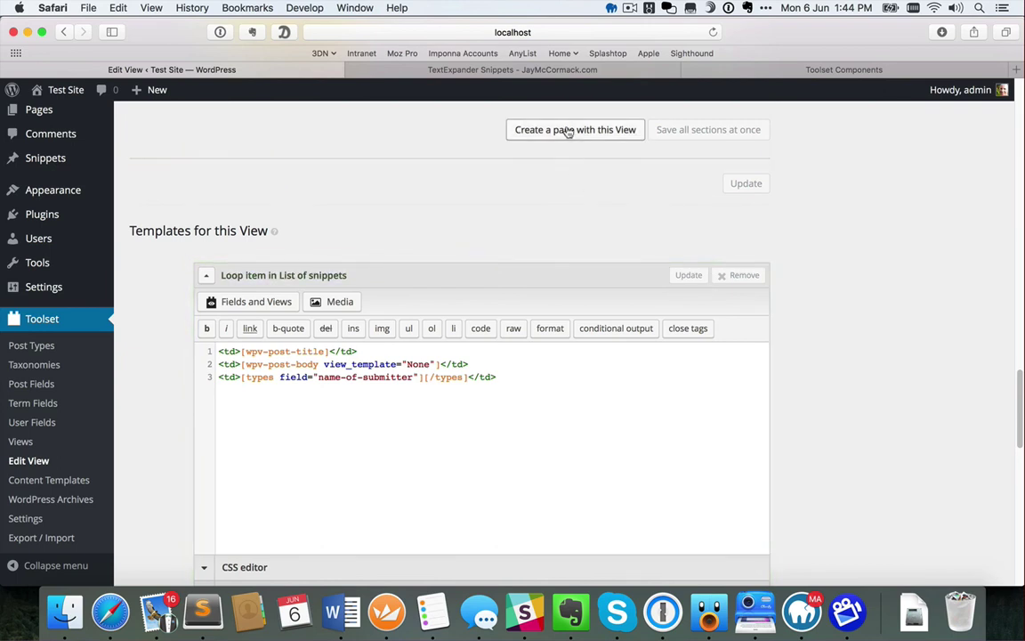
click(567, 131)
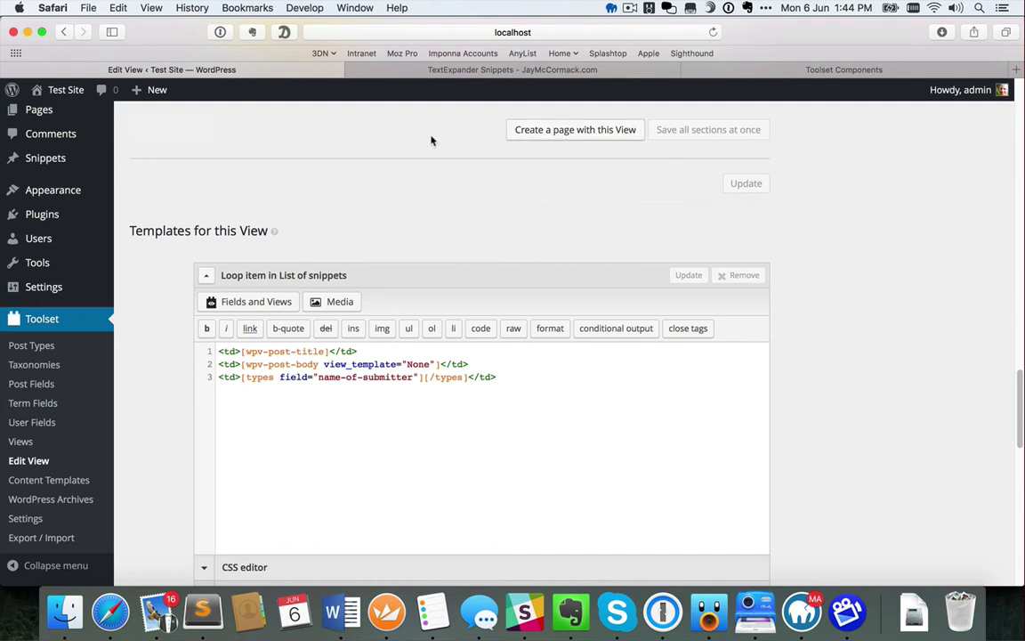
scroll(240, 166, up, 3)
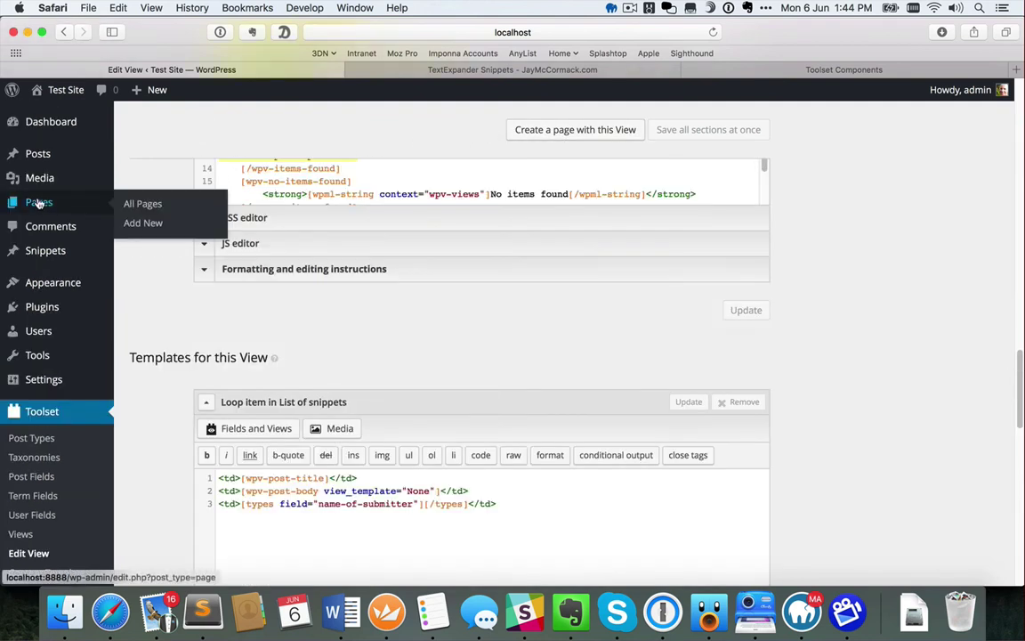
Open the 'View: List of snippets' page from All Pages and check its View shortcode
click(38, 202)
mouse_move(231, 270)
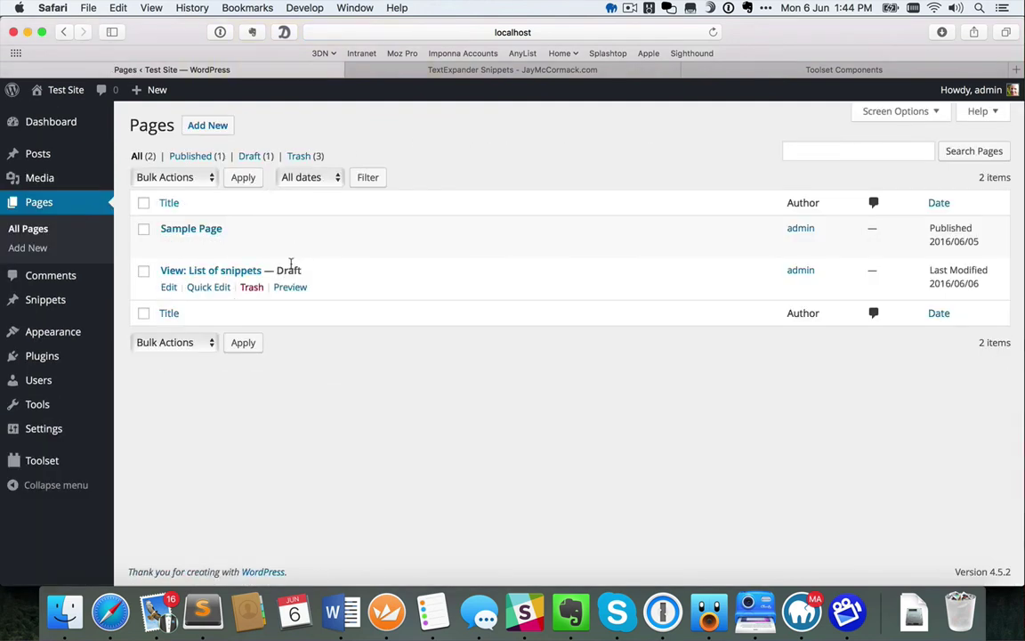
click(213, 272)
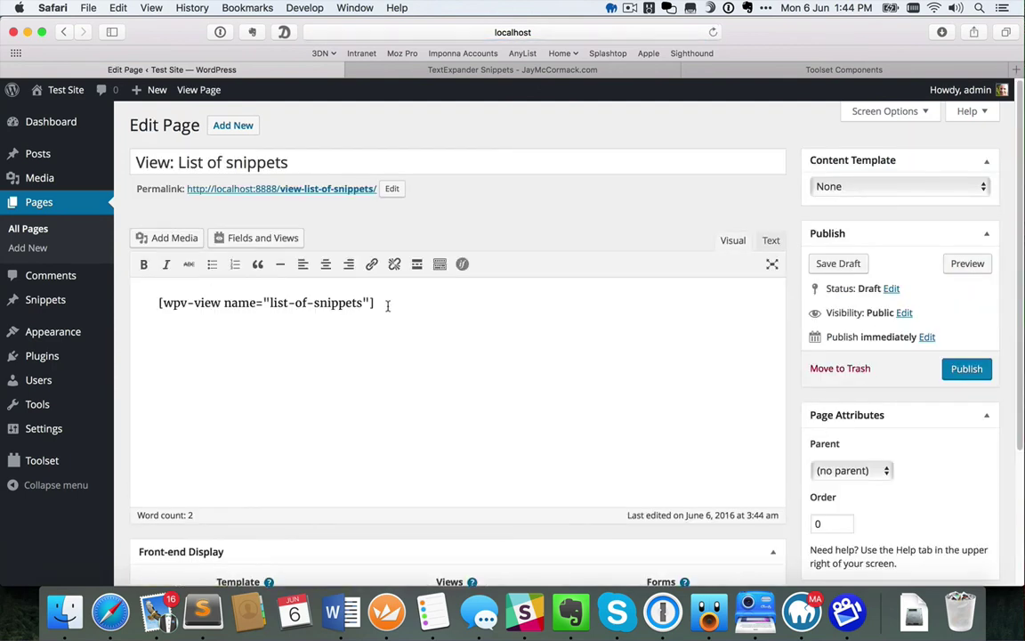
drag(385, 304, 158, 304)
click(397, 300)
Preview the page and check the group Filter dropdown, leaving it on Everything
click(967, 264)
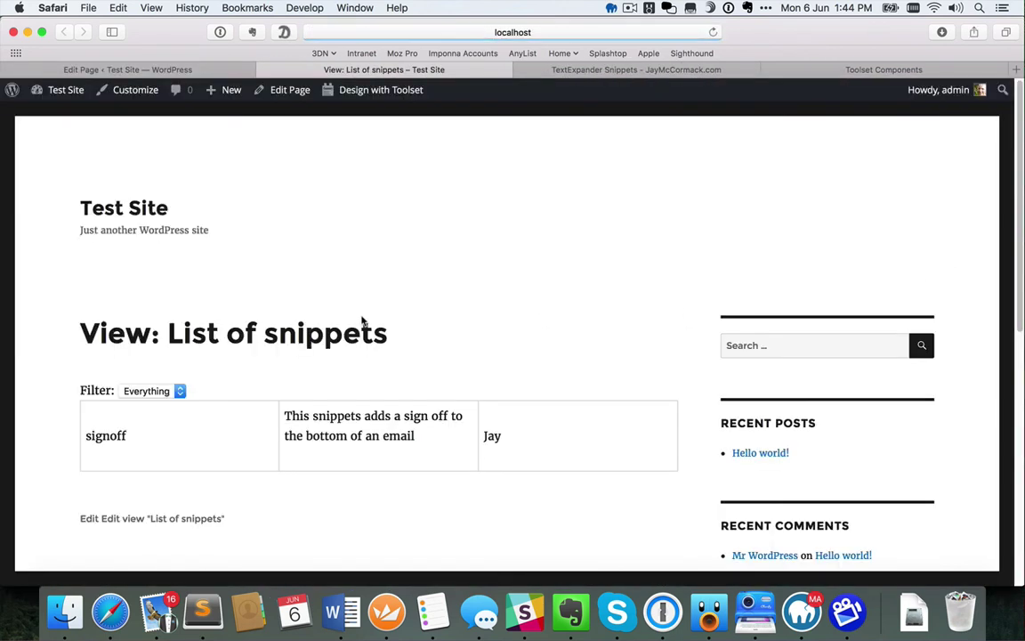
scroll(362, 324, down, 2)
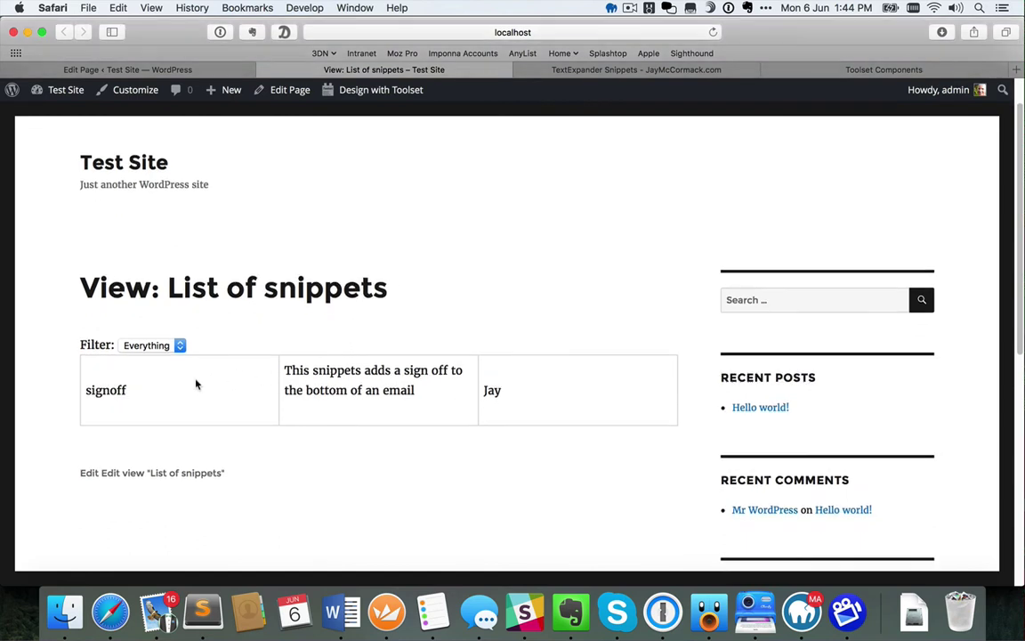
click(169, 347)
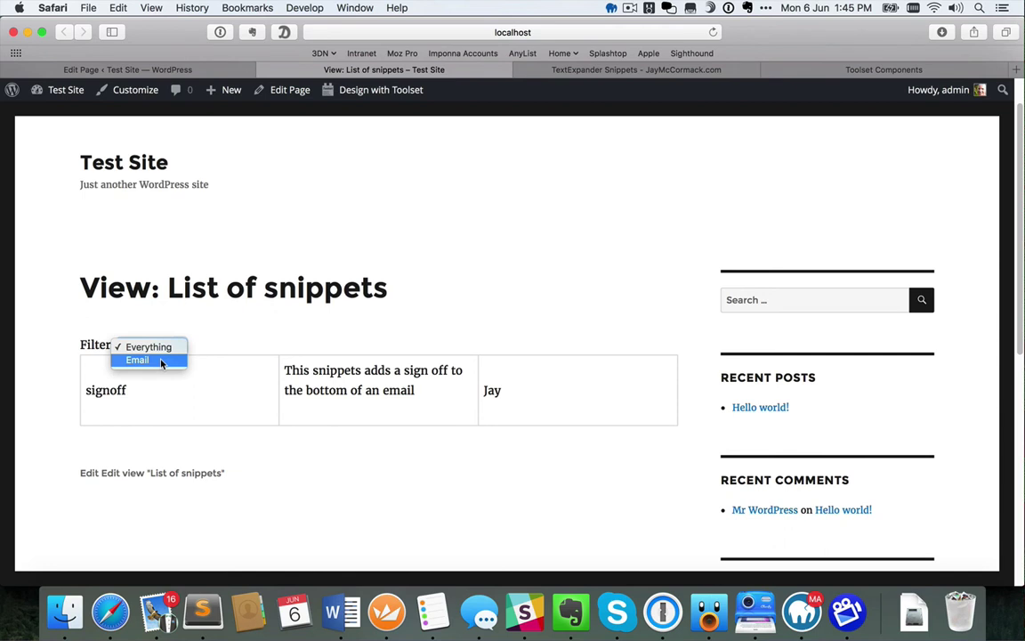
click(222, 345)
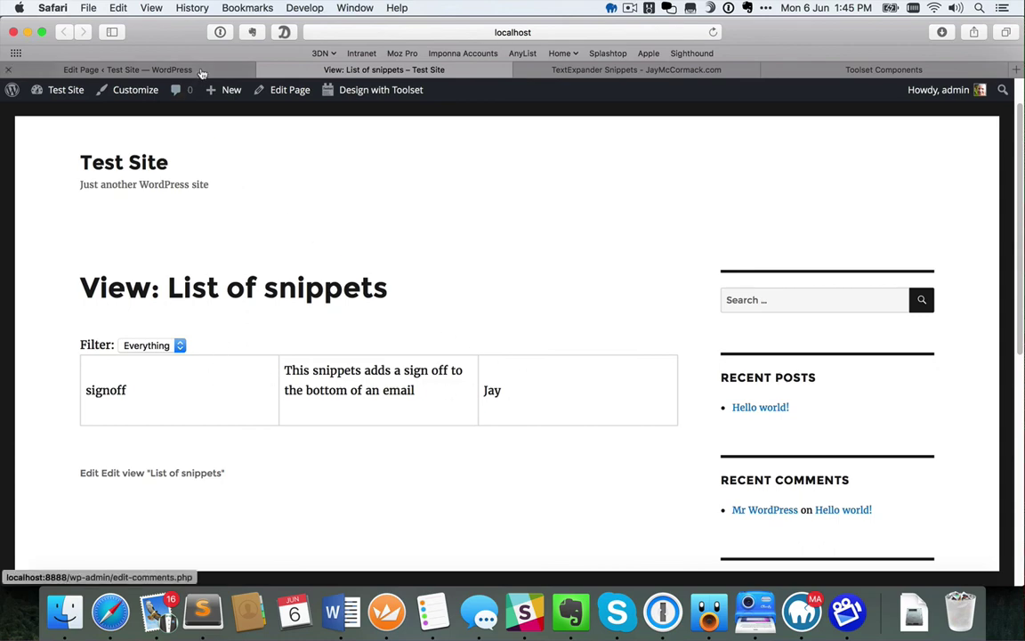
Open the List of snippets View from Toolset Views and scroll to its Loop Output
click(169, 69)
mouse_move(59, 469)
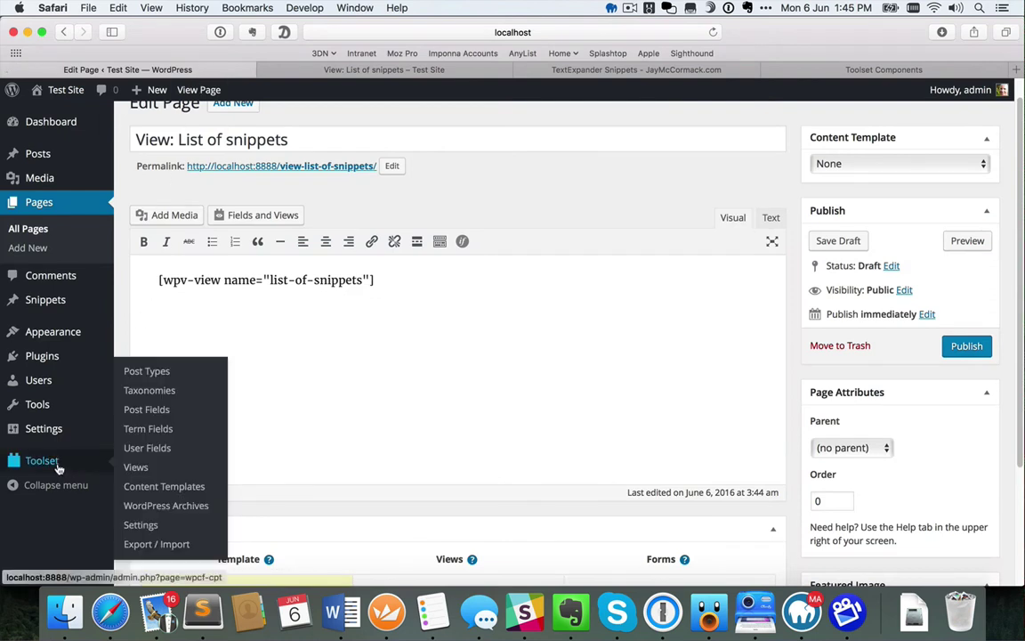
click(138, 467)
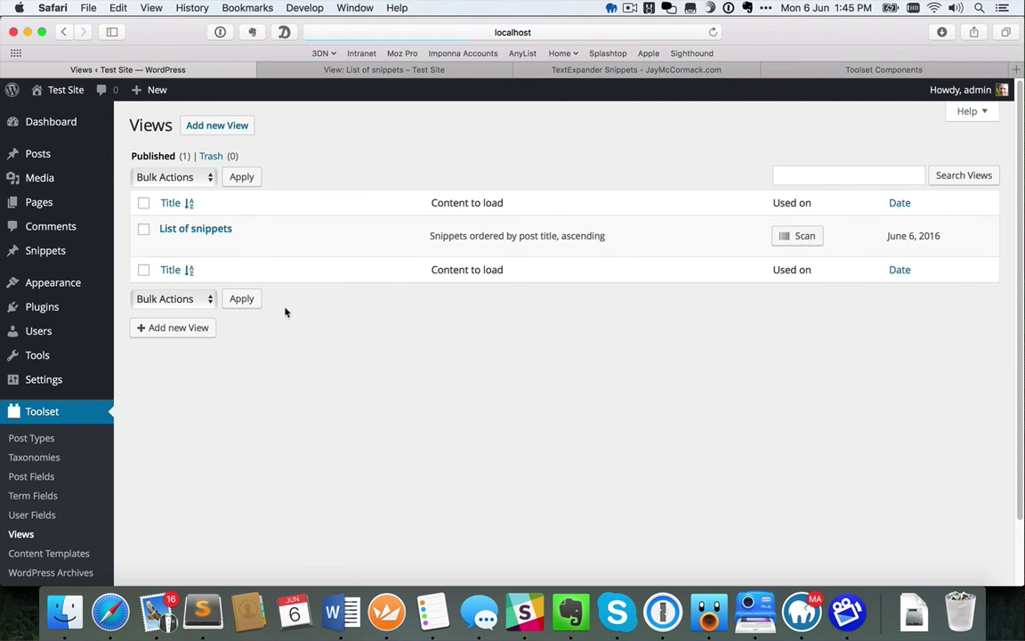
click(197, 229)
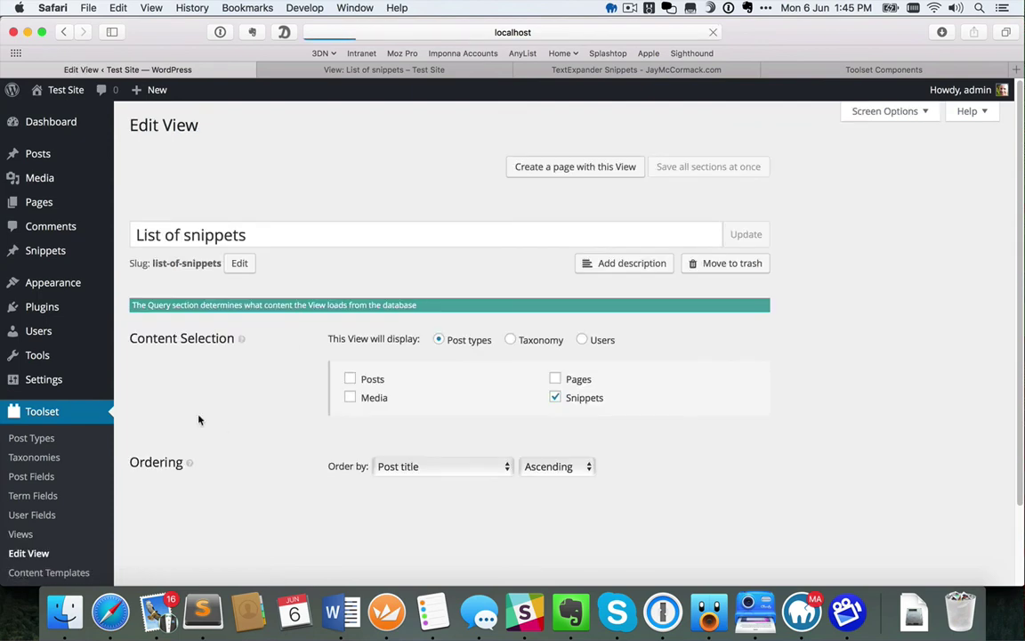
scroll(197, 434, down, 2)
scroll(197, 434, down, 10)
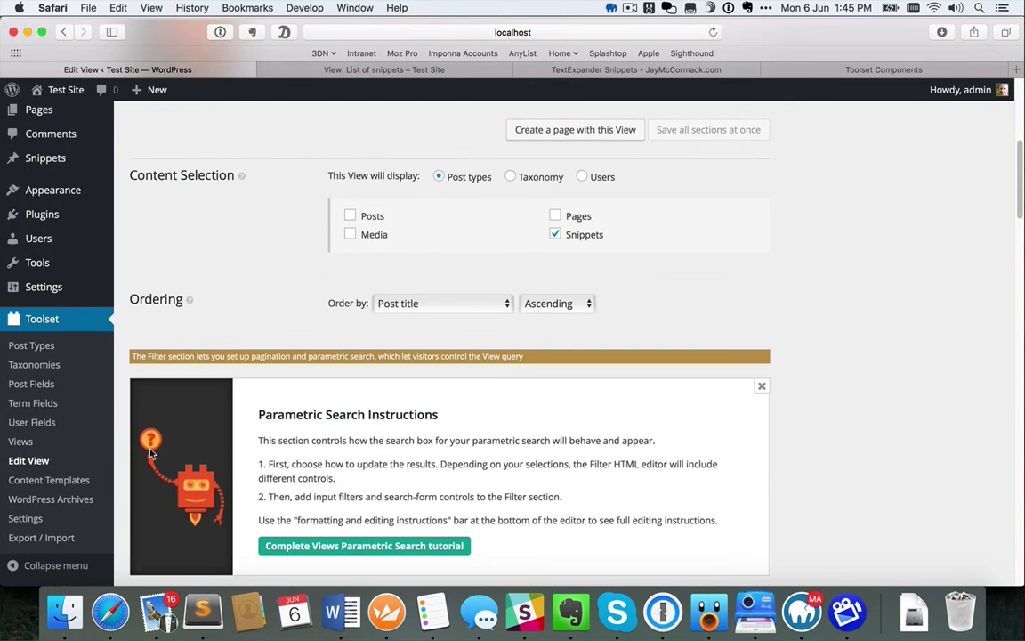
scroll(147, 455, down, 8)
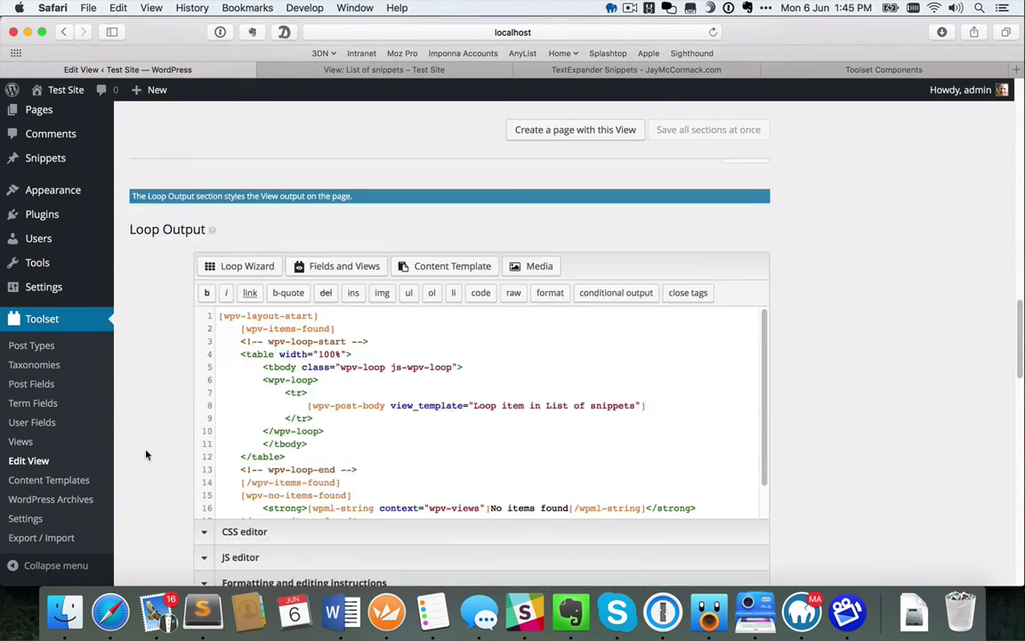
scroll(147, 455, down, 1)
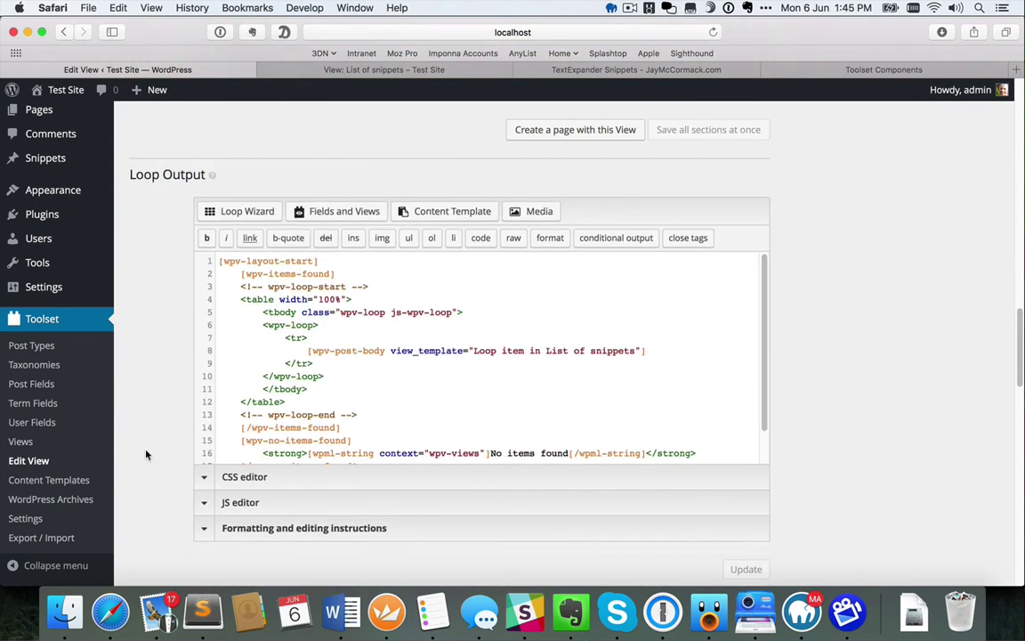
Add an empty <thead></thead> block right after the <table> tag
click(389, 302)
key(Return)
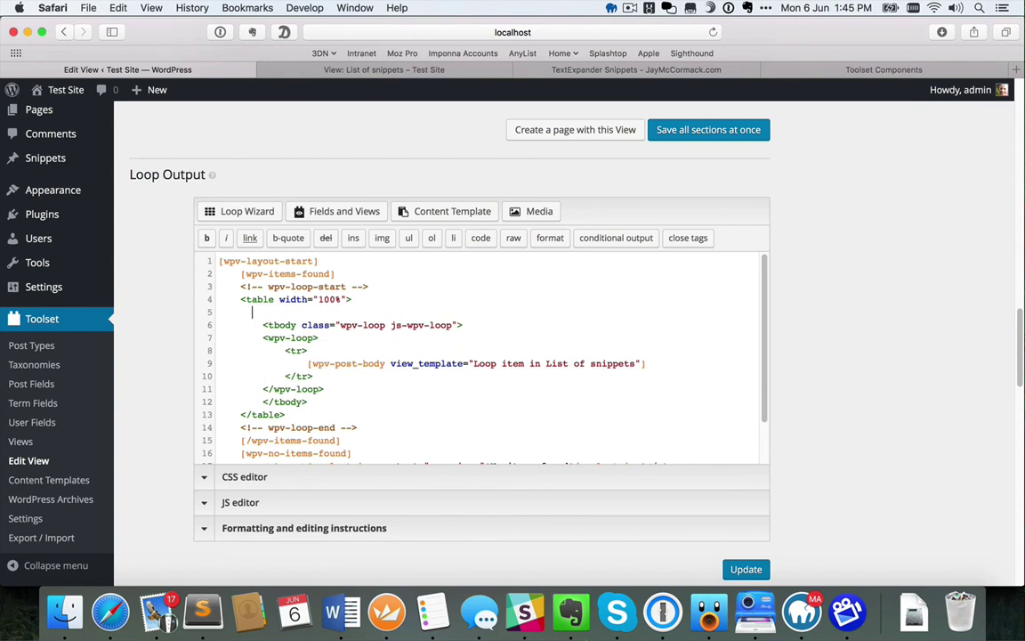
text(<thead>)
key(Return)
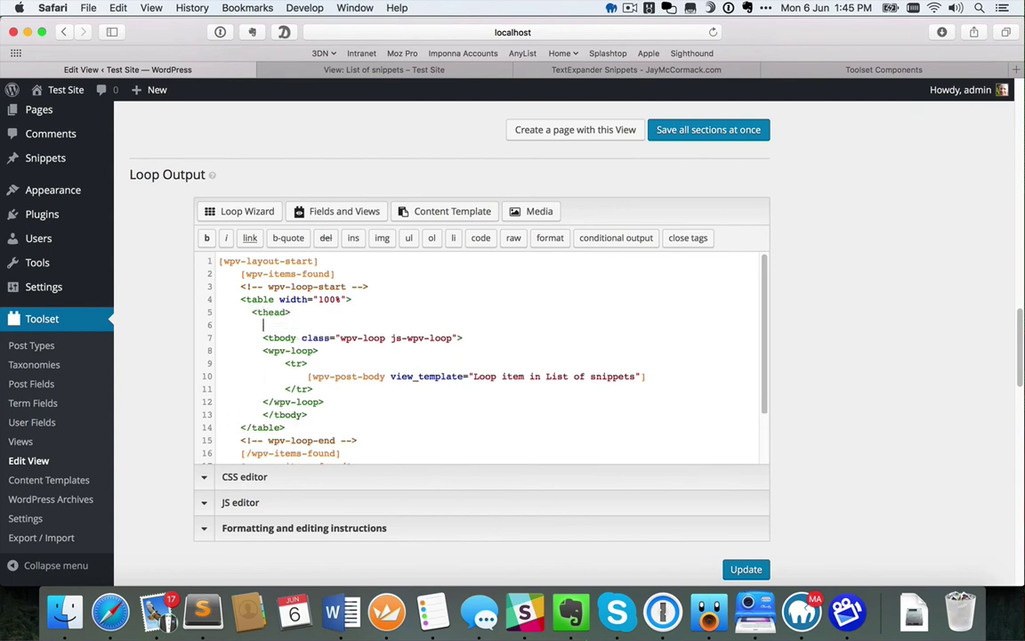
text(</thead>)
key(Up)
key(End)
key(Return)
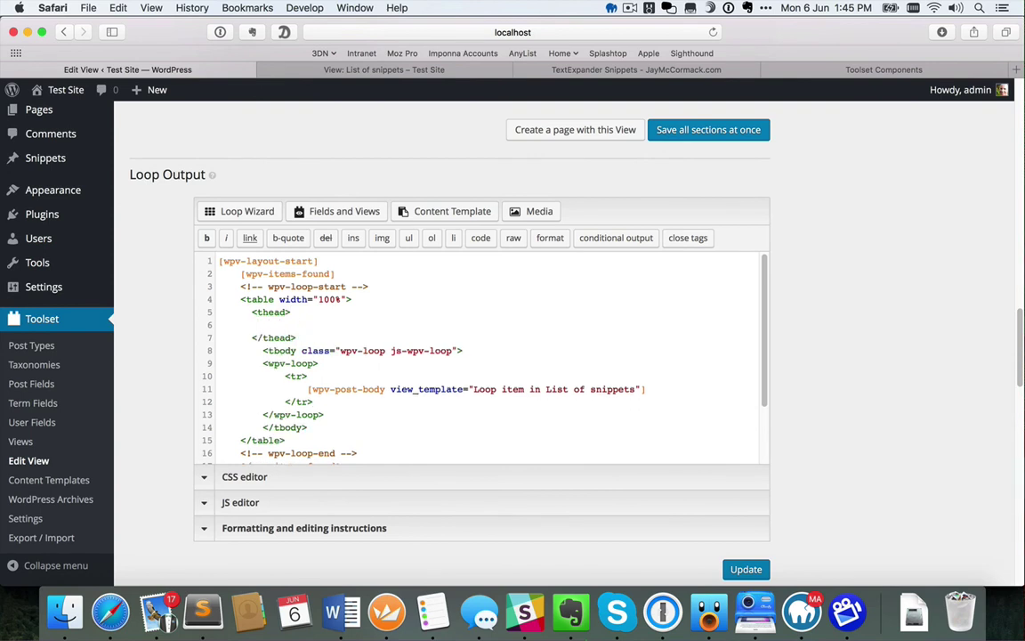
Fill the header with Abbreviation, Description and Submitter <th> cells and save all sections
text(<th>Abbreviation</th>)
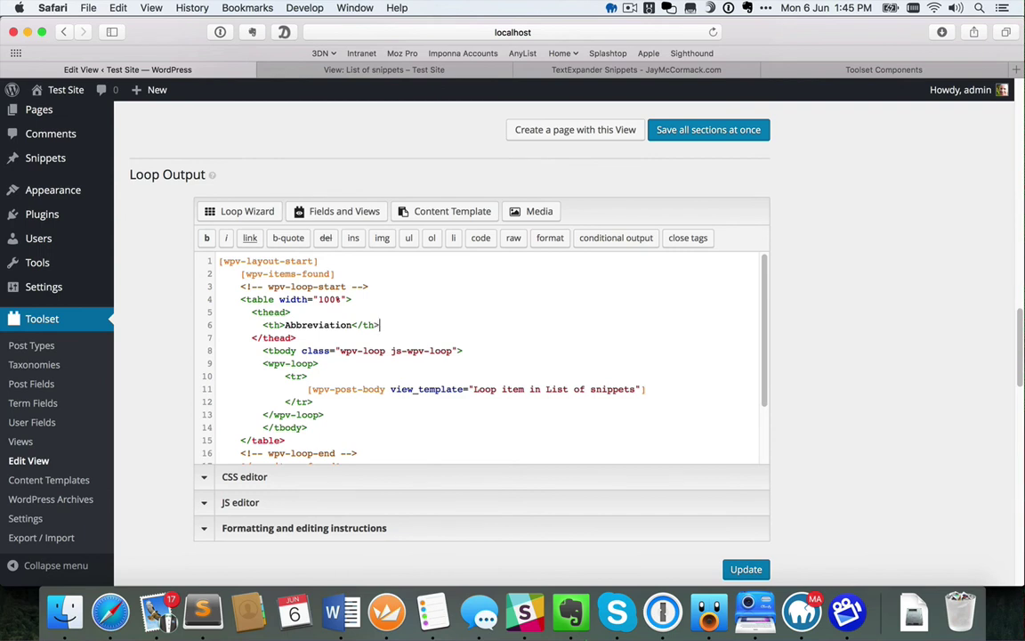
key(super+Left)
key(shift+Down)
key(super+c)
key(super+v)
key(super+v)
key(super+v)
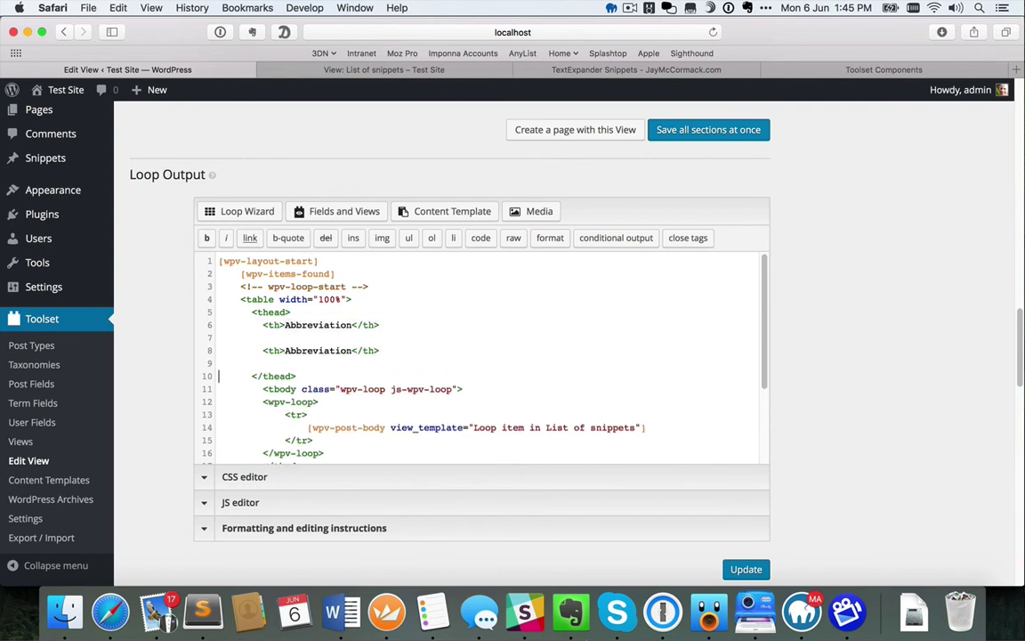
double_click(302, 351)
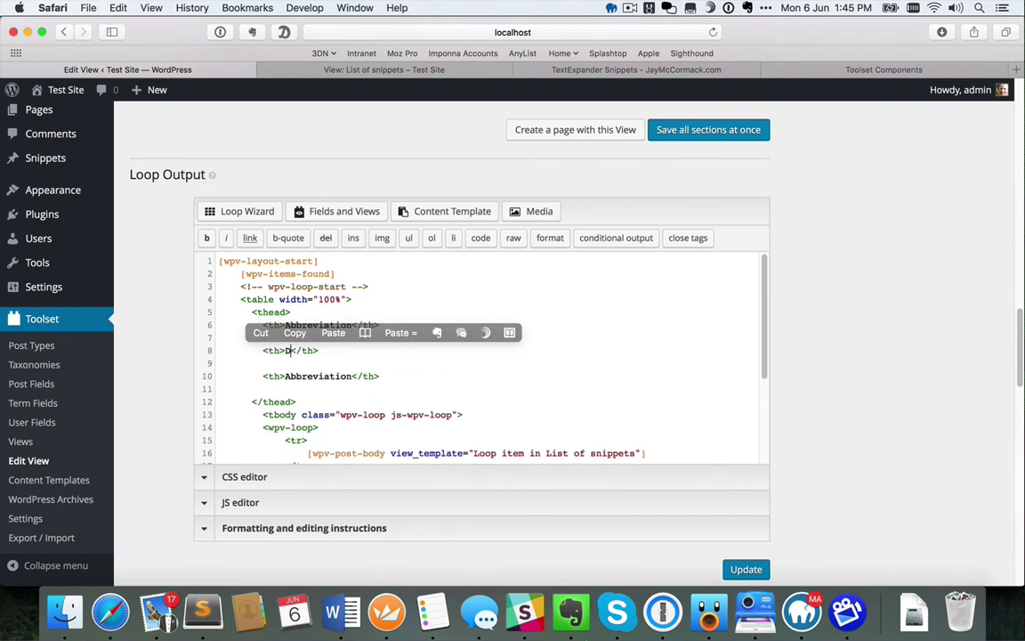
text(Description)
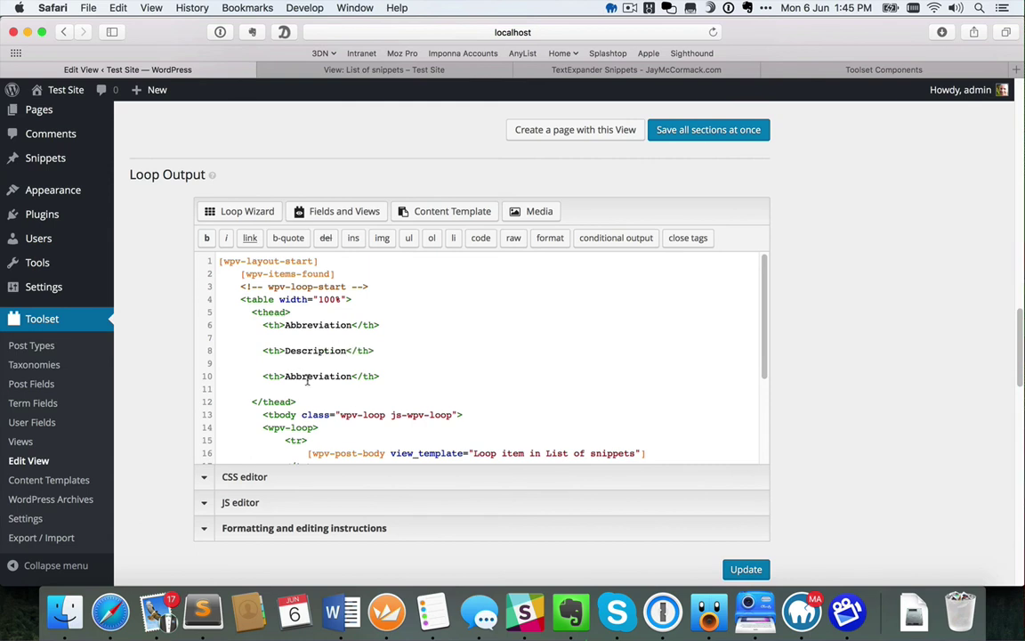
double_click(312, 376)
text(Submit)
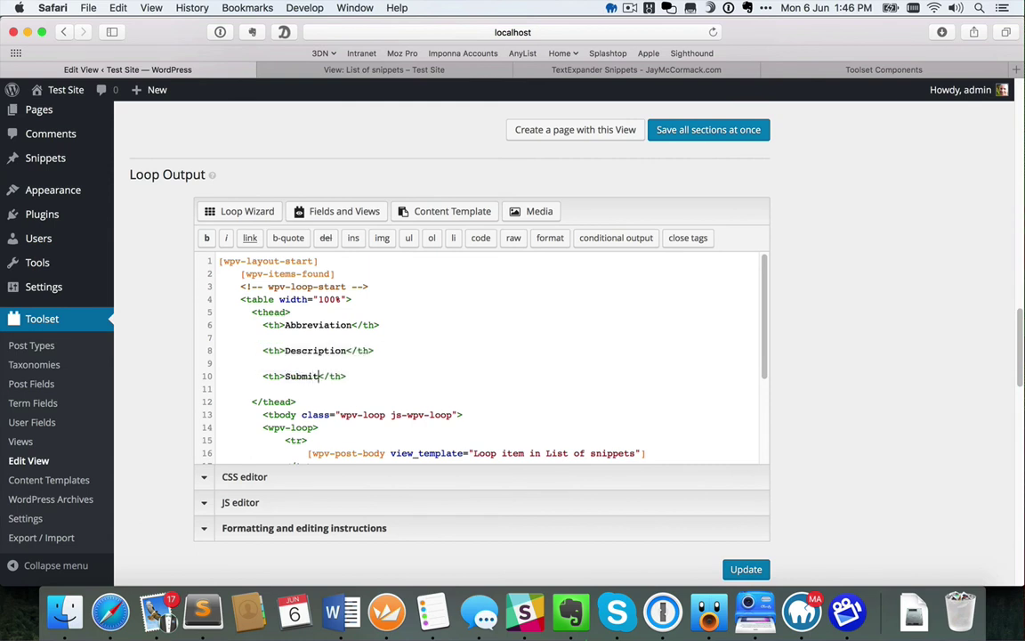
text(ter)
key(BackSpace)
key(Up)
key(Up)
key(BackSpace)
key(Up)
key(Up)
key(BackSpace)
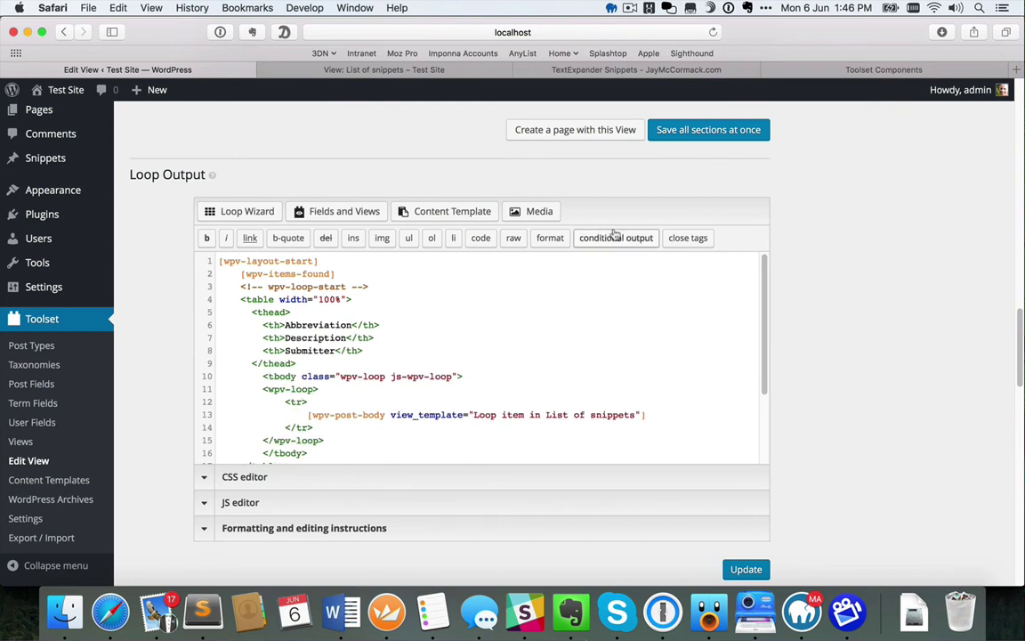
click(663, 130)
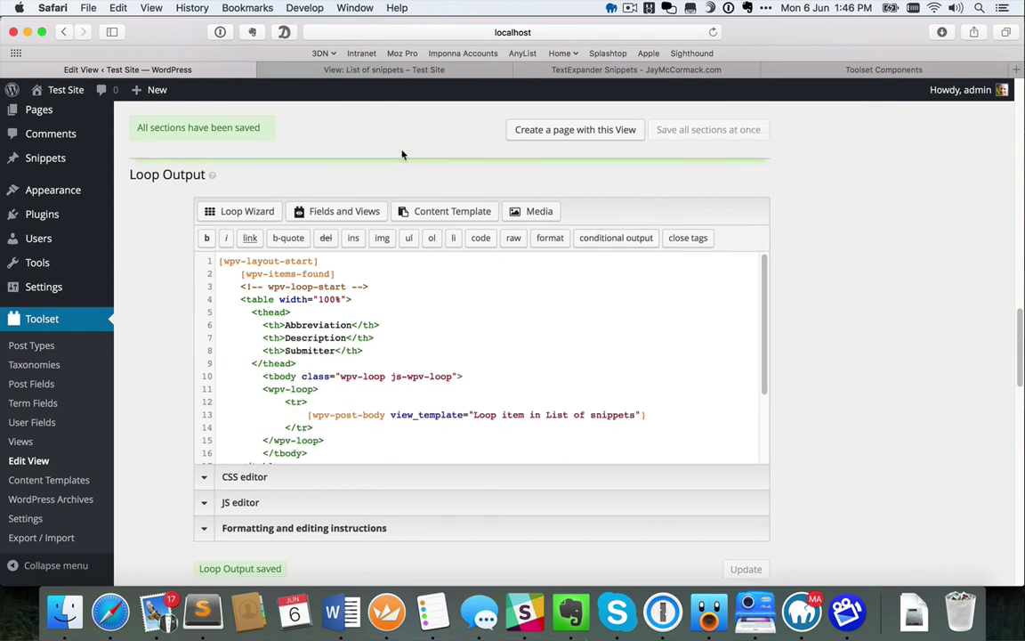
Reload the List of snippets page, check the new column headers, and keep the filter on Everything
click(422, 71)
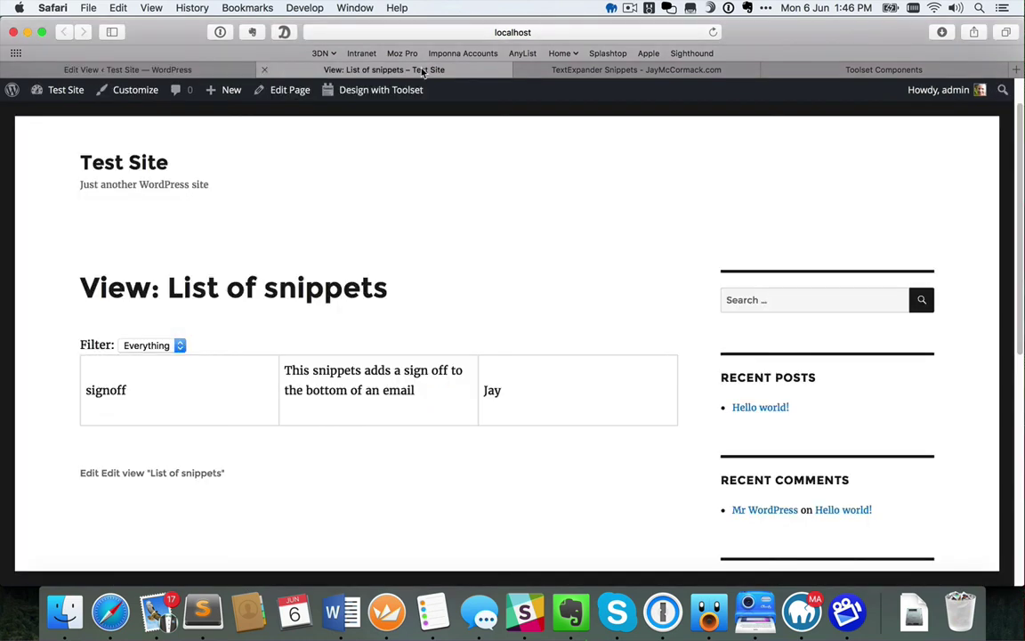
click(714, 33)
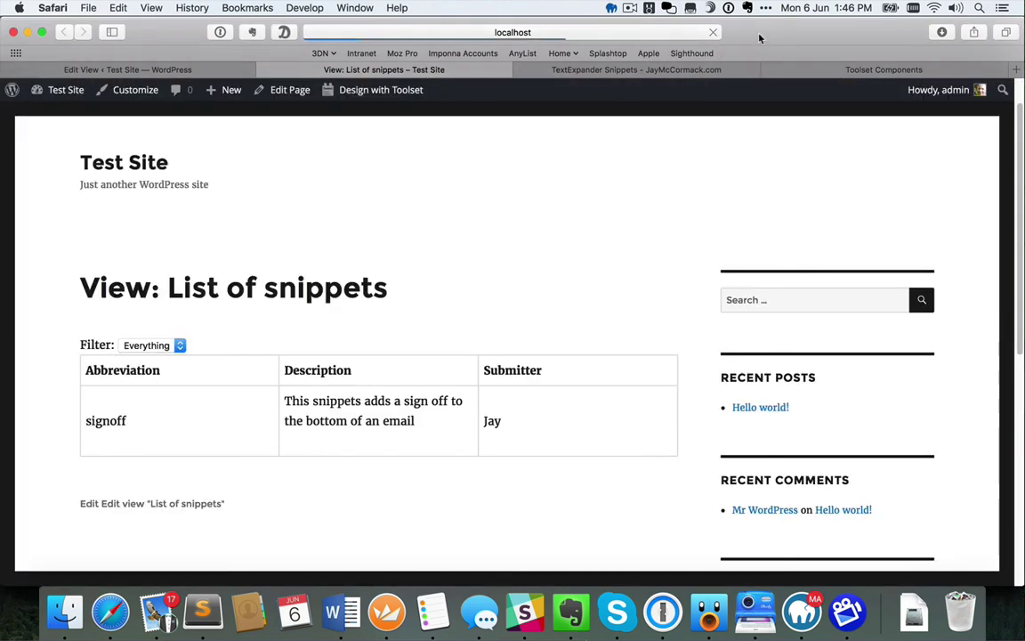
drag(120, 374, 523, 370)
click(523, 369)
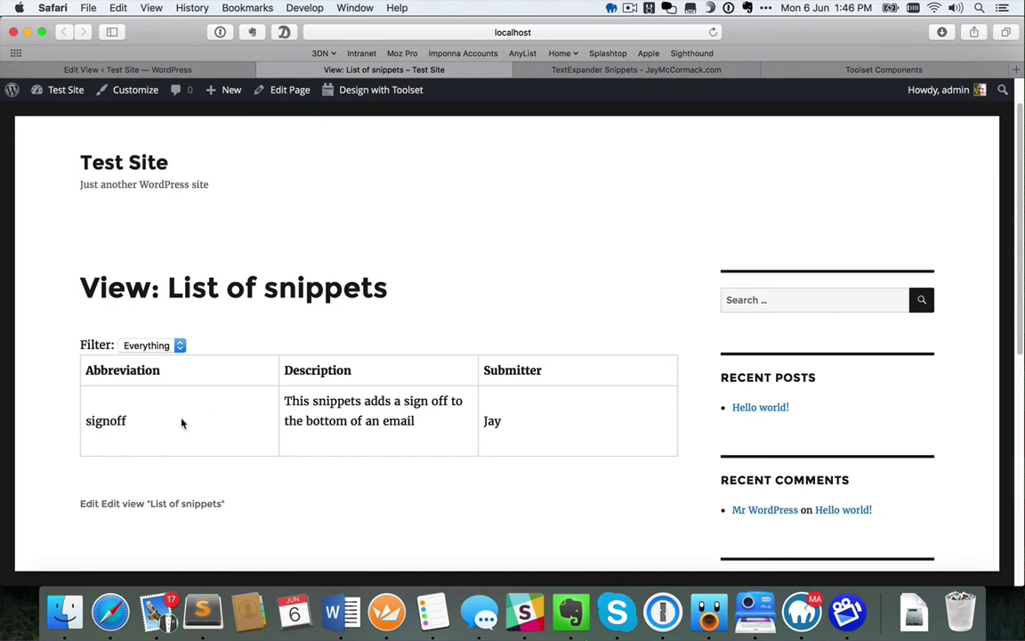
click(167, 350)
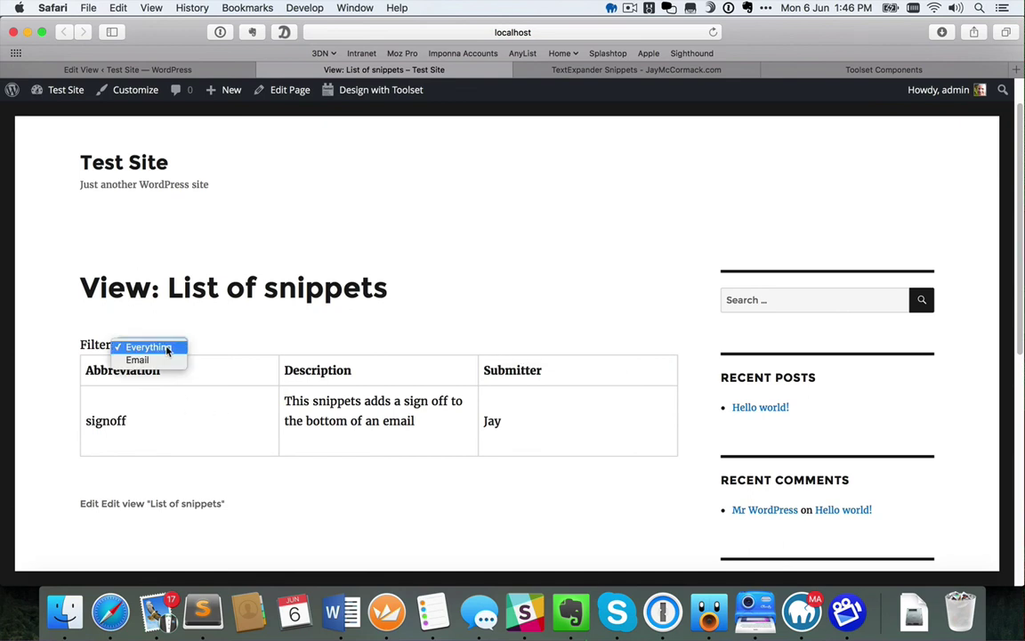
click(208, 348)
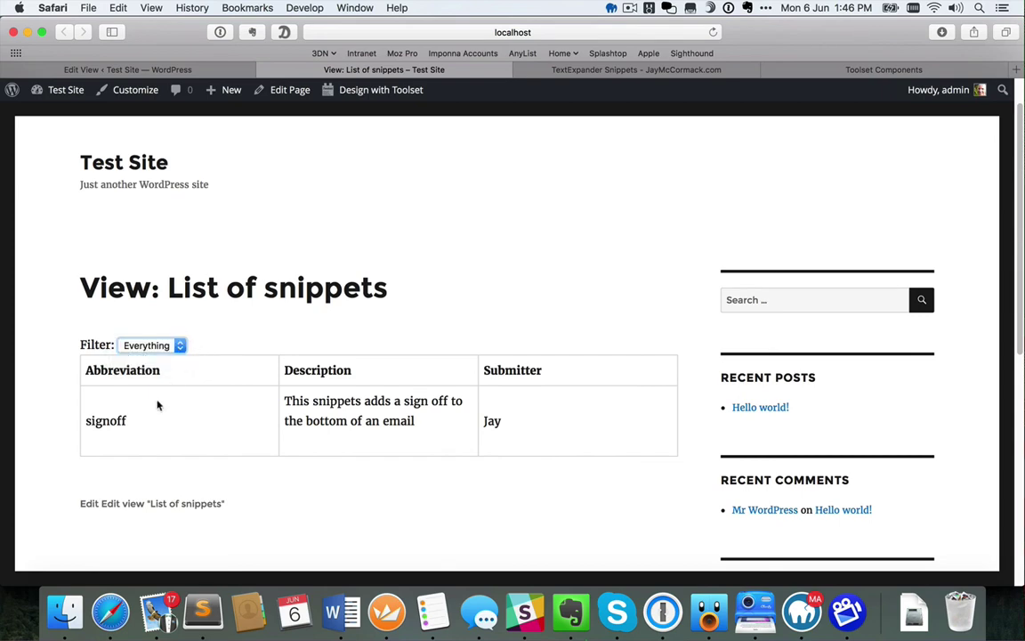
Add a new snippet titled template7 with body 'This is an example piece of content.'
click(202, 66)
mouse_move(64, 158)
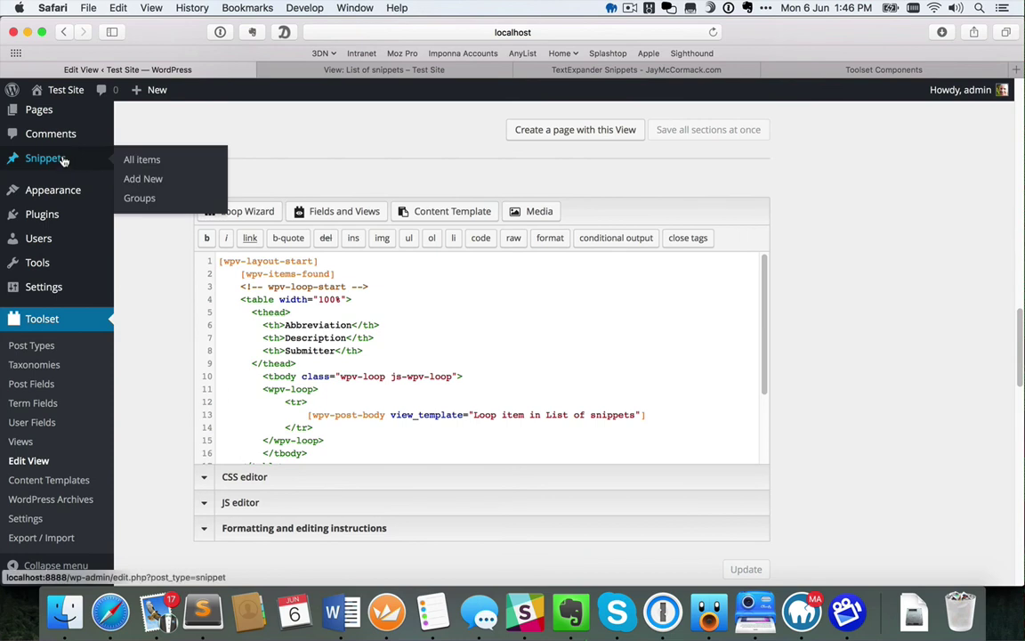
click(141, 179)
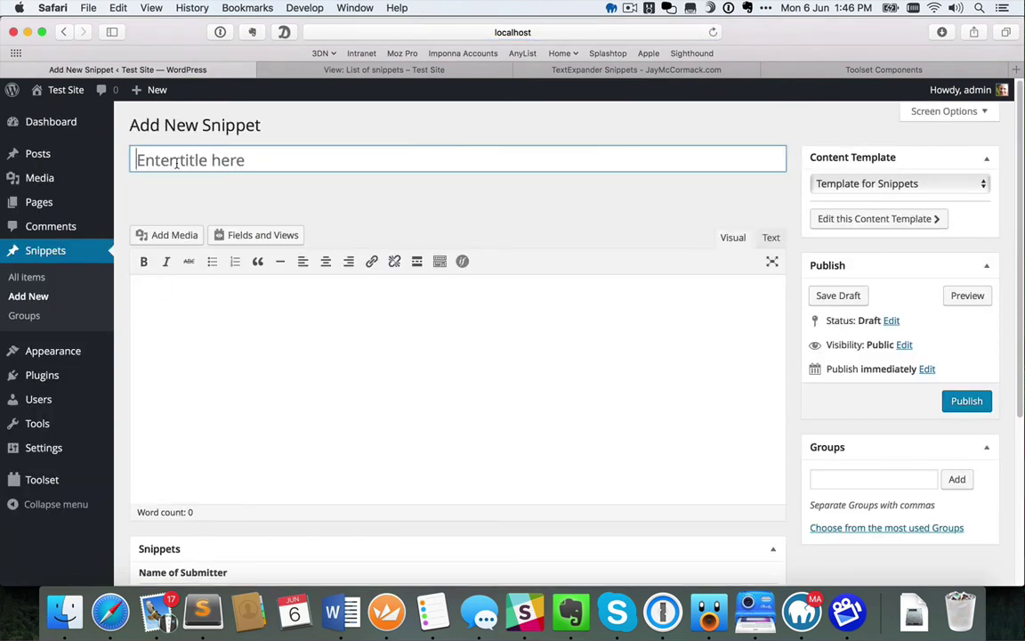
text(template7)
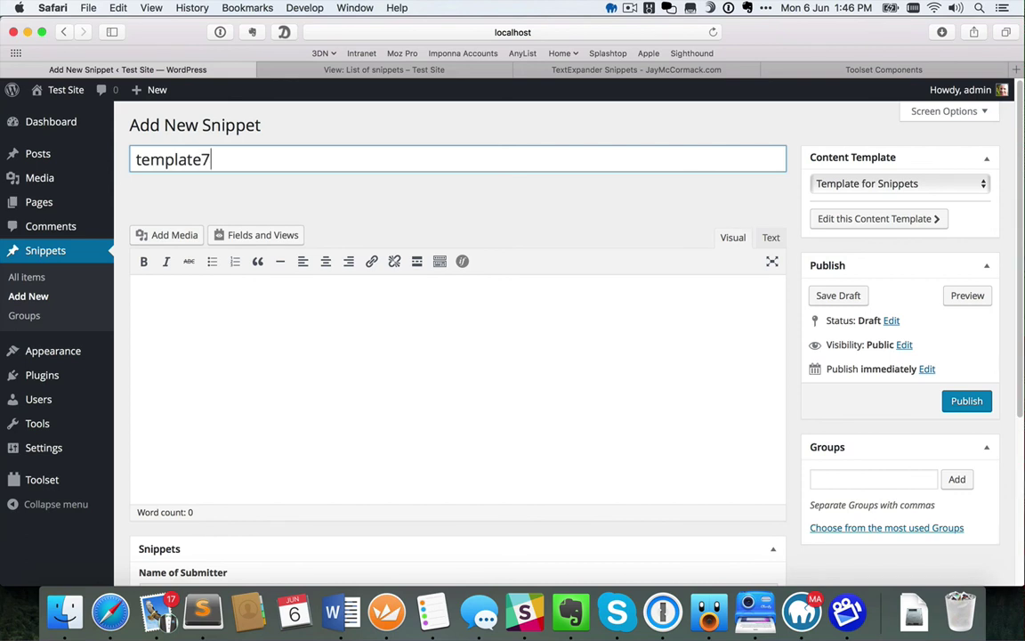
click(186, 326)
text(Thi)
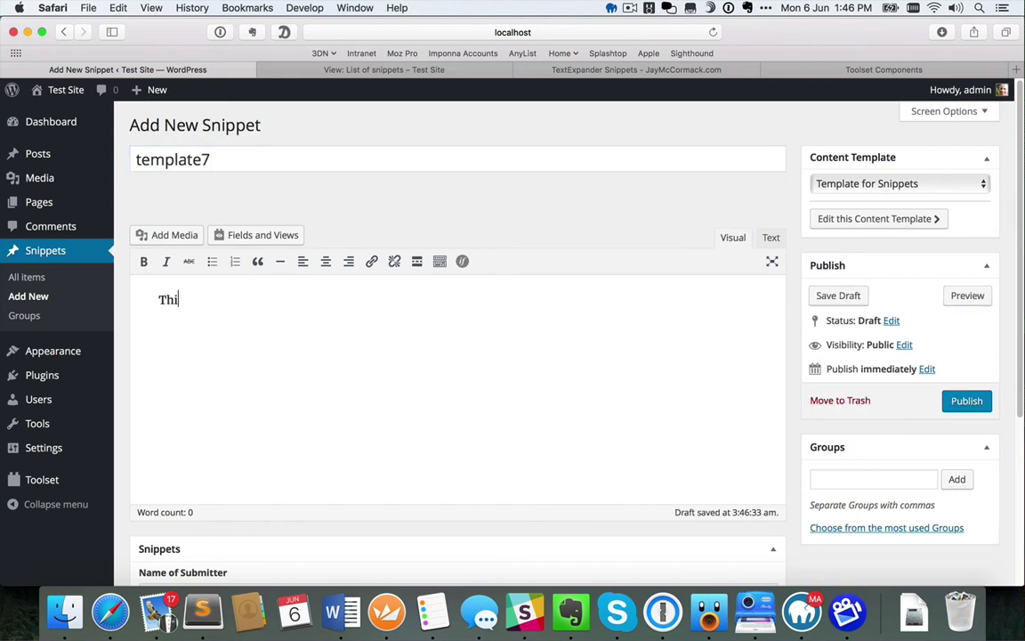
text(s is an exam)
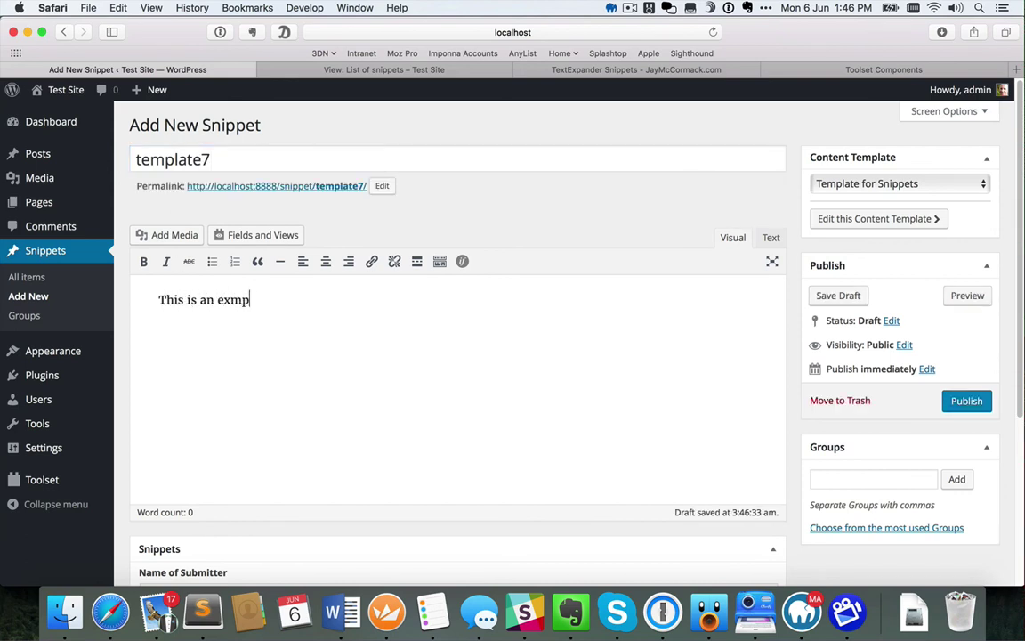
text(ple piece of content.)
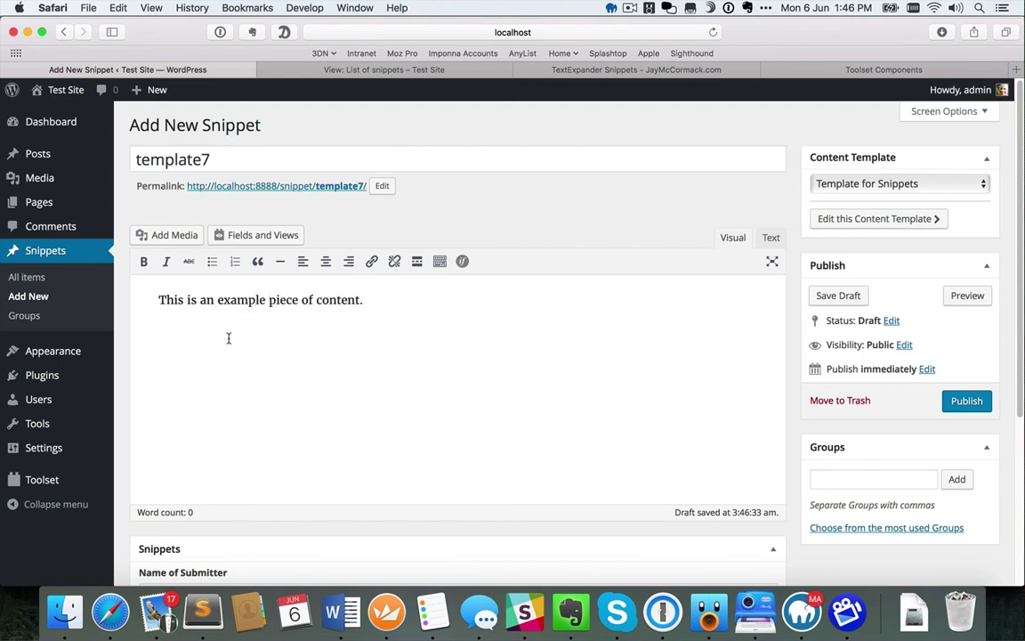
Enter the submitter's name and e-mail address in the Submitter fields
scroll(228, 338, down, 4)
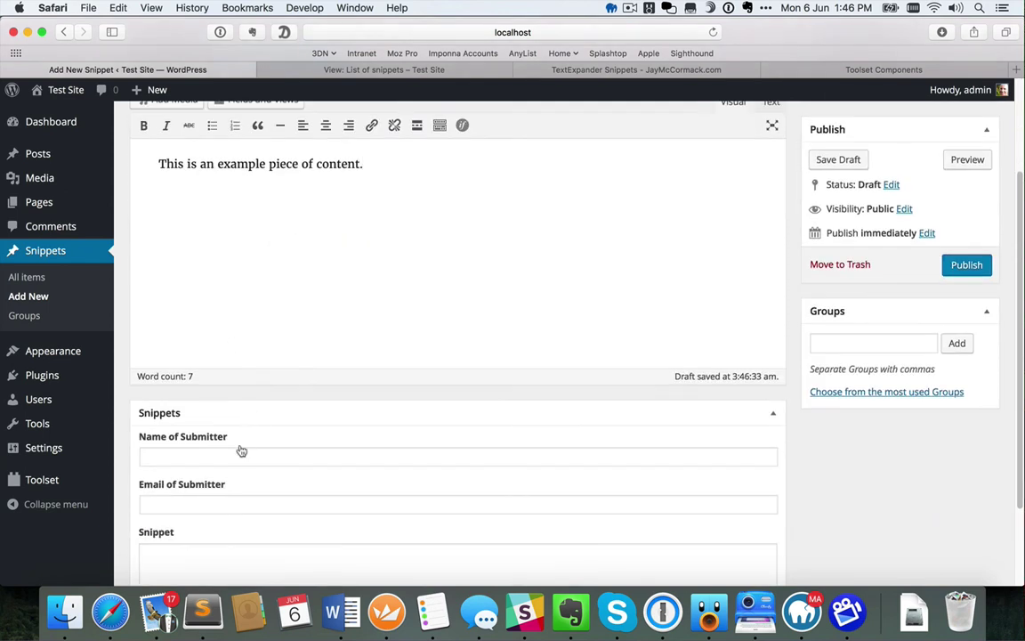
click(237, 458)
key(Tab)
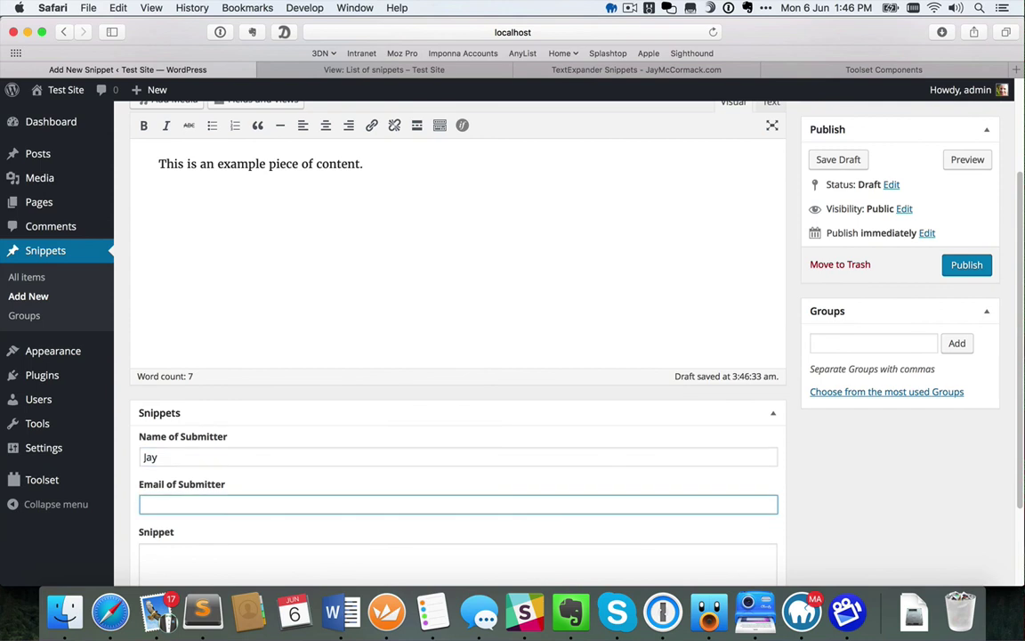
key(shift+Tab)
text(Bob)
key(Tab)
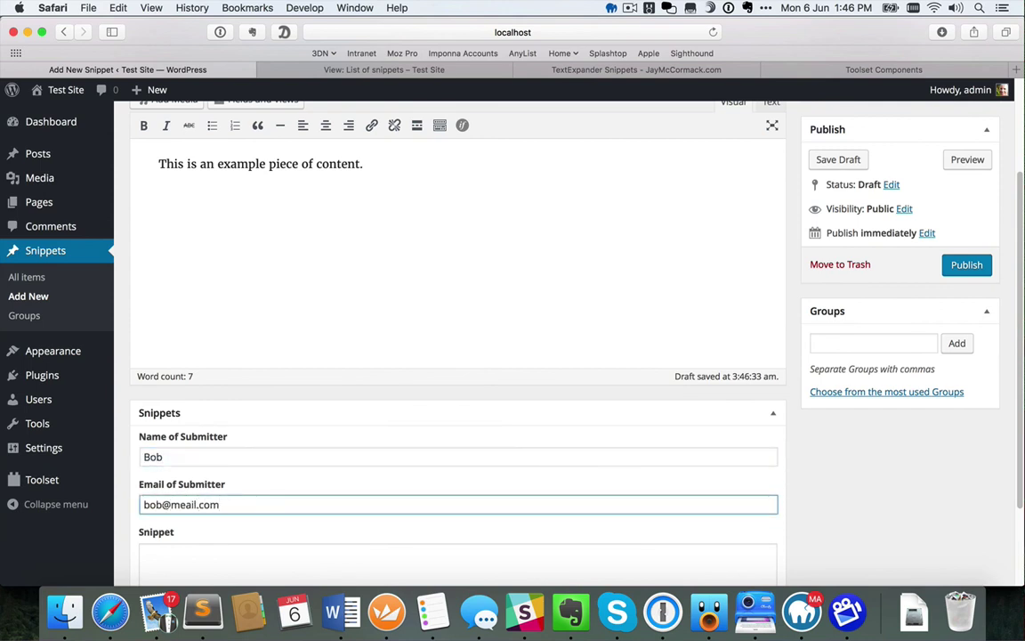
Enter 'Here' as the Snippet text and publish the snippet
scroll(334, 450, down, 3)
click(251, 446)
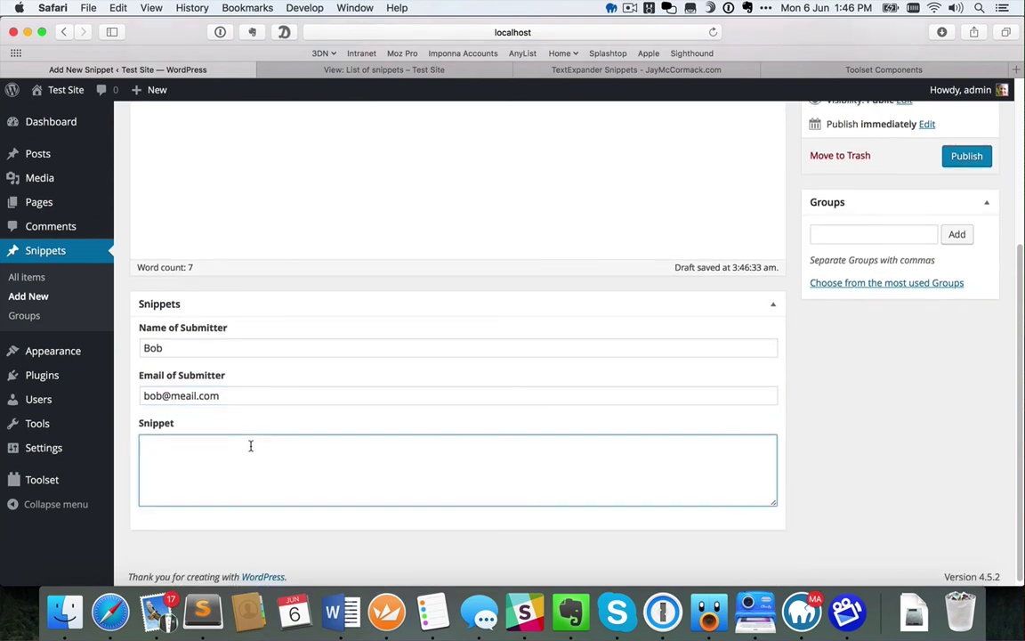
text(Here is the snippet content)
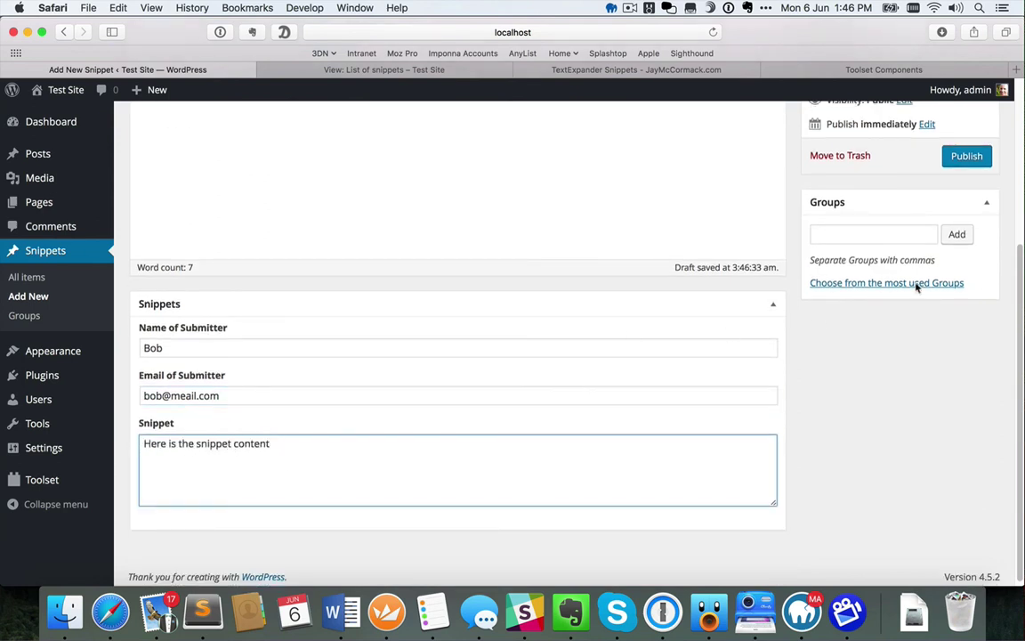
click(960, 156)
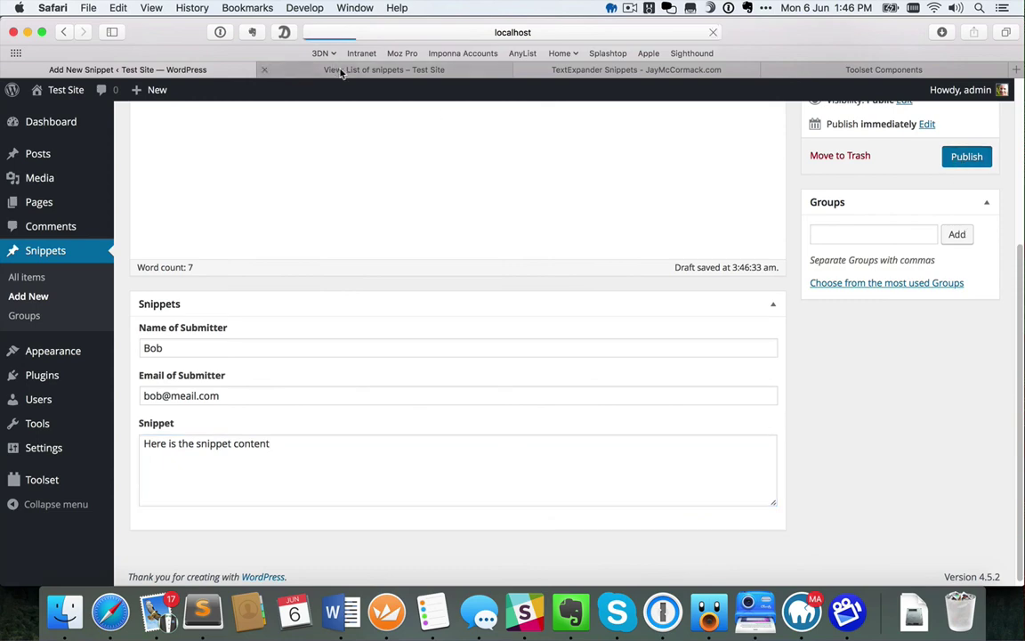
click(341, 71)
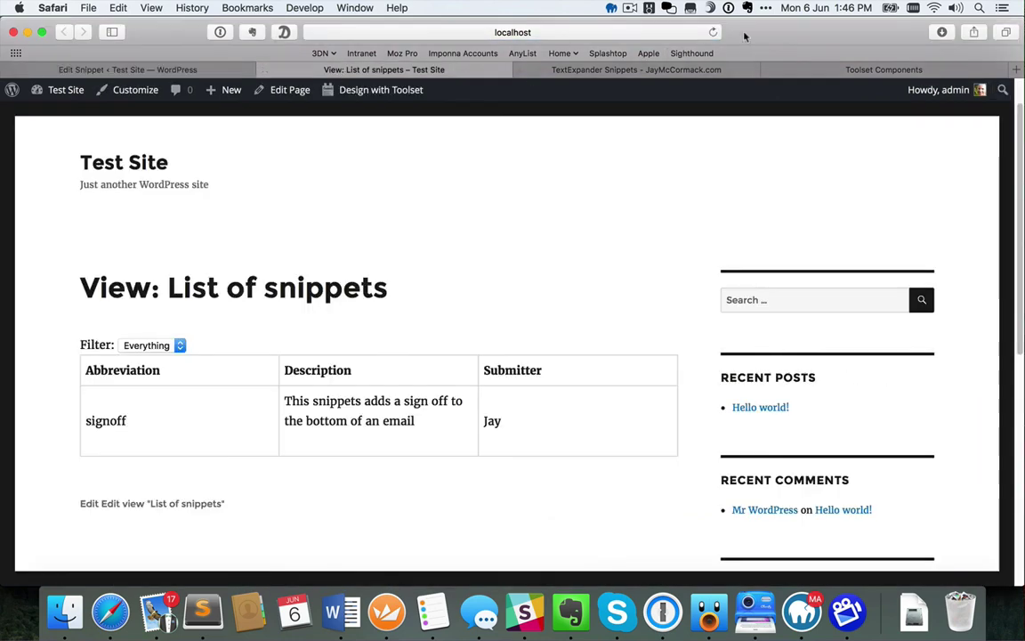
Reload the list to show template7, then add it to a new 'templates' group and update
click(713, 33)
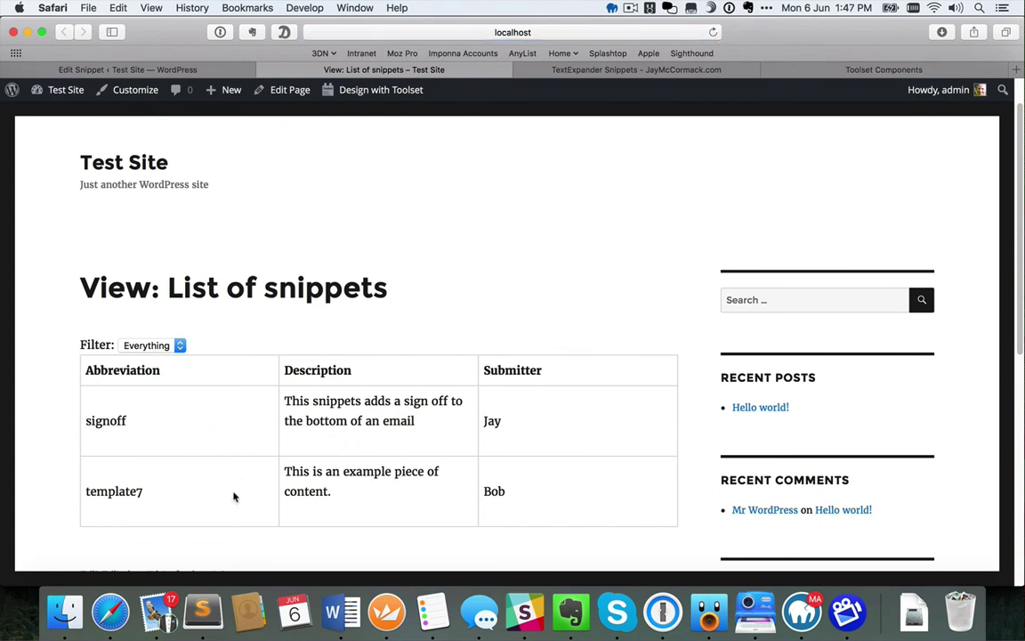
click(189, 71)
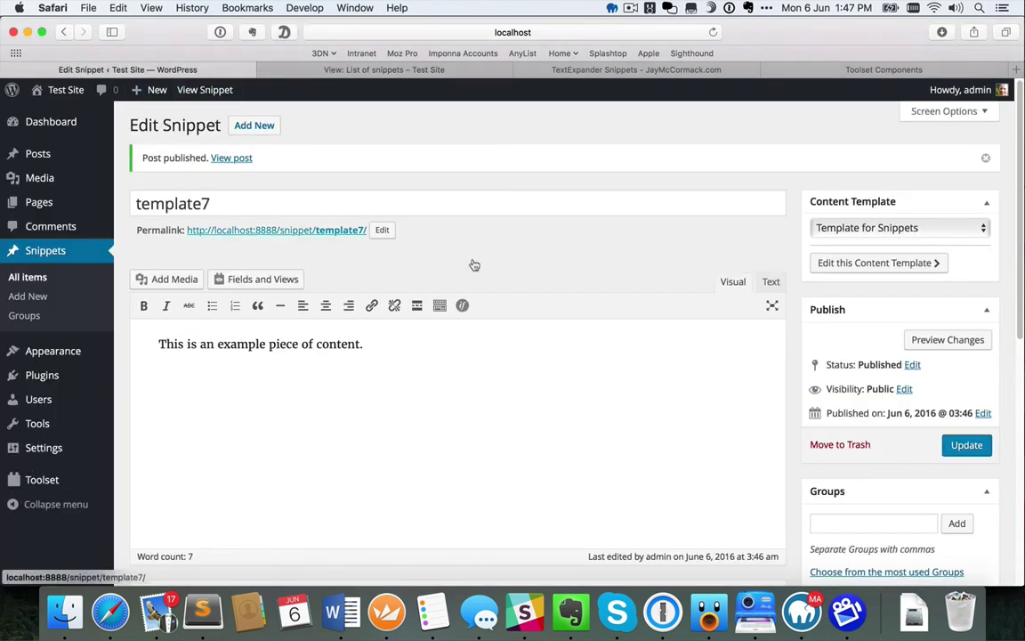
scroll(852, 463, down, 4)
click(837, 367)
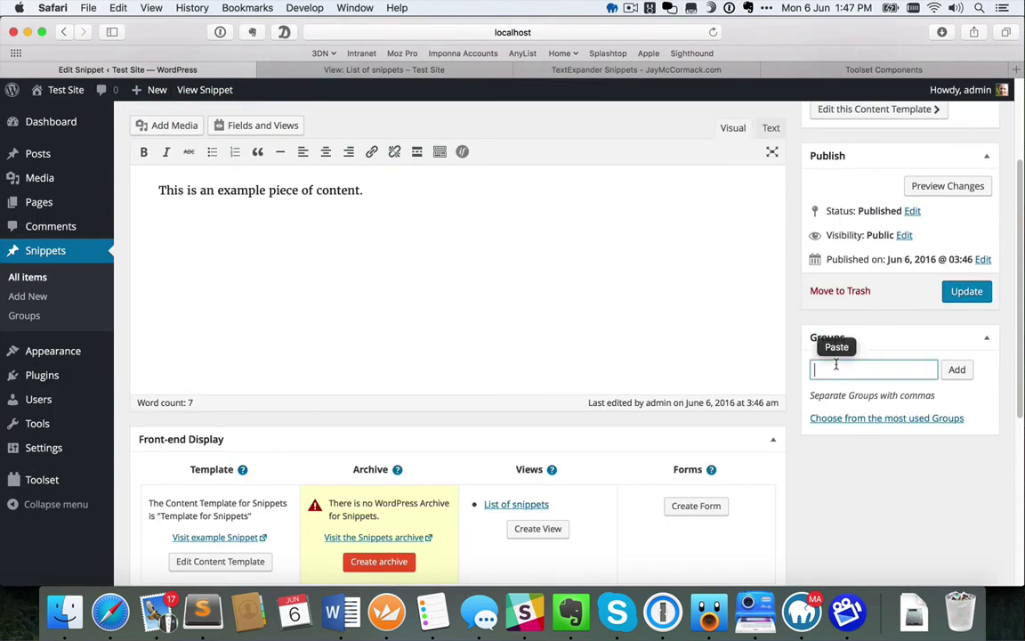
text(templates)
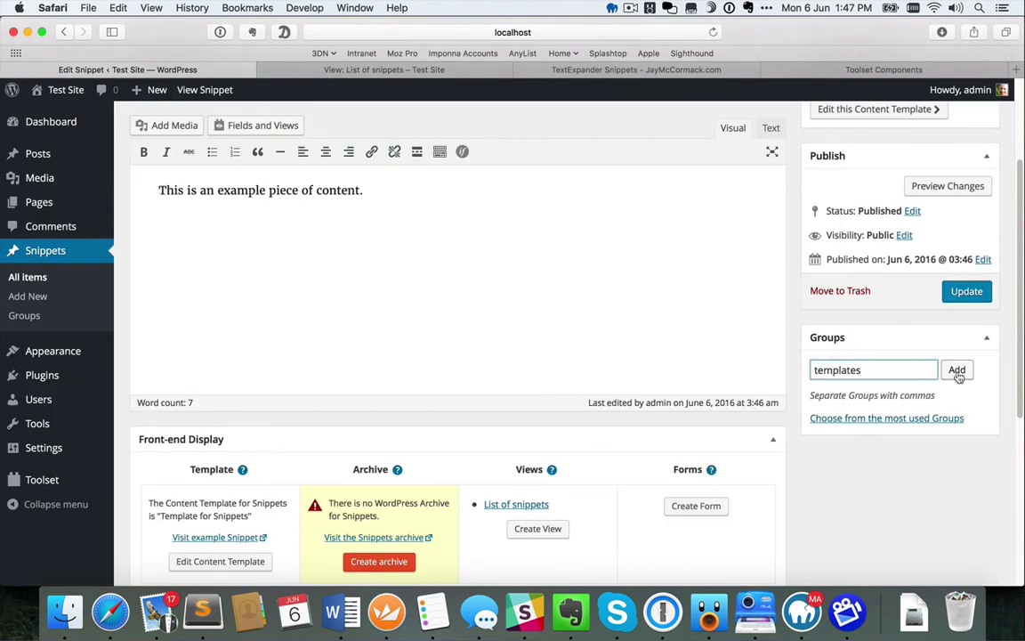
click(957, 370)
click(968, 293)
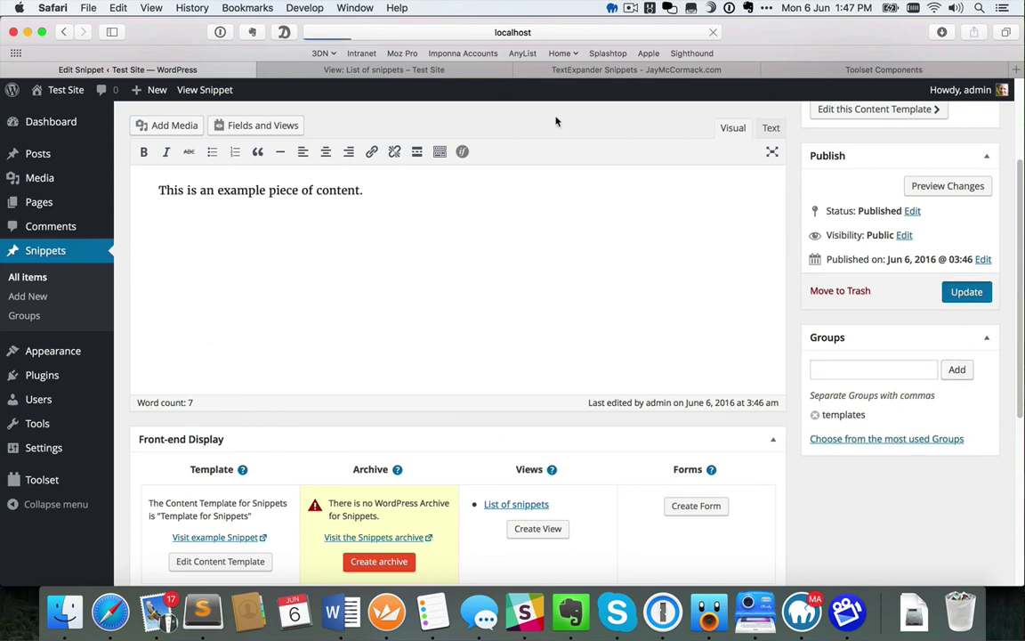
Reload the list and filter by Email, then templates, then return to Everything
click(463, 70)
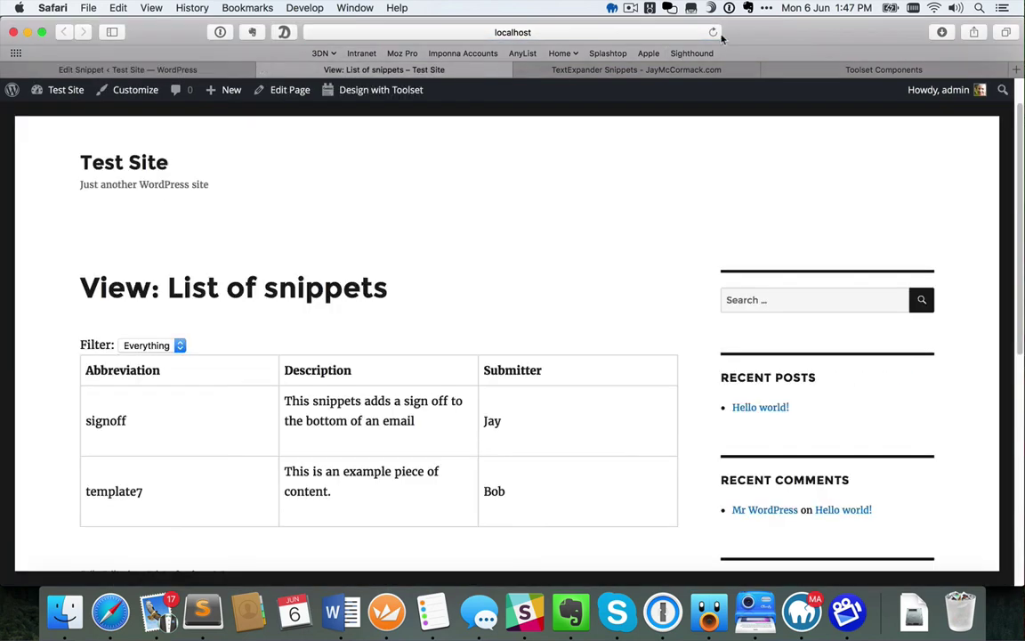
click(713, 32)
click(166, 345)
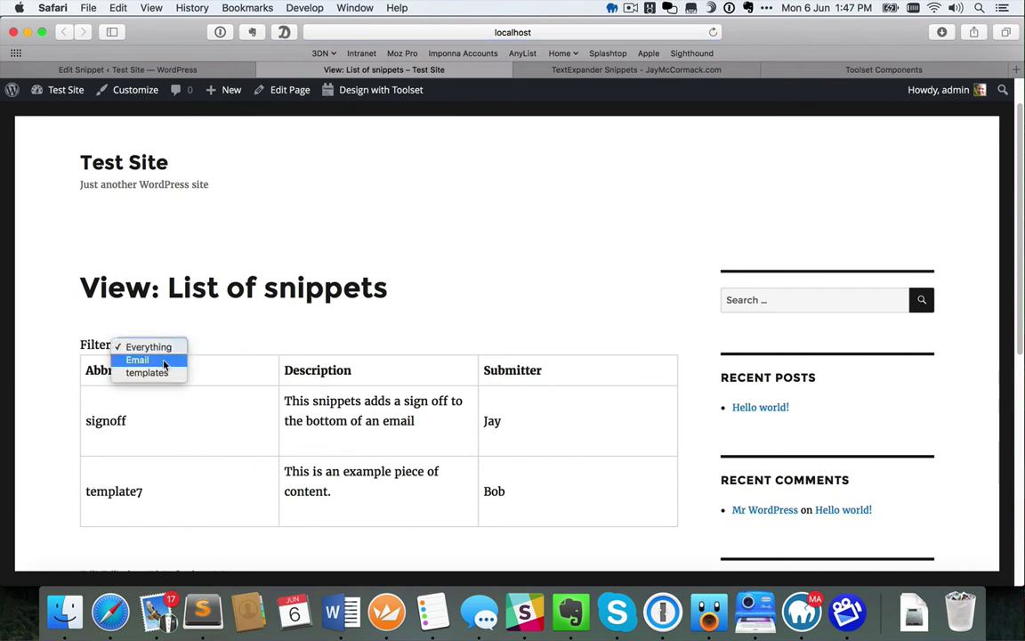
click(137, 360)
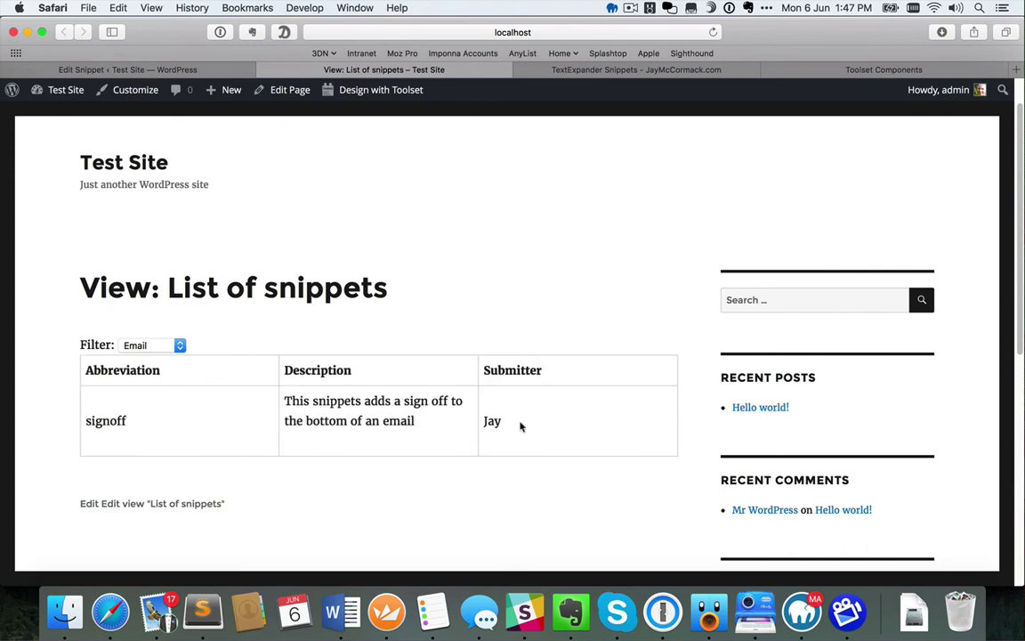
click(178, 346)
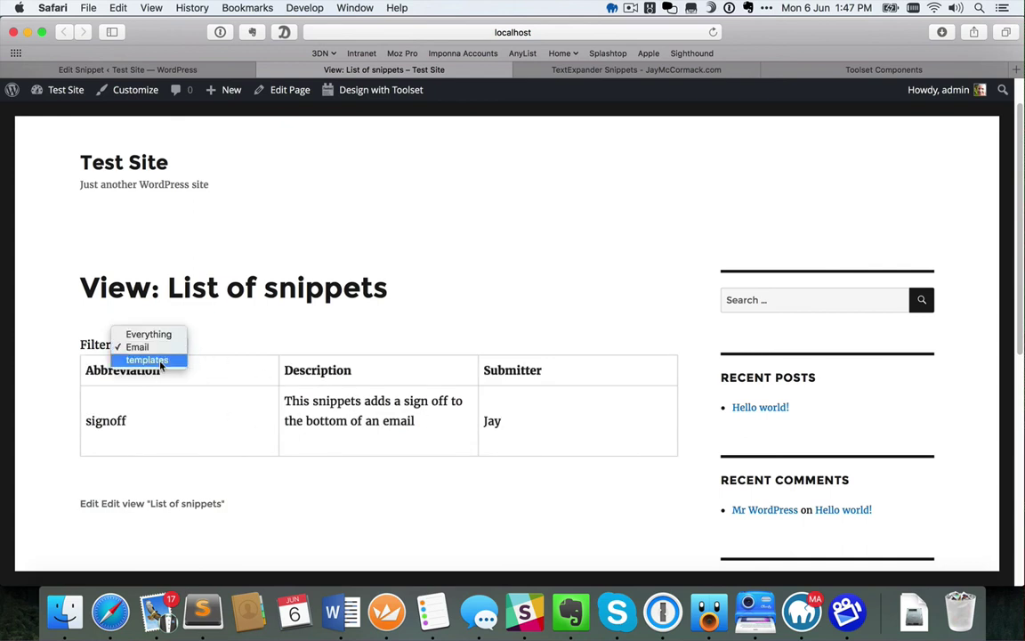
click(181, 359)
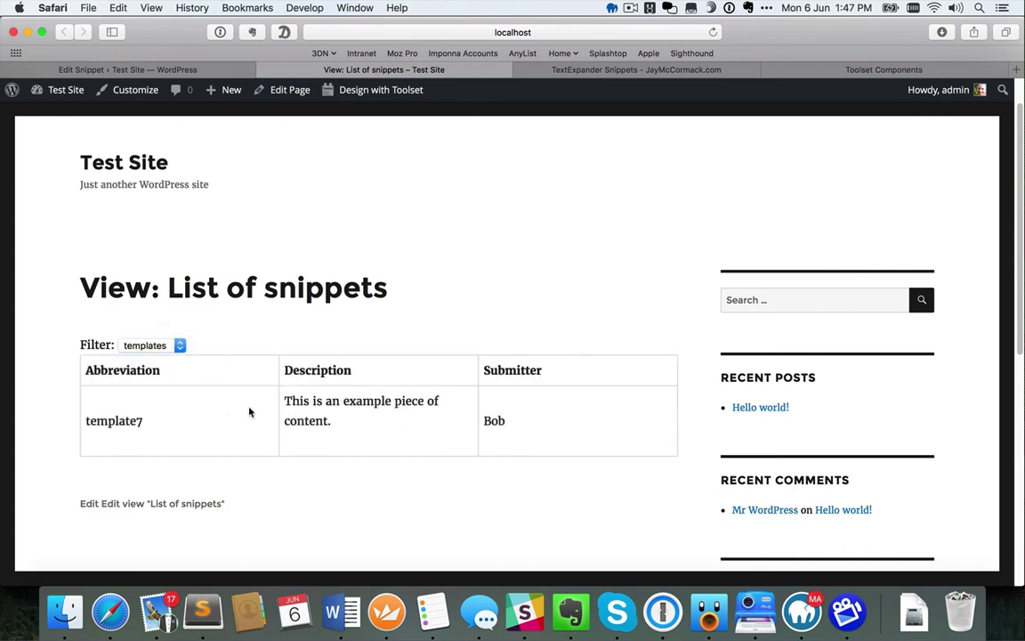
click(165, 347)
click(147, 322)
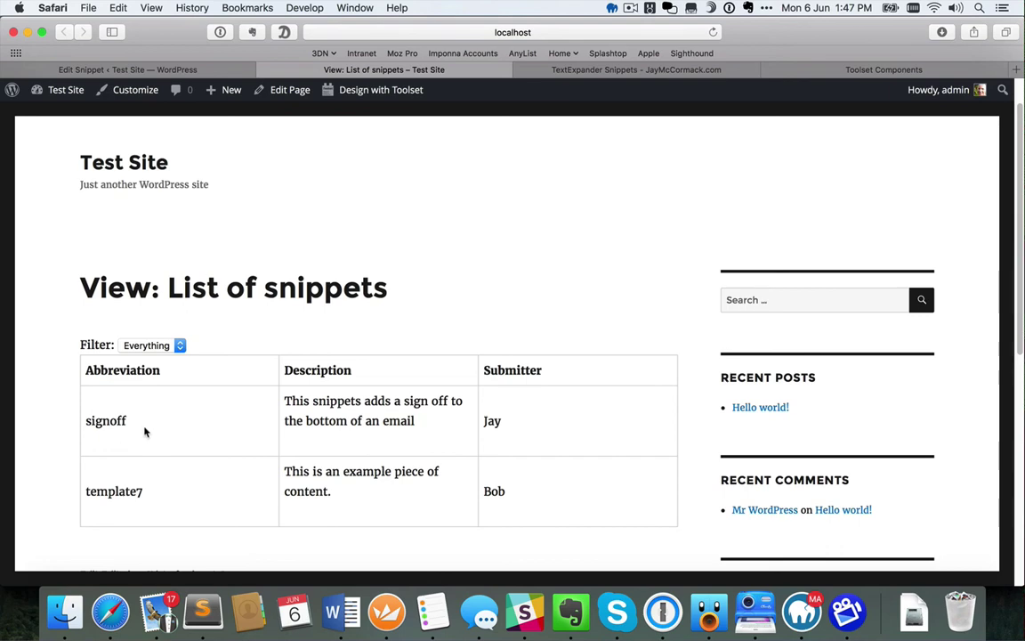
Open the List of snippets View from Toolset Views and scroll to the loop item code
click(175, 69)
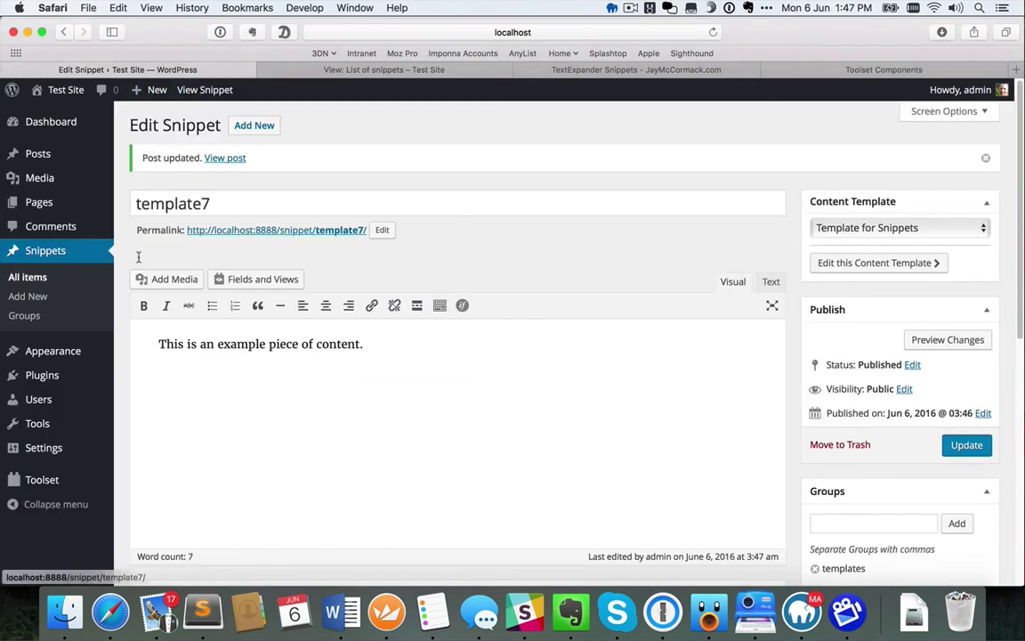
mouse_move(100, 481)
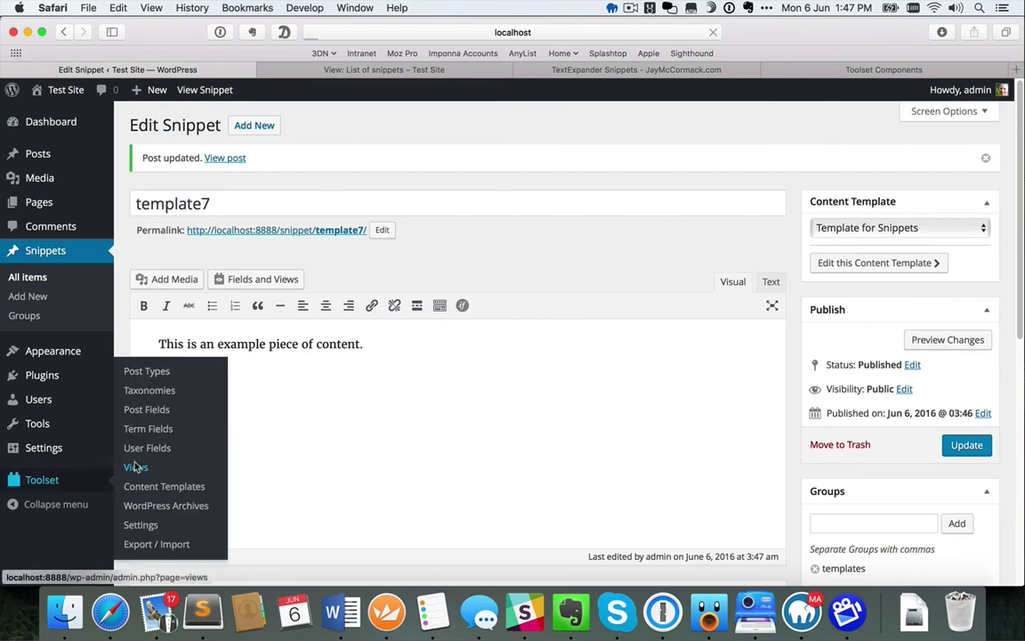
click(141, 466)
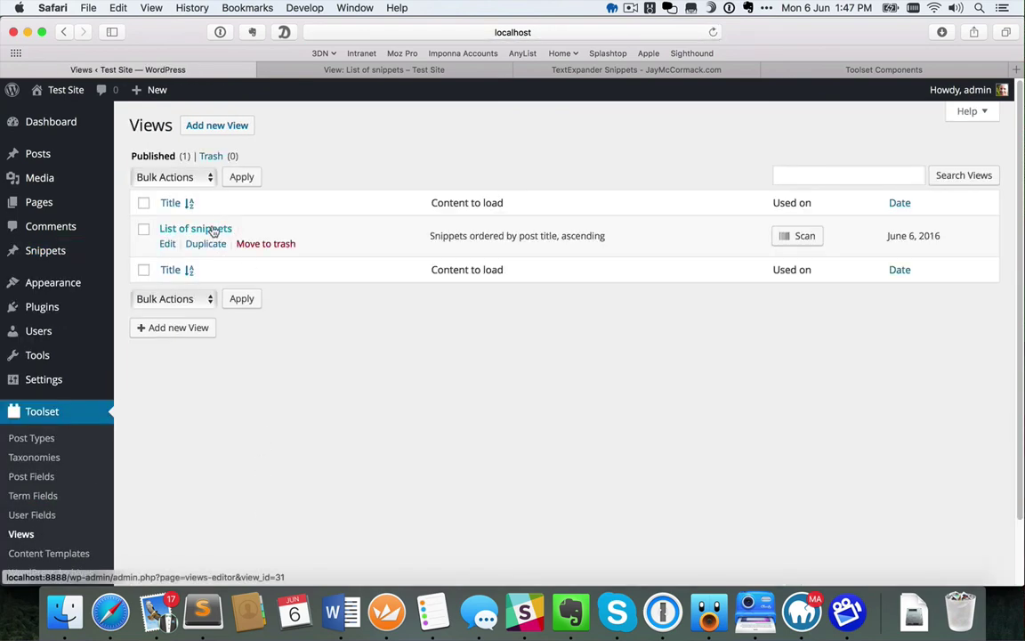
click(213, 229)
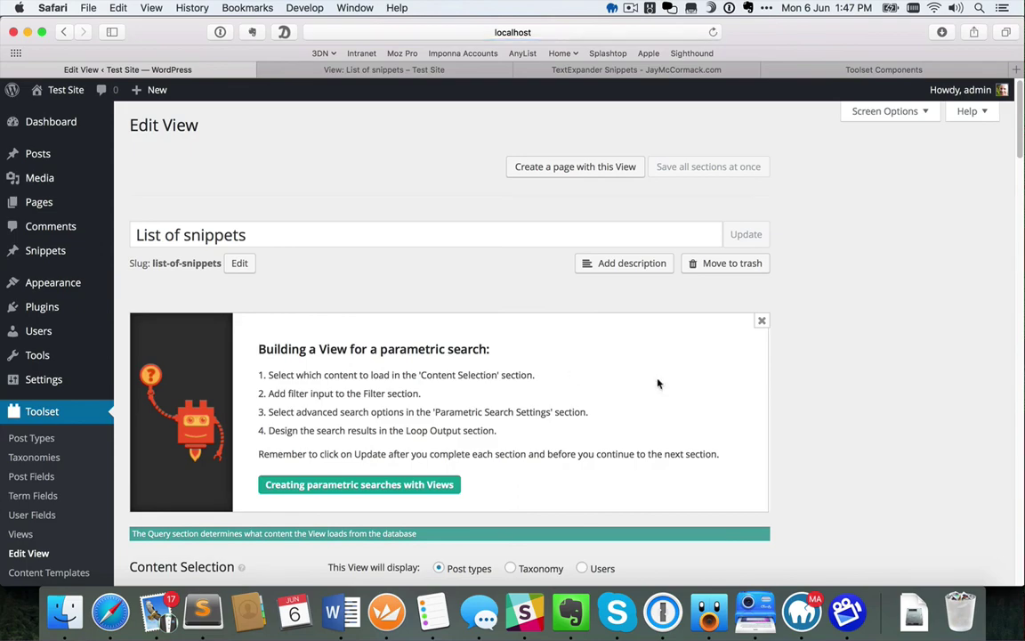
scroll(849, 415, down, 2)
scroll(849, 415, down, 20)
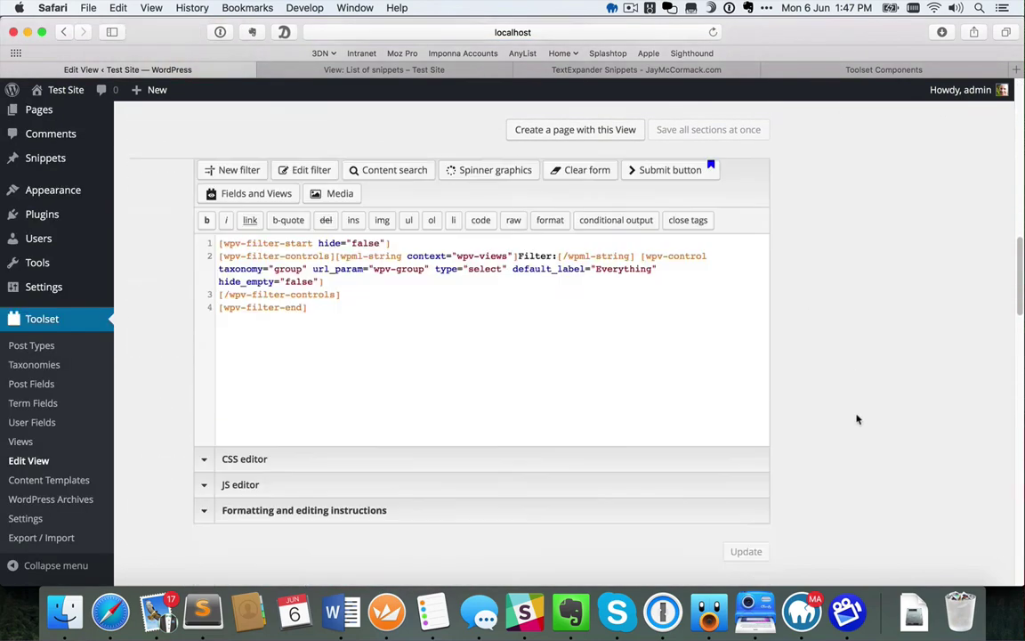
scroll(858, 419, down, 10)
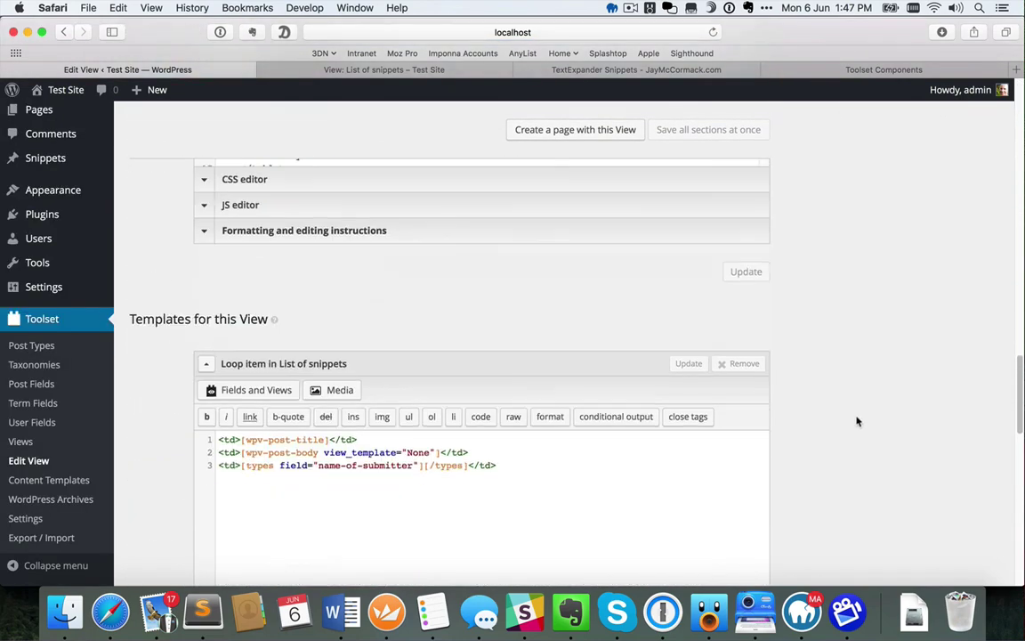
scroll(849, 431, down, 3)
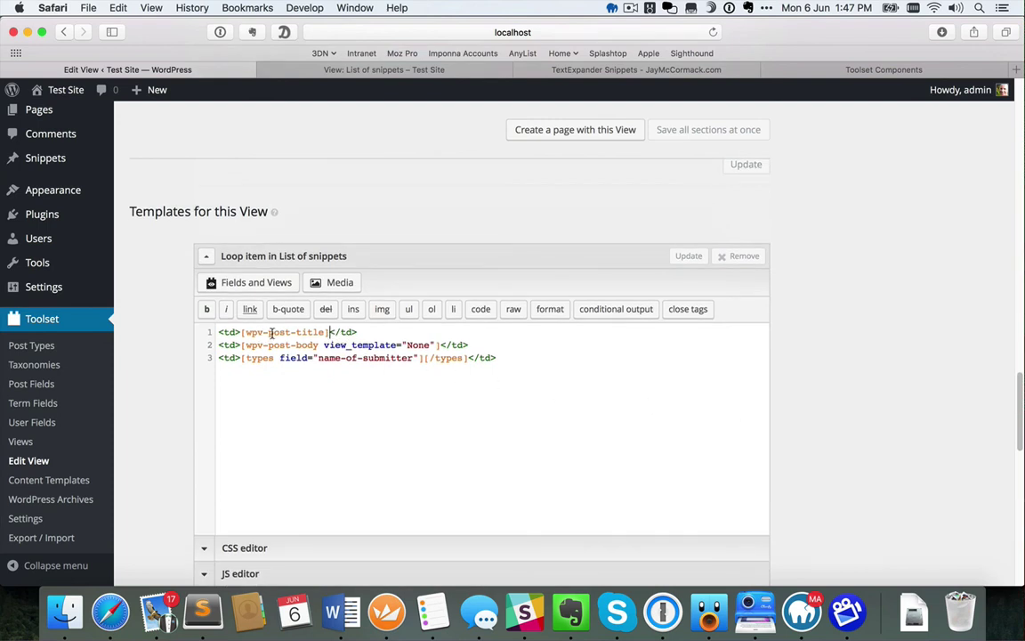
Replace [wpv-post-title] with the linked Post title field and save all sections
drag(329, 332, 241, 332)
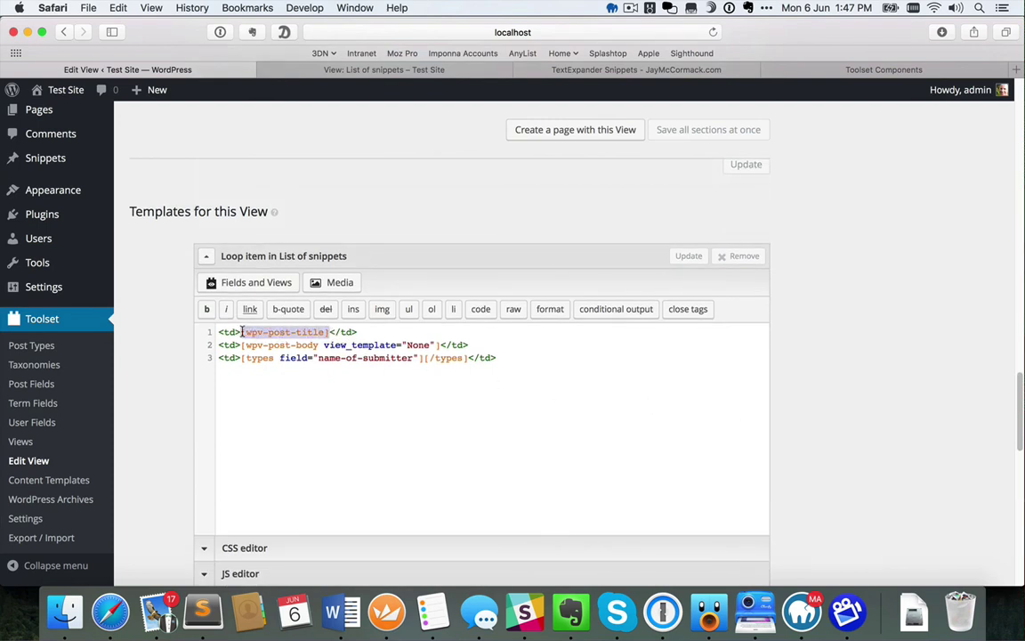
key(BackSpace)
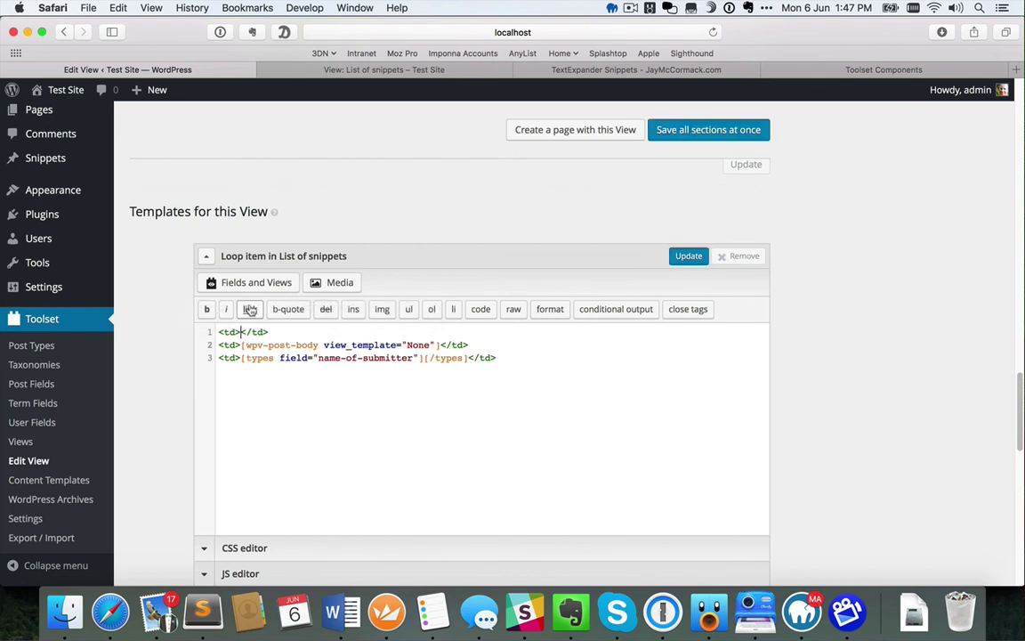
click(257, 282)
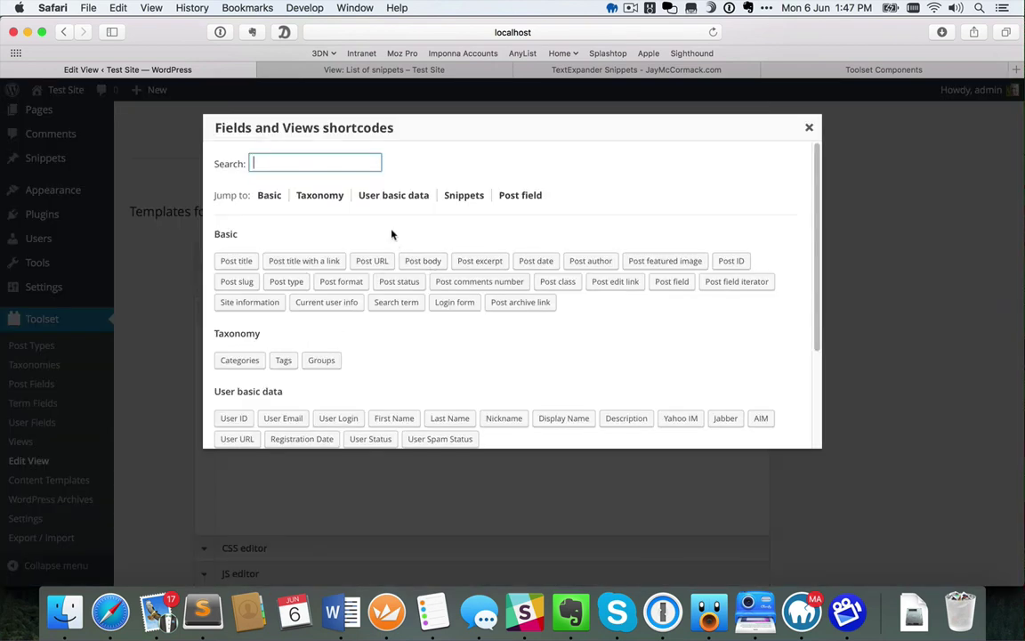
click(305, 261)
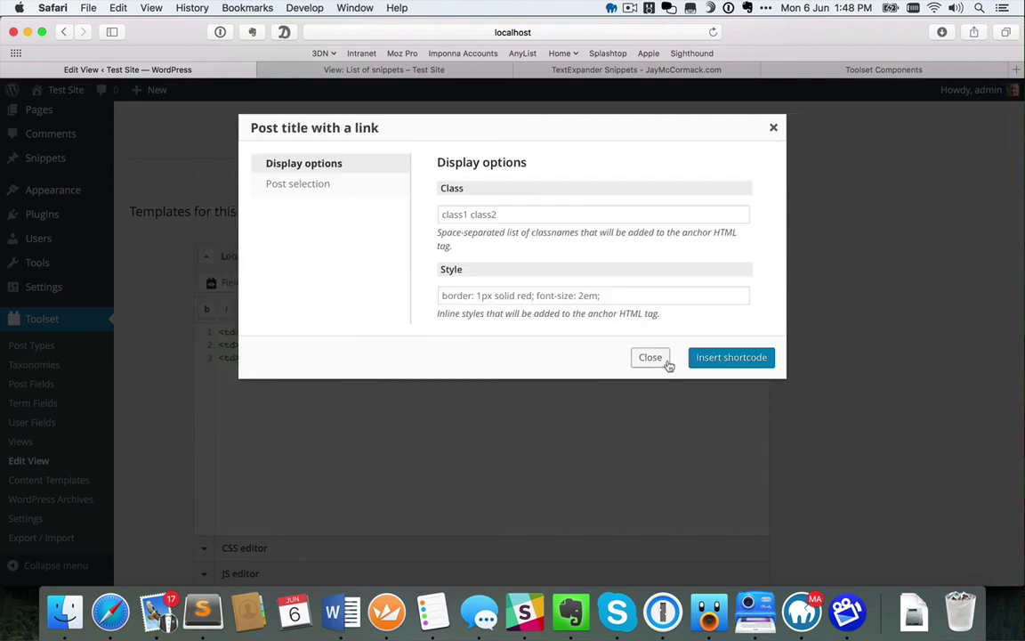
click(726, 359)
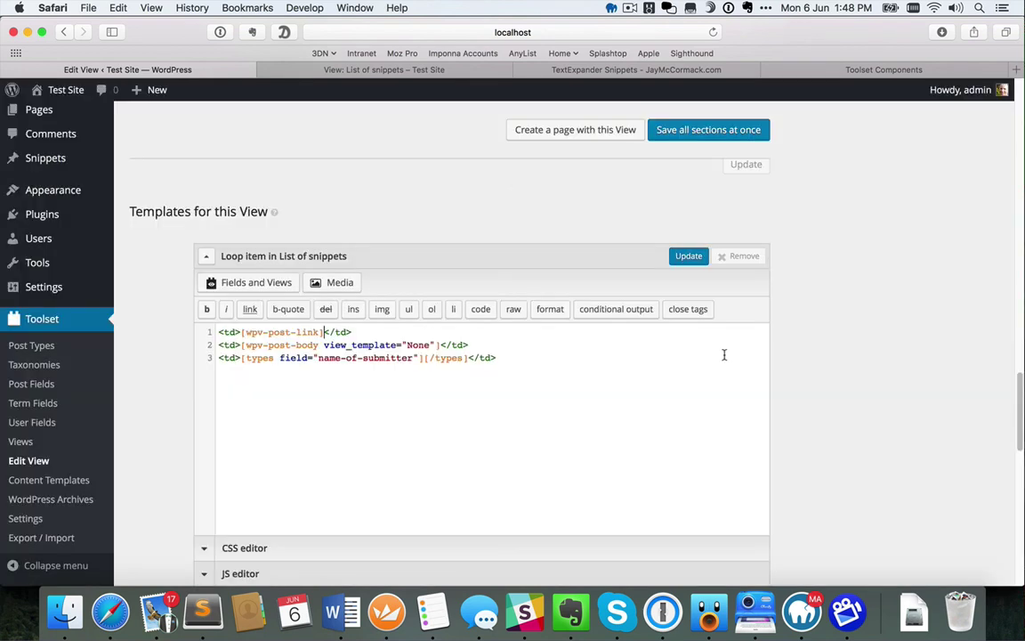
click(721, 133)
Reload the List of snippets page and follow the signoff title link to its snippet page
click(407, 71)
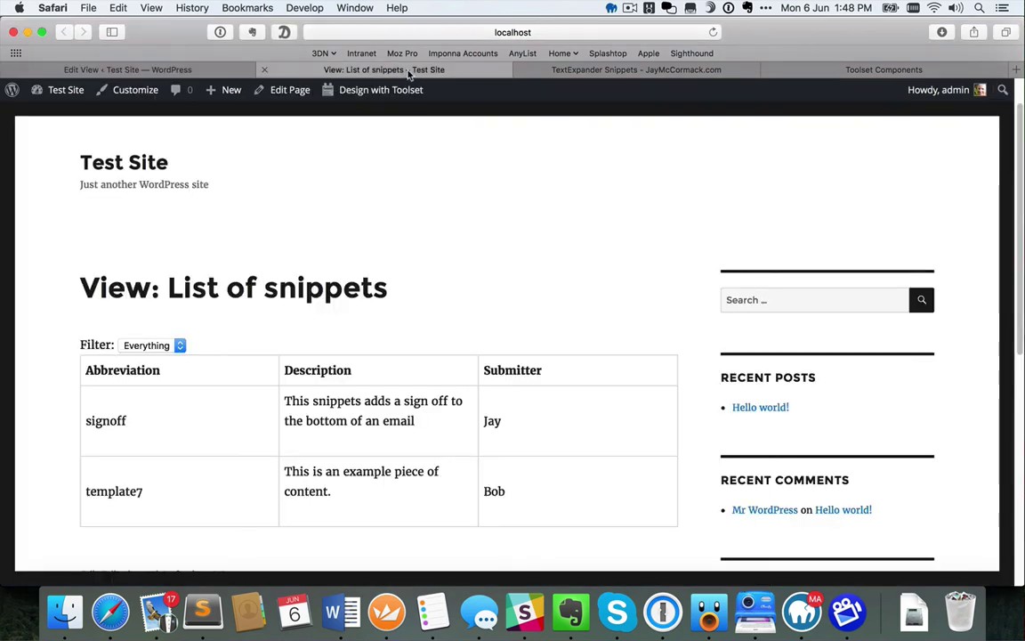
click(712, 32)
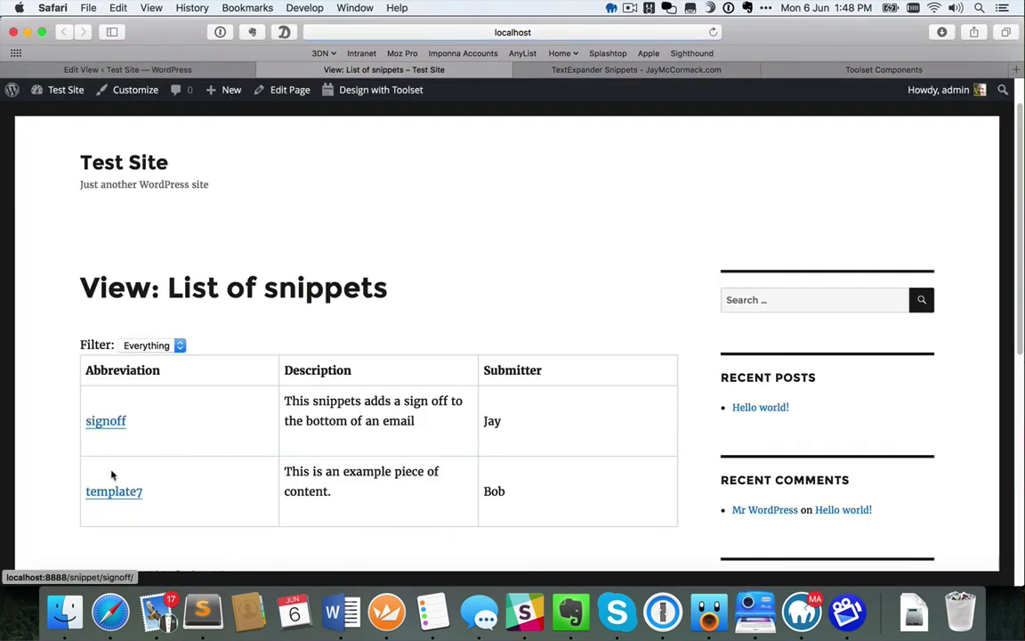
click(104, 421)
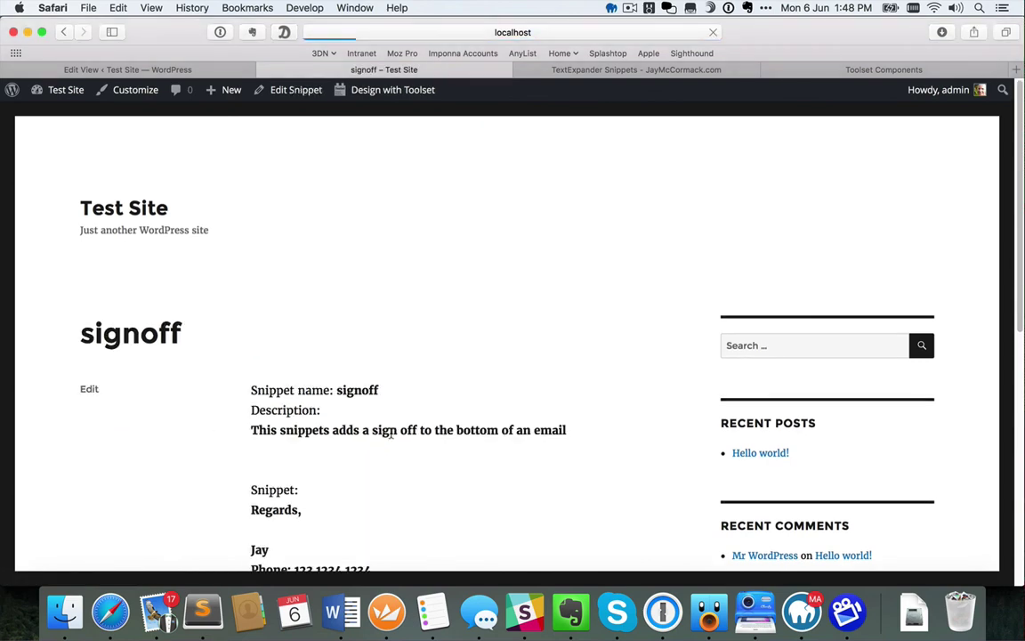
scroll(521, 475, down, 2)
scroll(561, 470, down, 2)
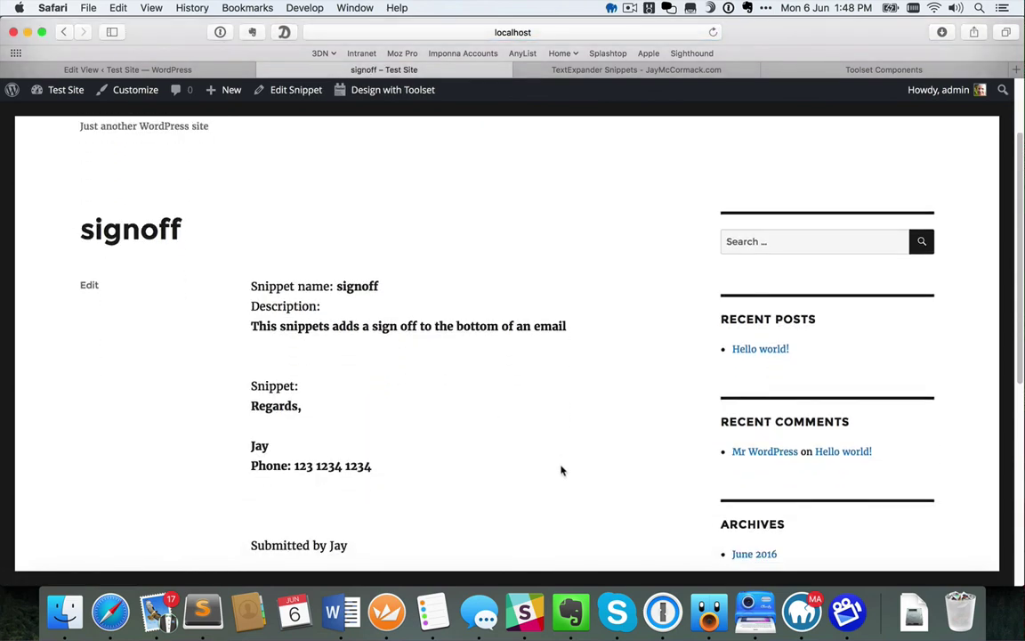